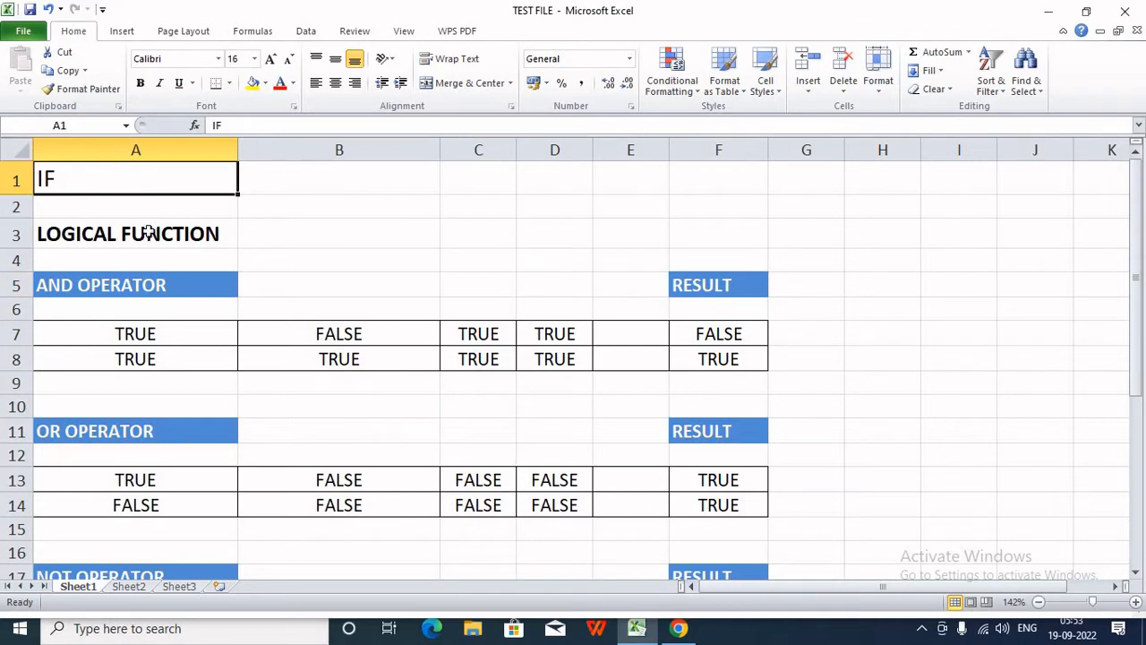
left_click(155, 236)
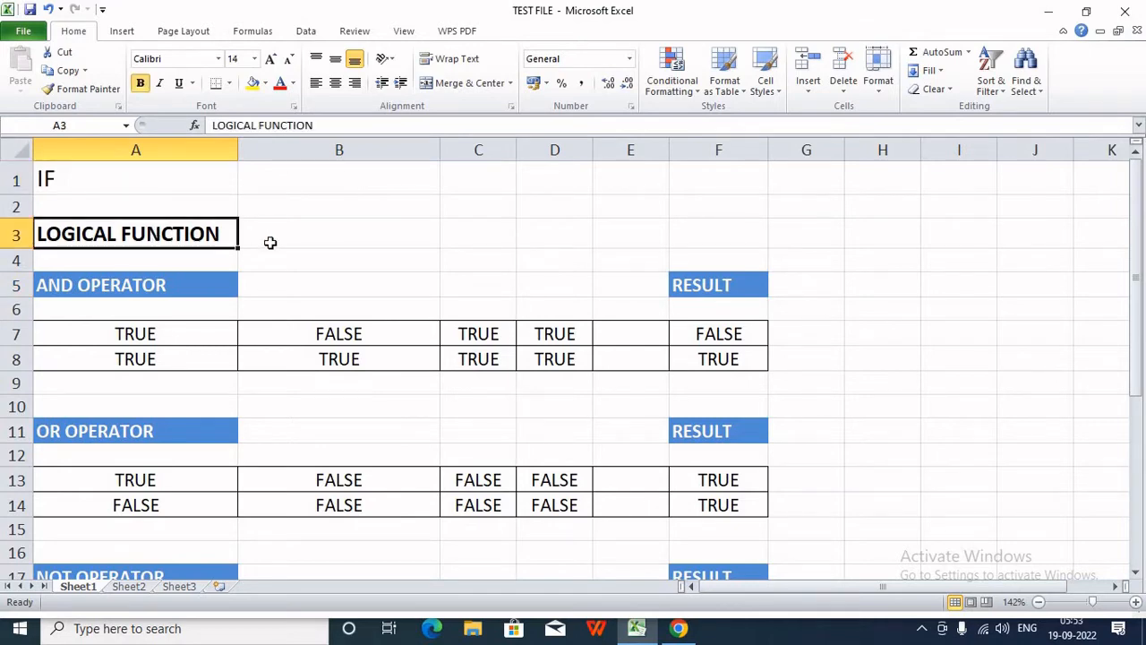
scroll(287, 304, "down", 5)
left_click(209, 336)
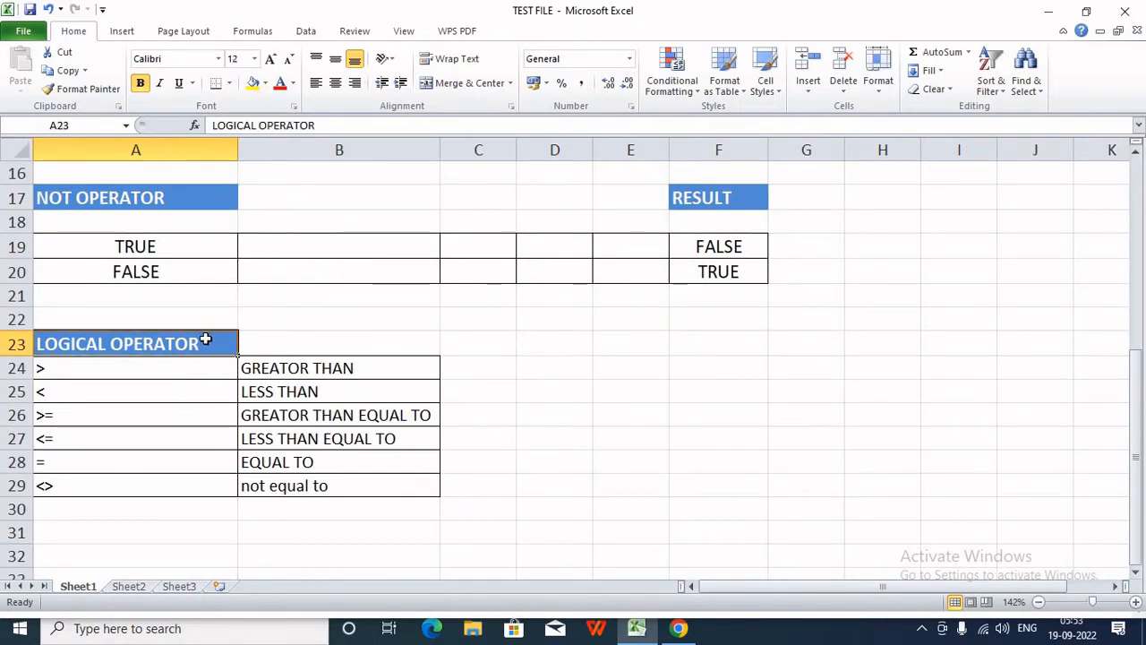
scroll(205, 340, "up", 5)
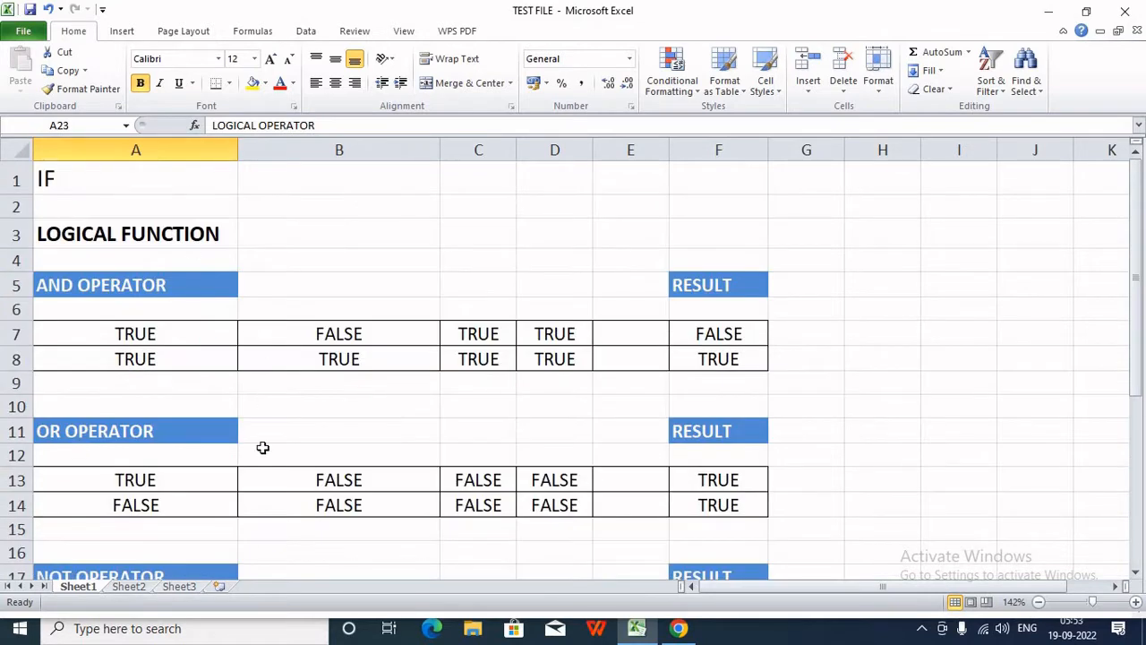
Enter the label CONDITION in cell B1 and the test value 50 in cell D1.
left_click(149, 187)
left_click(323, 190)
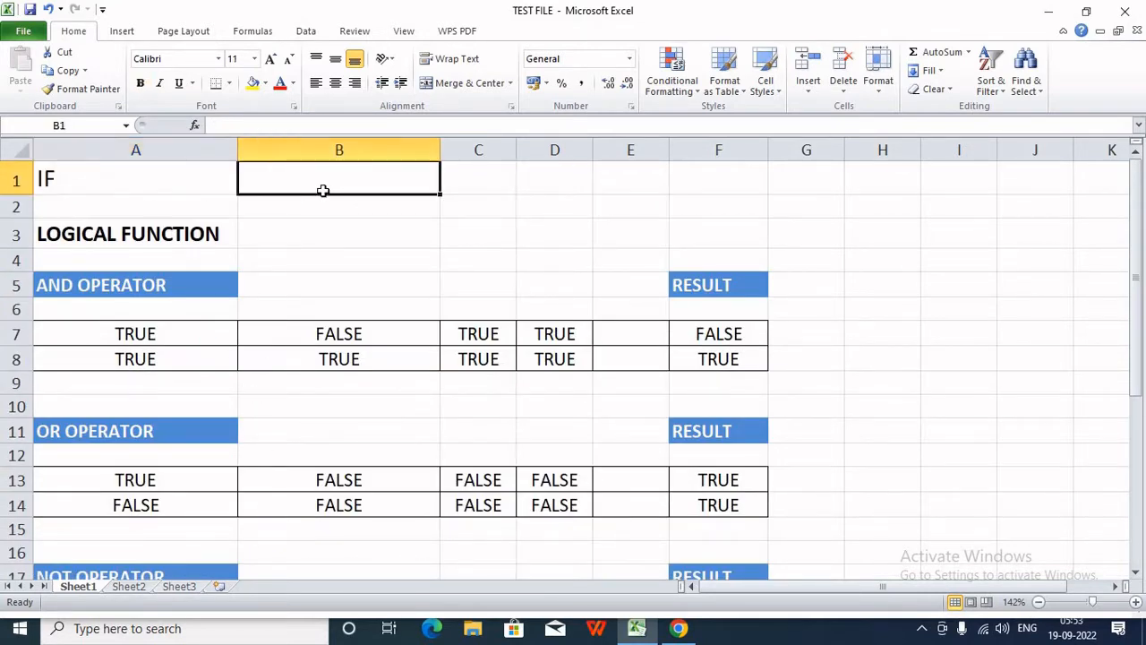
type("CONDITION")
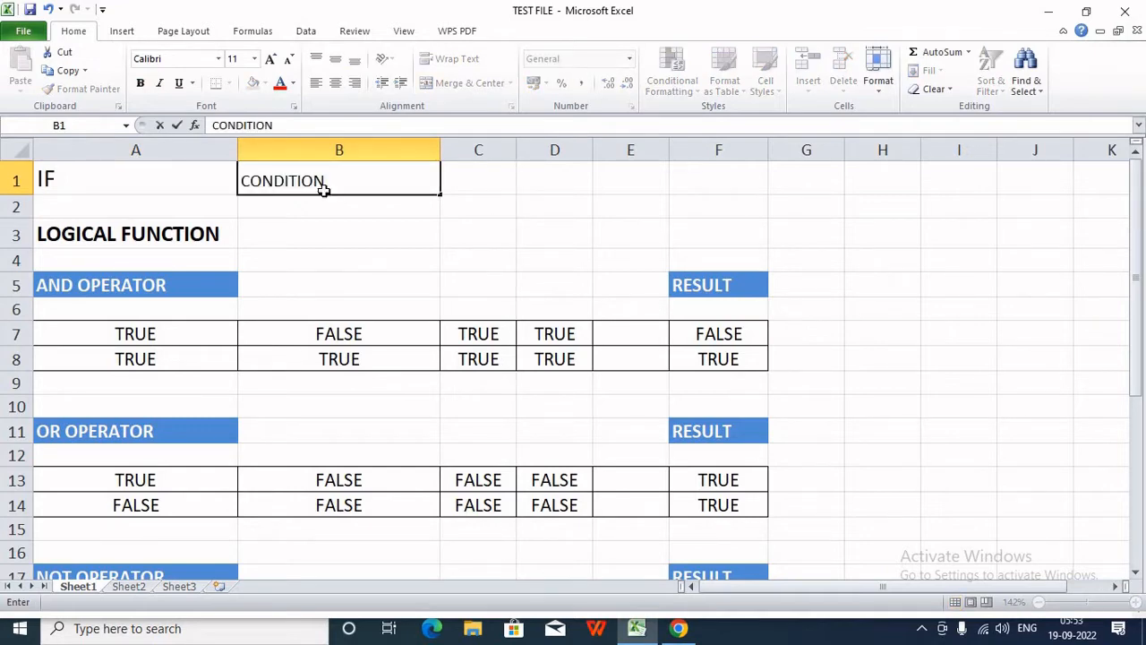
key("Tab")
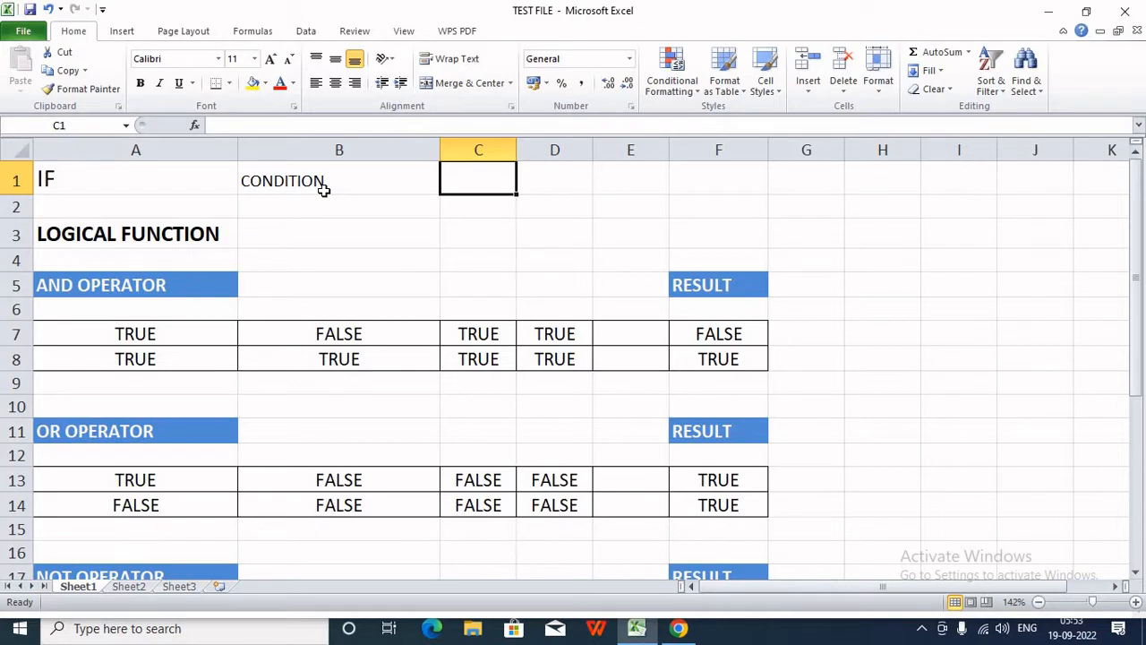
key("Right")
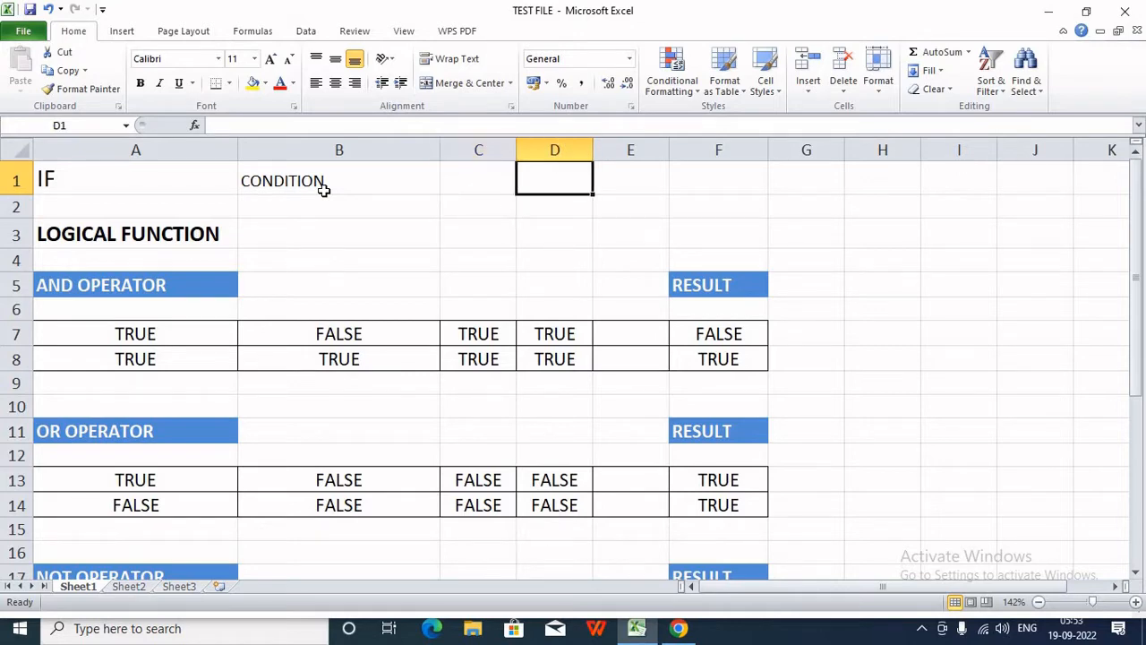
type("50")
key("Tab")
Enter an IF formula in E1 that returns "PASS" when D1>50, leaving out the value-if-false argument.
type("=")
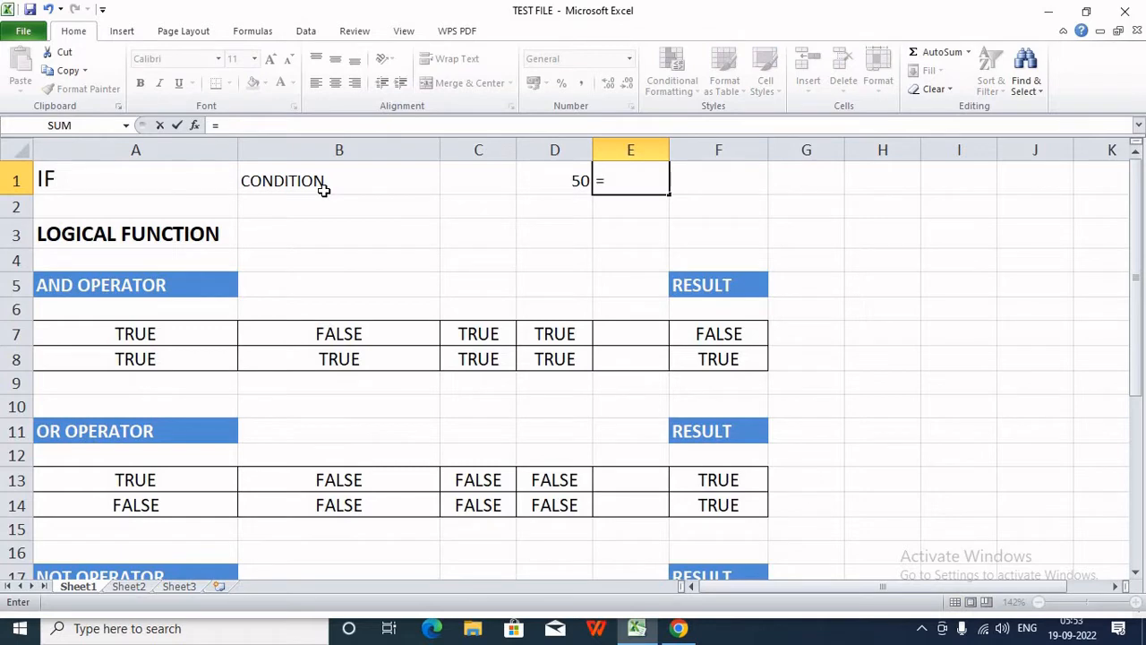
type("IF(")
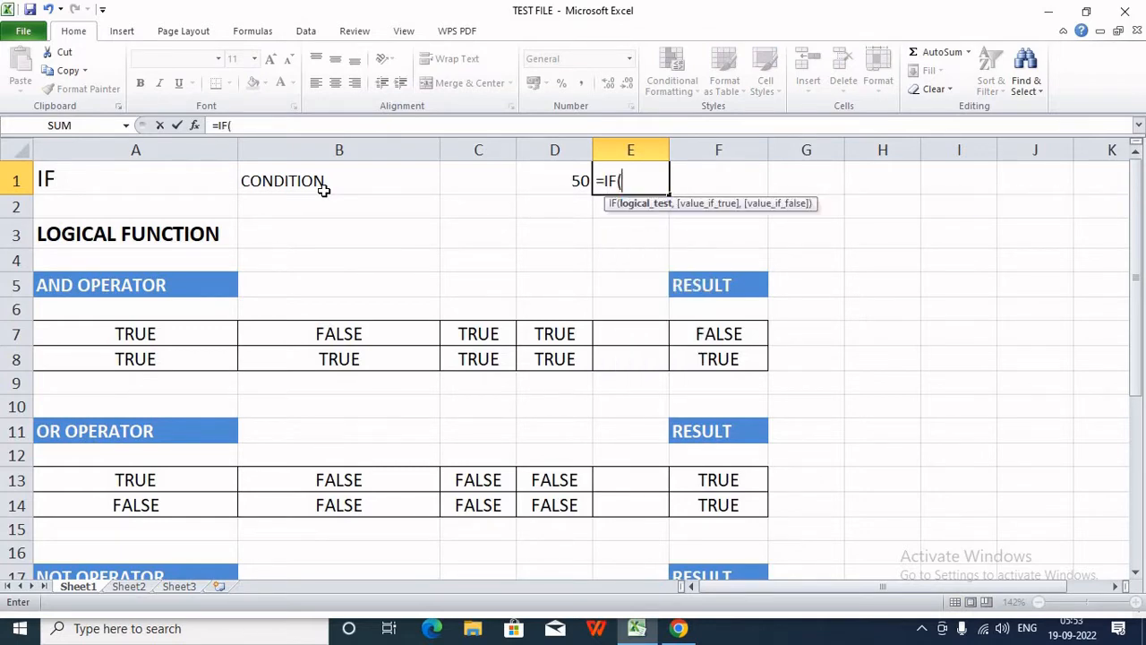
type("D1>50")
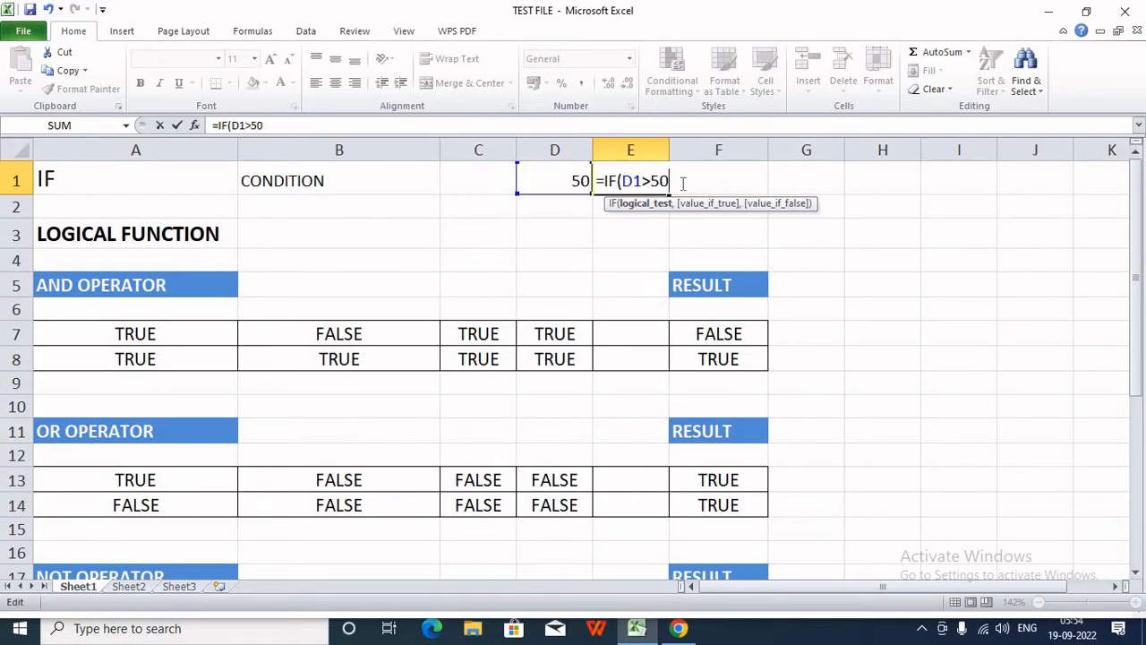
type(",")
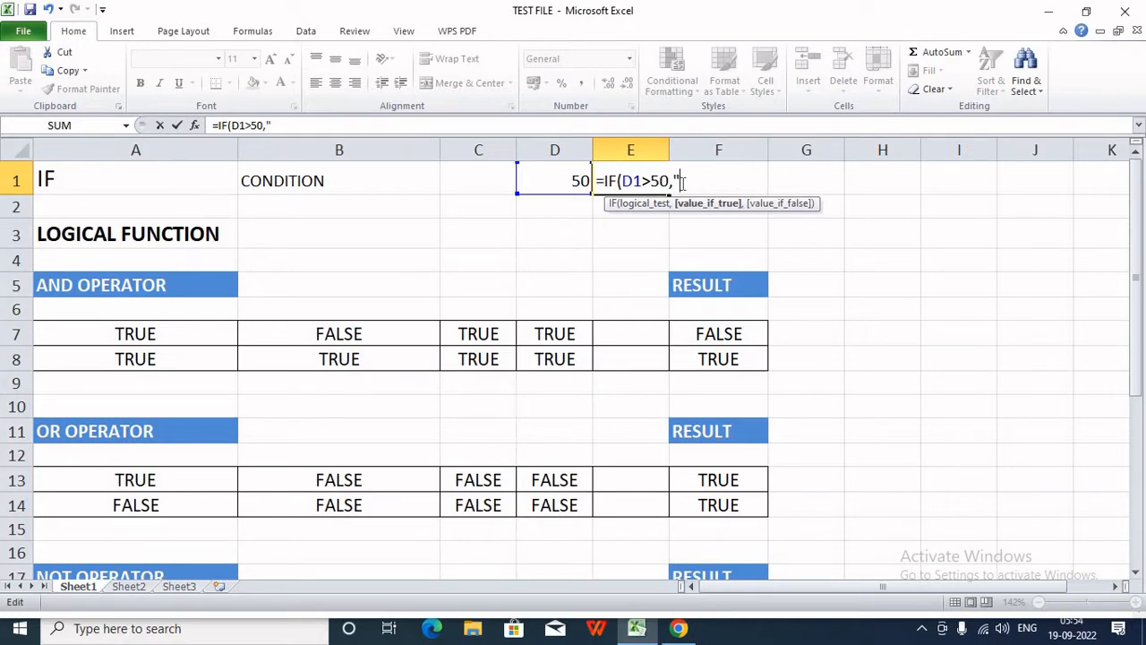
type("\"PASS\",")
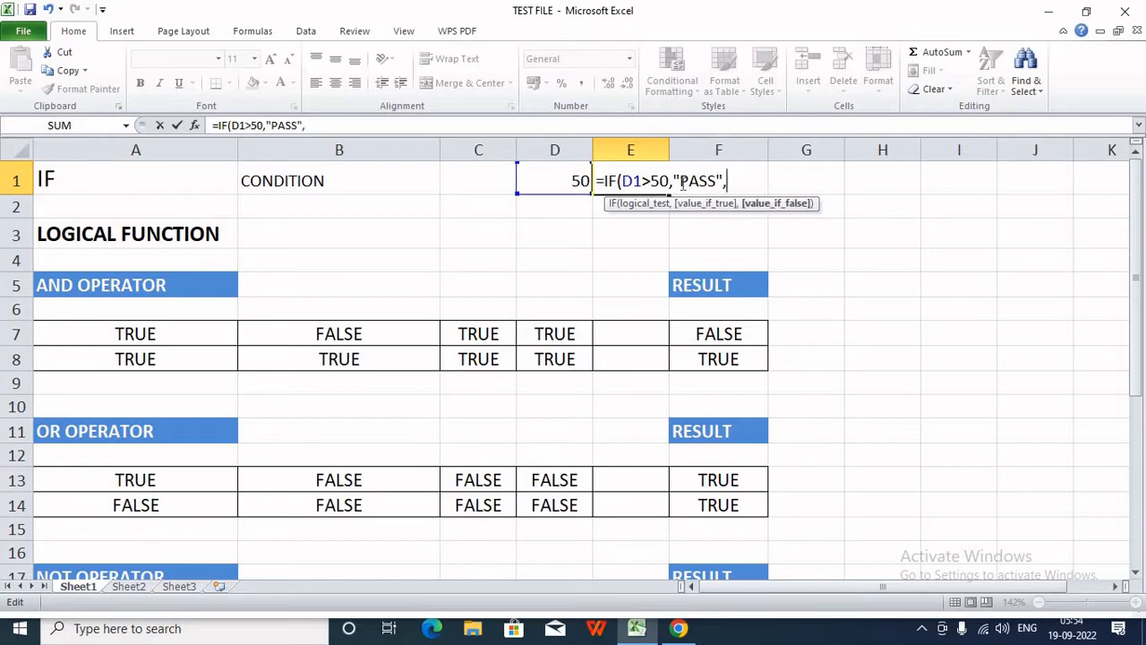
type("\"")
key("BackSpace")
key("BackSpace")
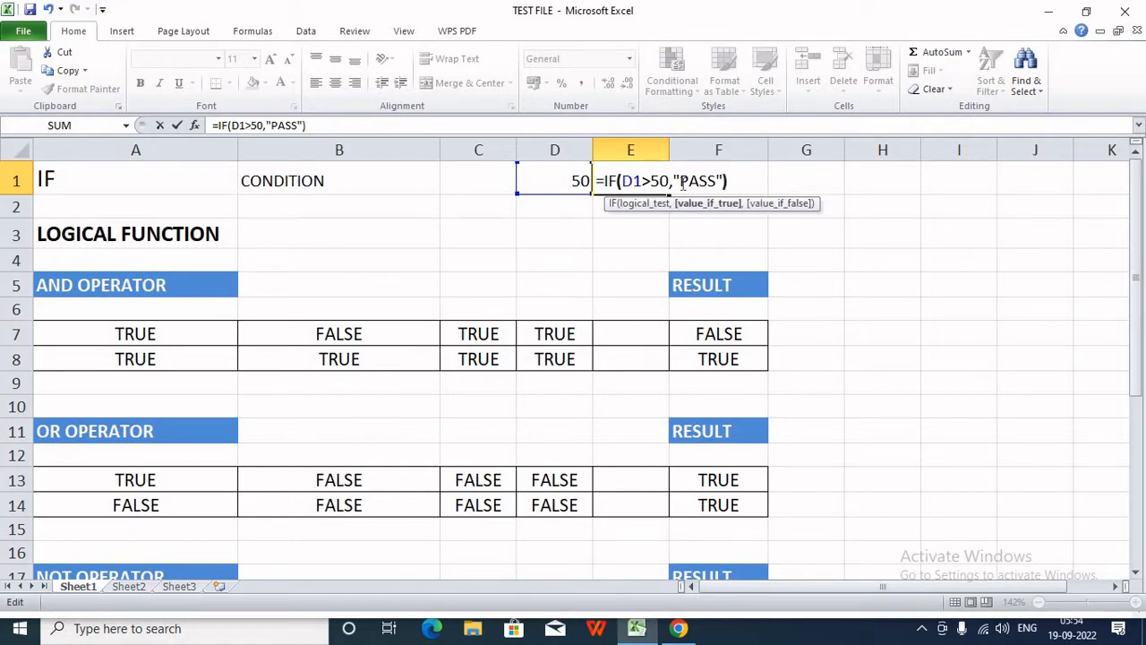
key("Return")
key("Up")
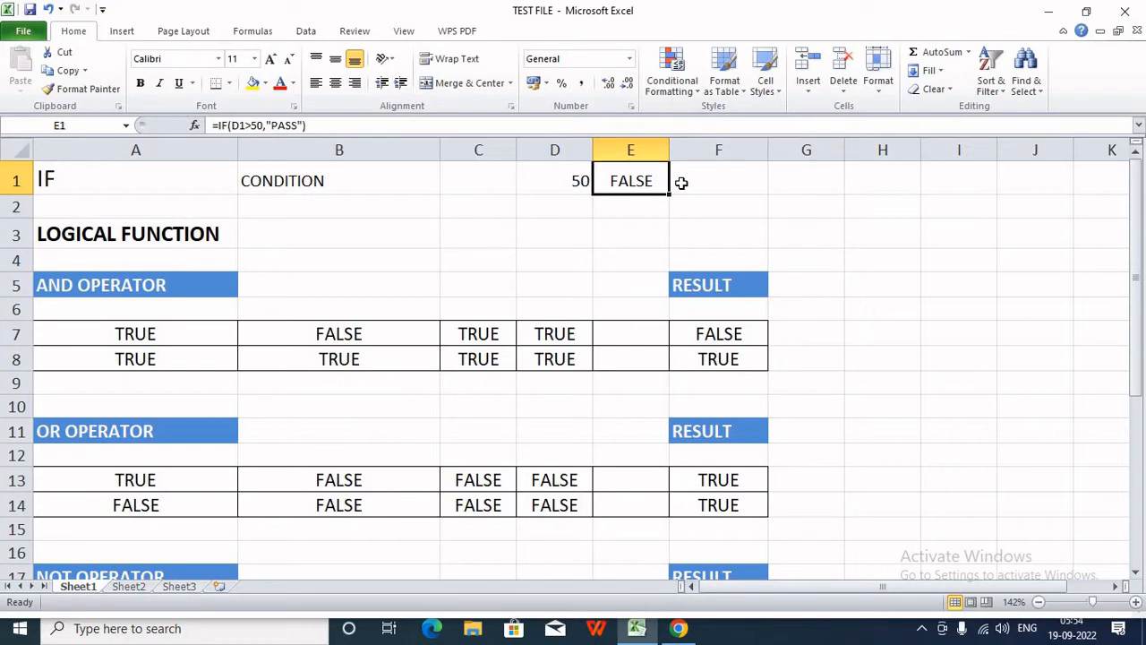
Add "FAIL" as the value-if-false argument of the IF formula in E1.
key("F2")
type(")")
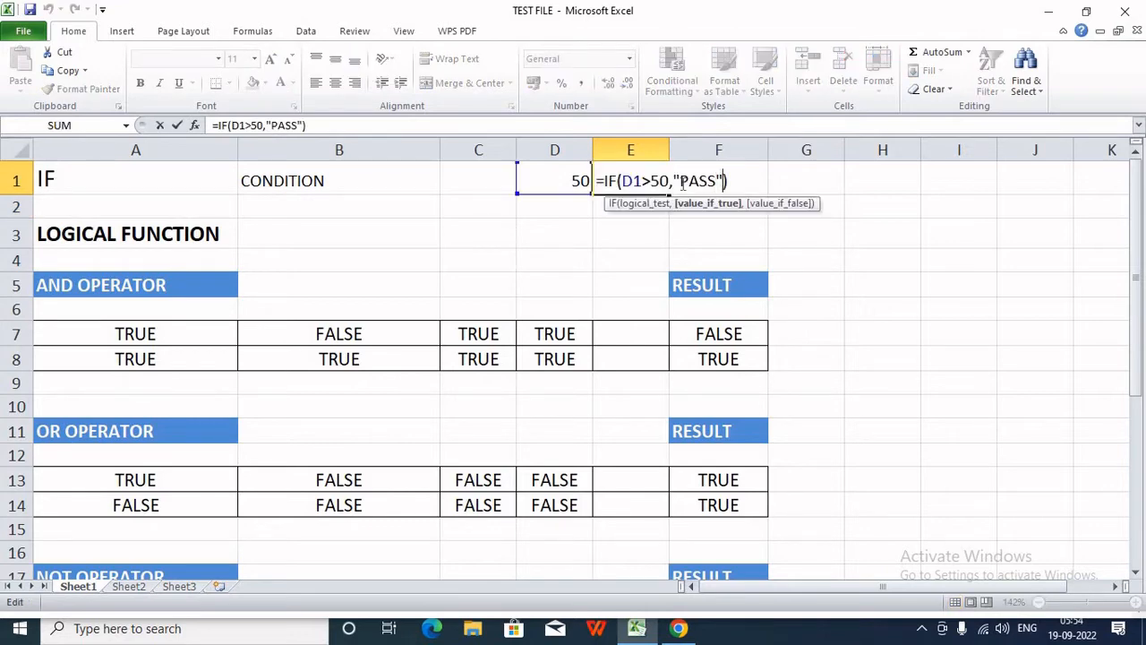
type(",\"")
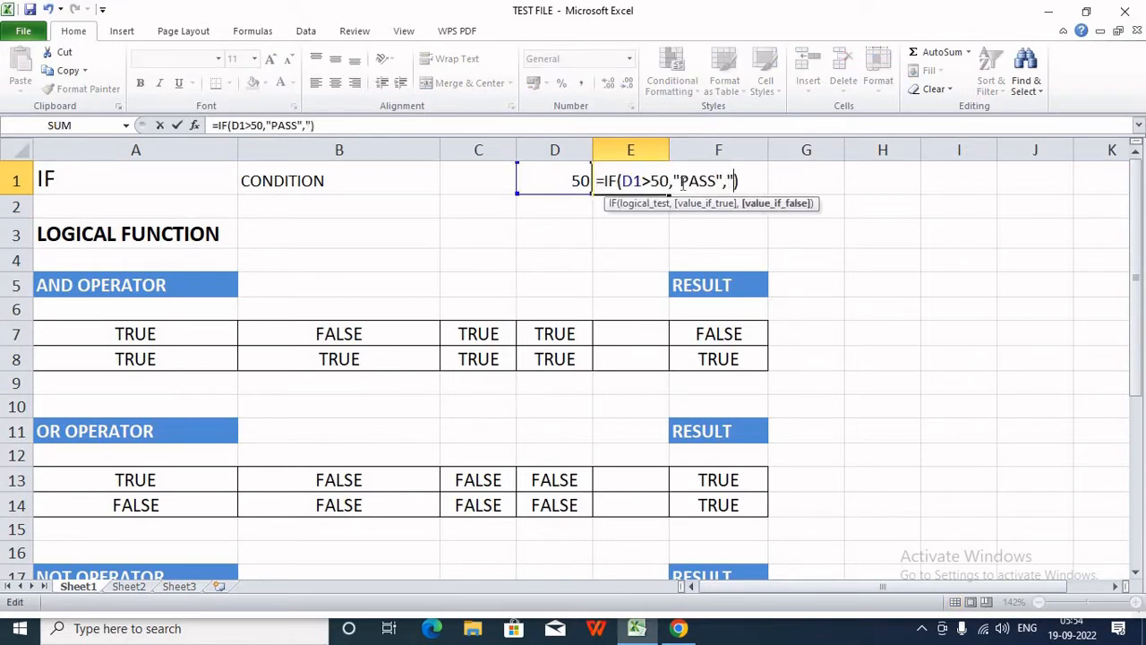
type("FAIL\"")
key("Return")
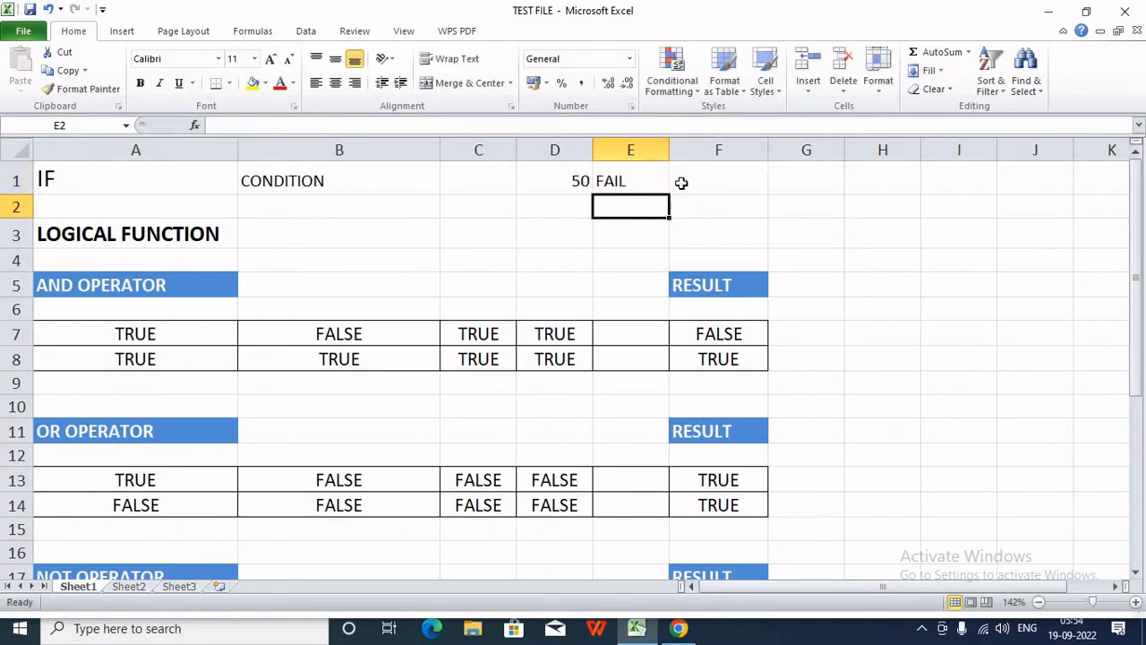
key("Up")
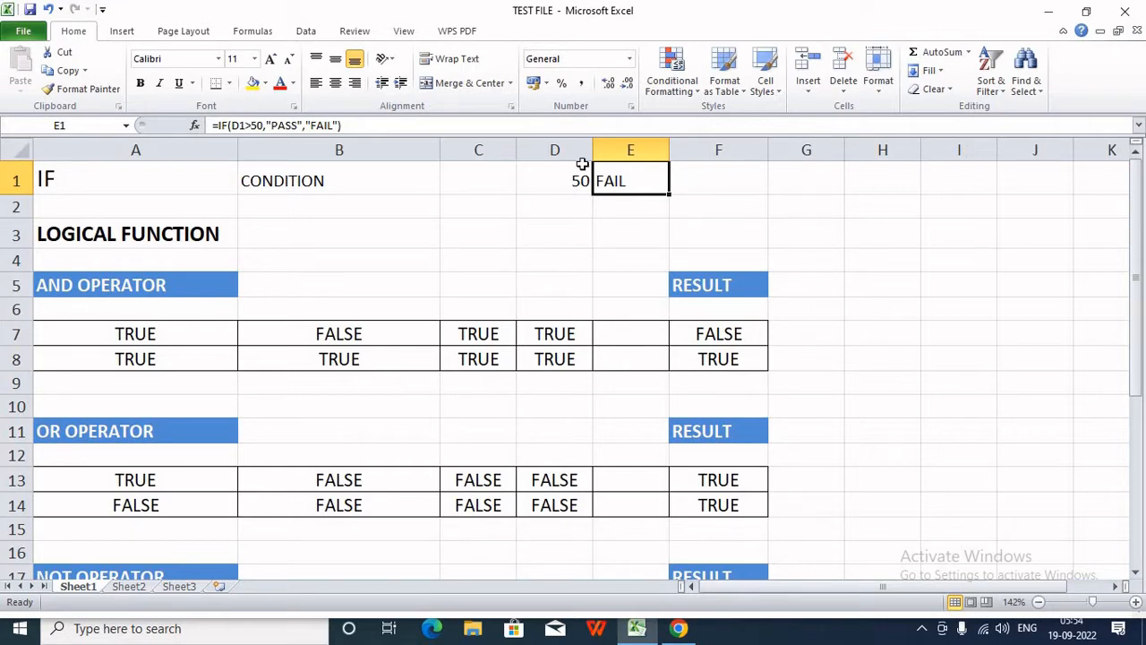
Change the IF formula in E1 to return "VEG" when true and "NON VEG" when false.
left_click_drag(547, 177, 678, 182)
left_click(651, 183)
double_click(652, 179)
type("VEG")
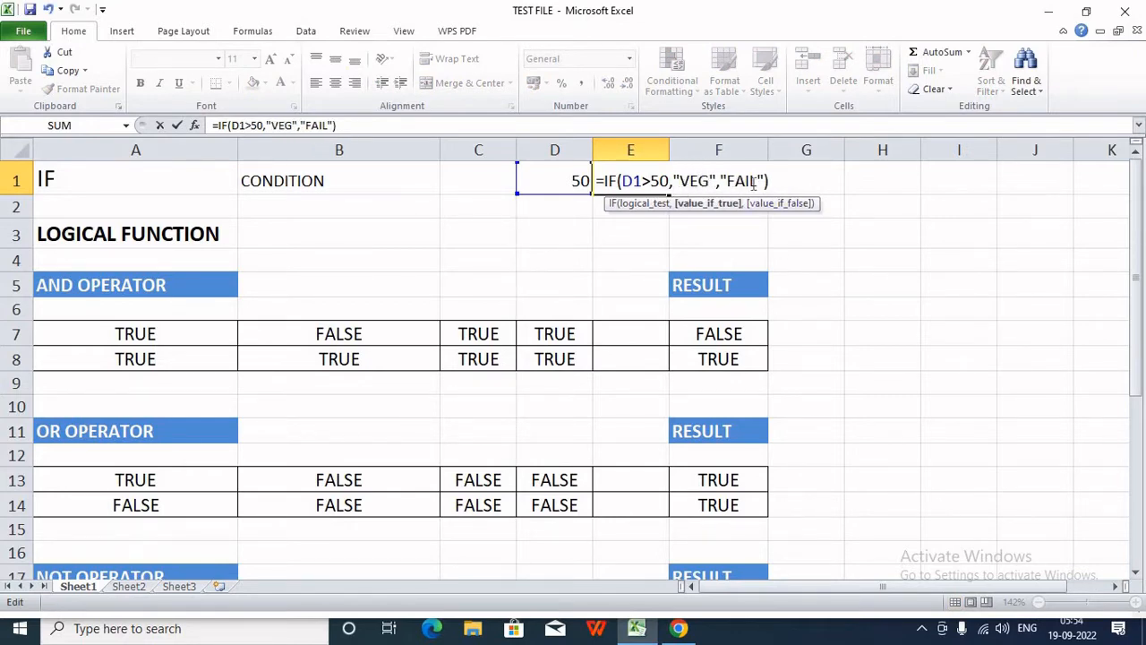
left_click_drag(757, 181, 735, 191)
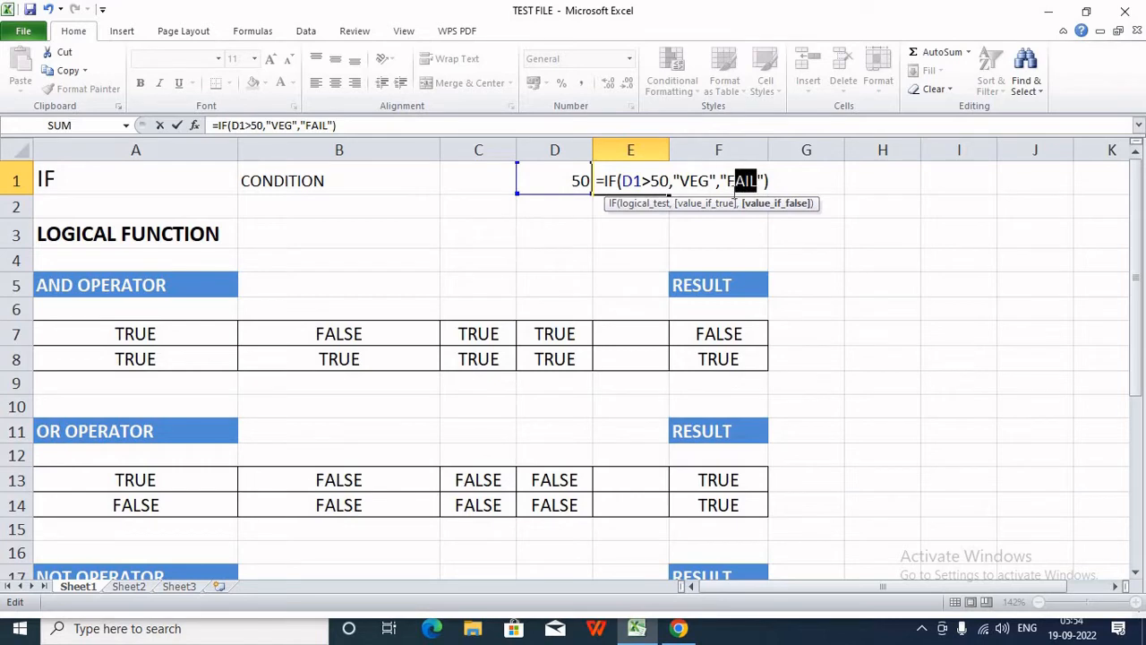
key("BackSpace")
key("BackSpace")
type("NON")
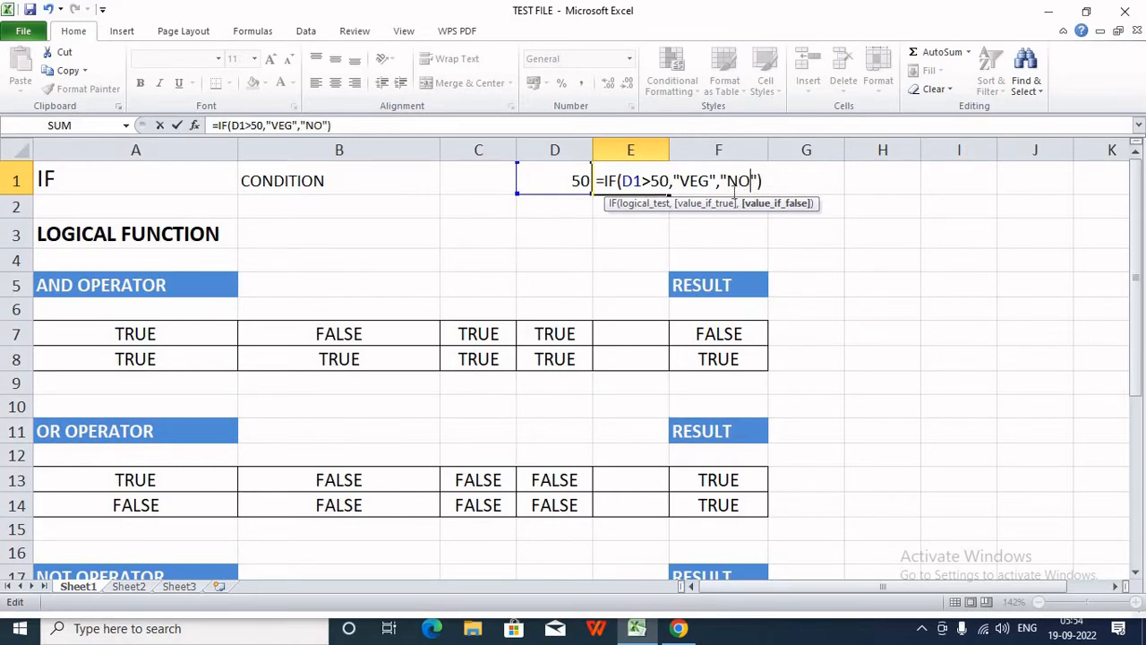
type(" VEG")
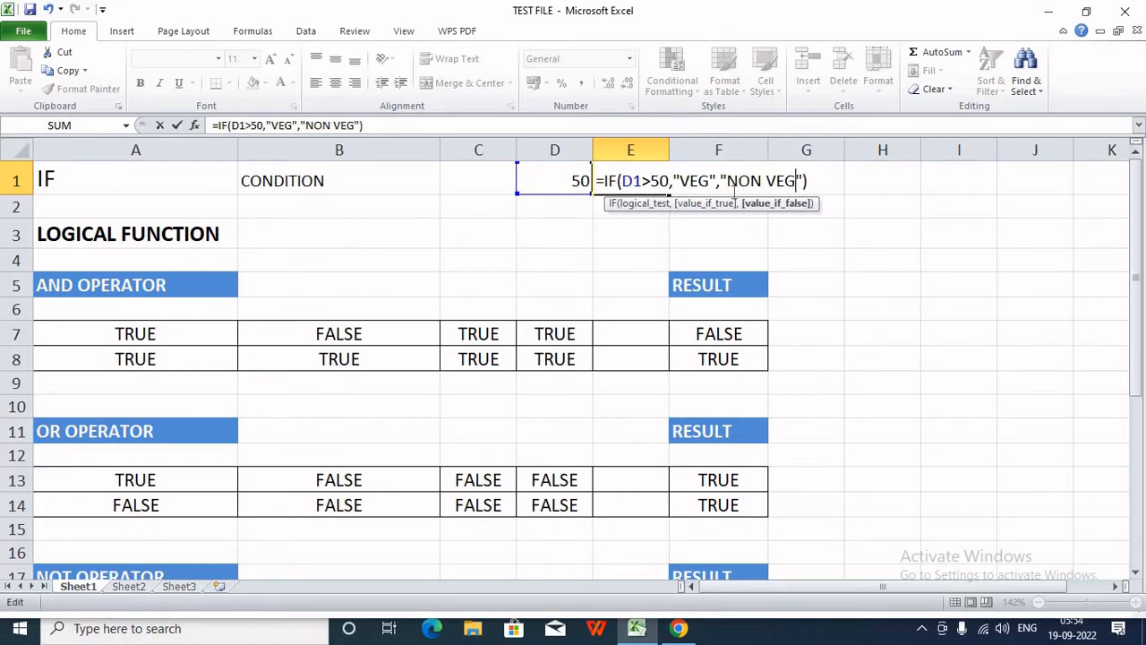
key("Return")
left_click(621, 175)
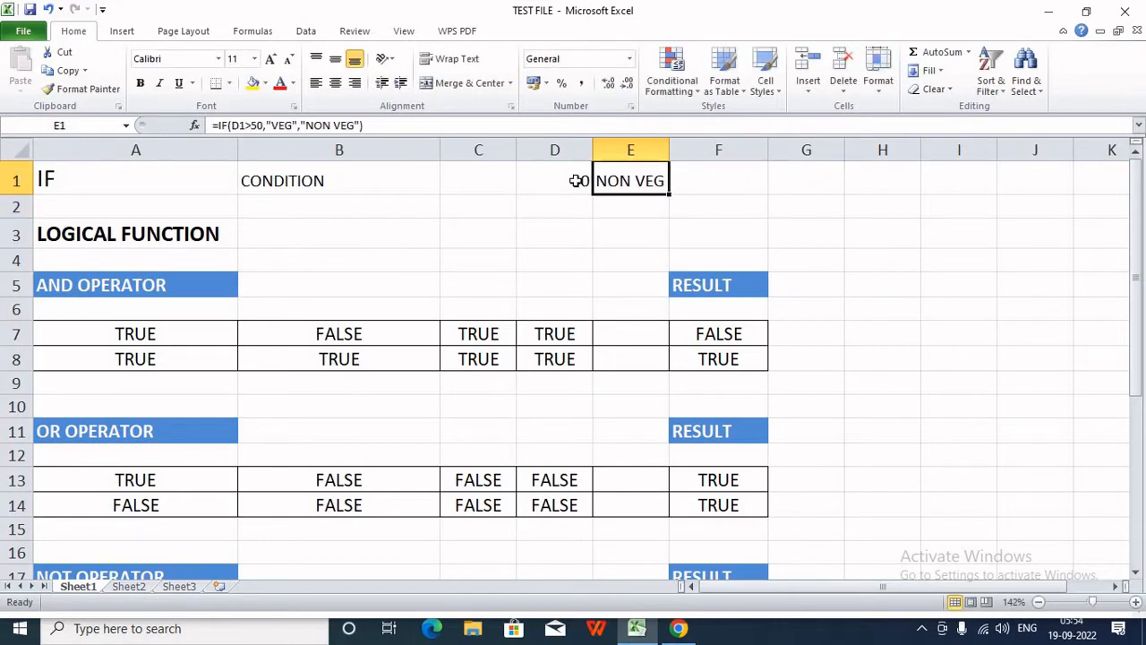
Widen column E slightly.
left_click(579, 182)
left_click(645, 183)
left_click_drag(668, 148, 674, 147)
Test the IF formula by setting D1 first to 40 and finally to 65.
left_click(578, 180)
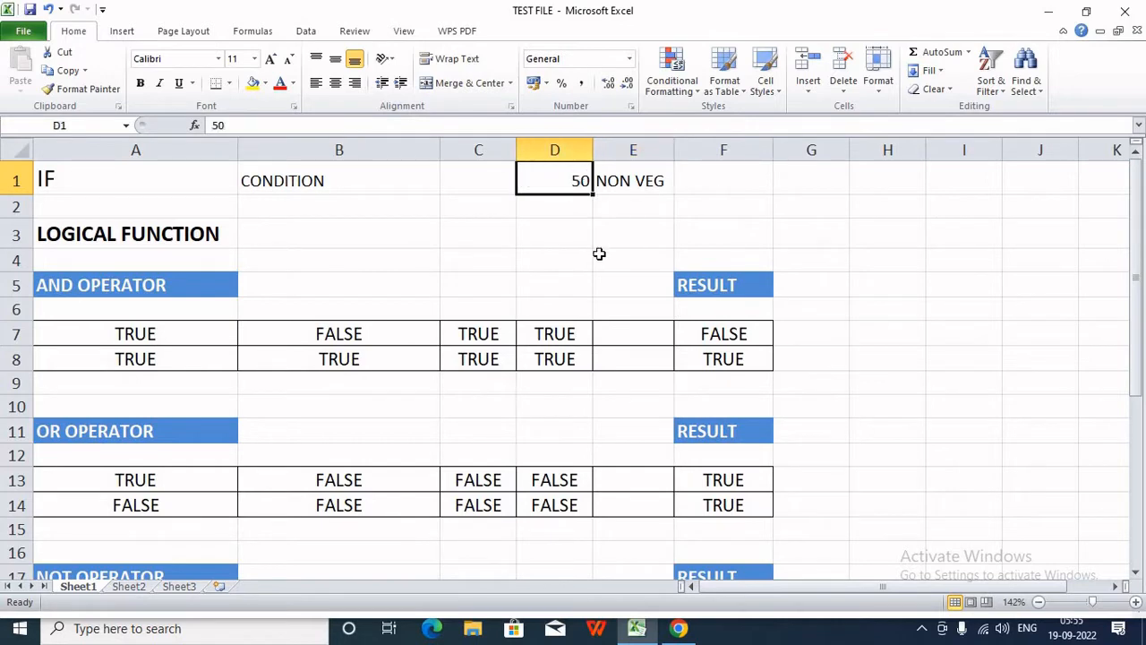
type("40")
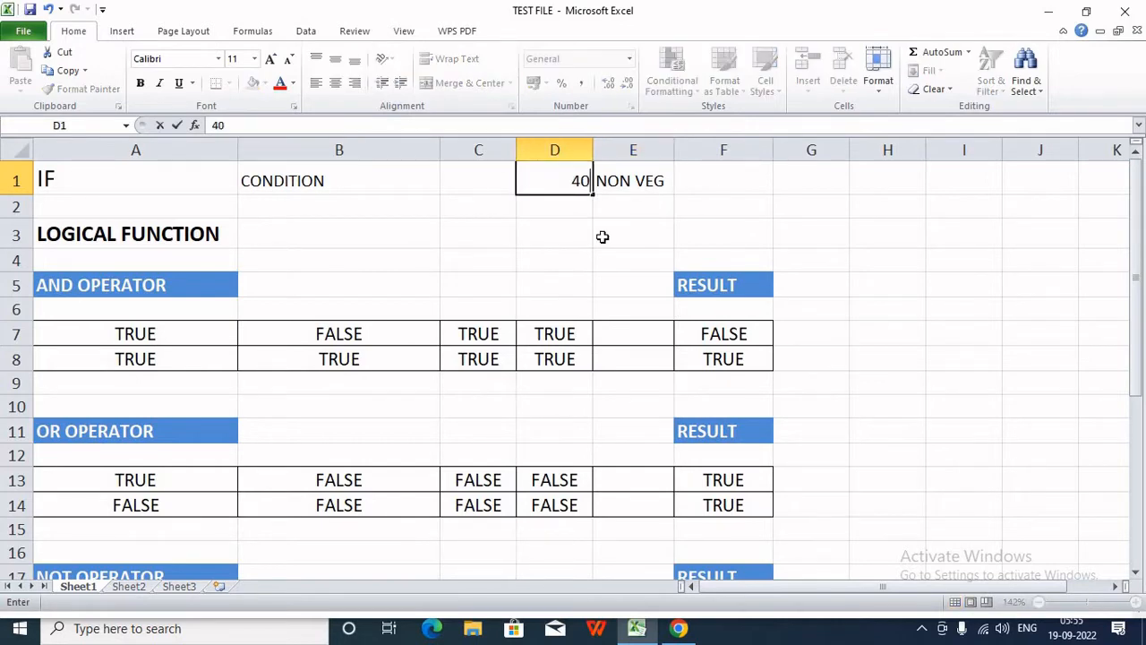
key("Return")
key("Up")
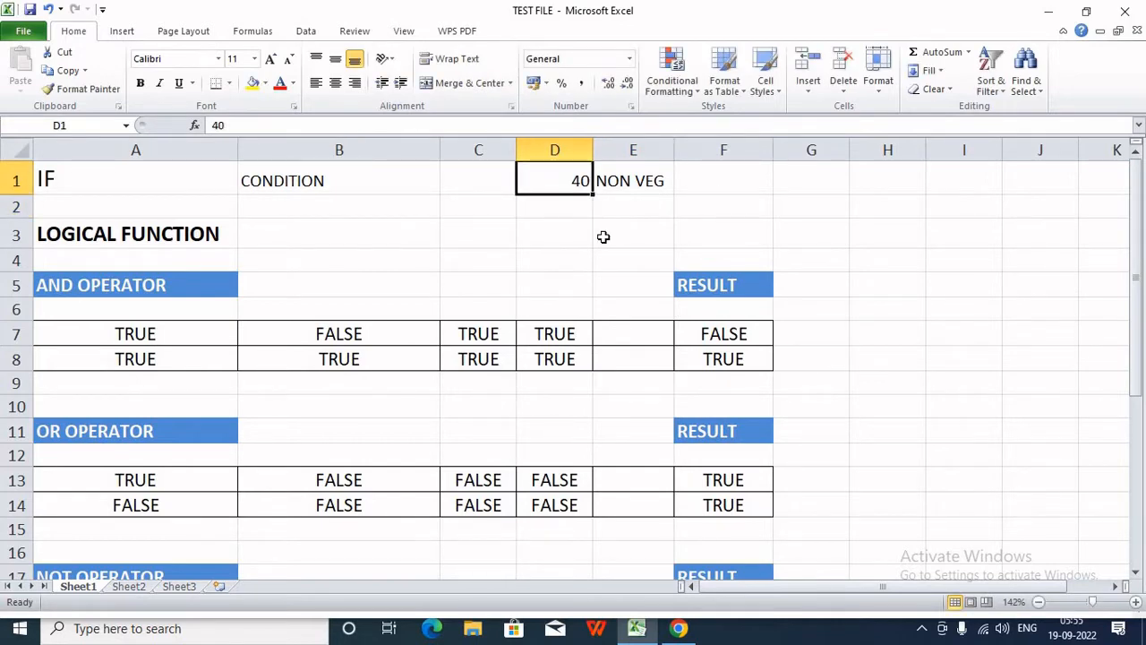
type("65")
key("Return")
key("Up")
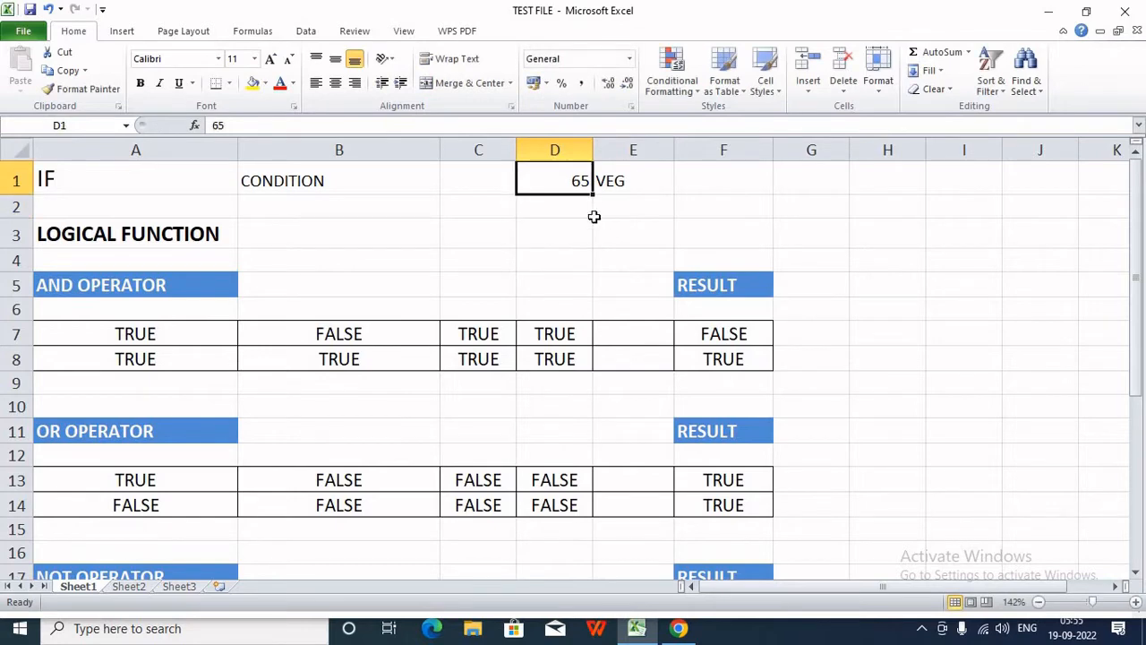
Change the logical test of the IF formula in E1 to D1<50.
left_click(632, 173)
left_click(568, 183)
double_click(638, 170)
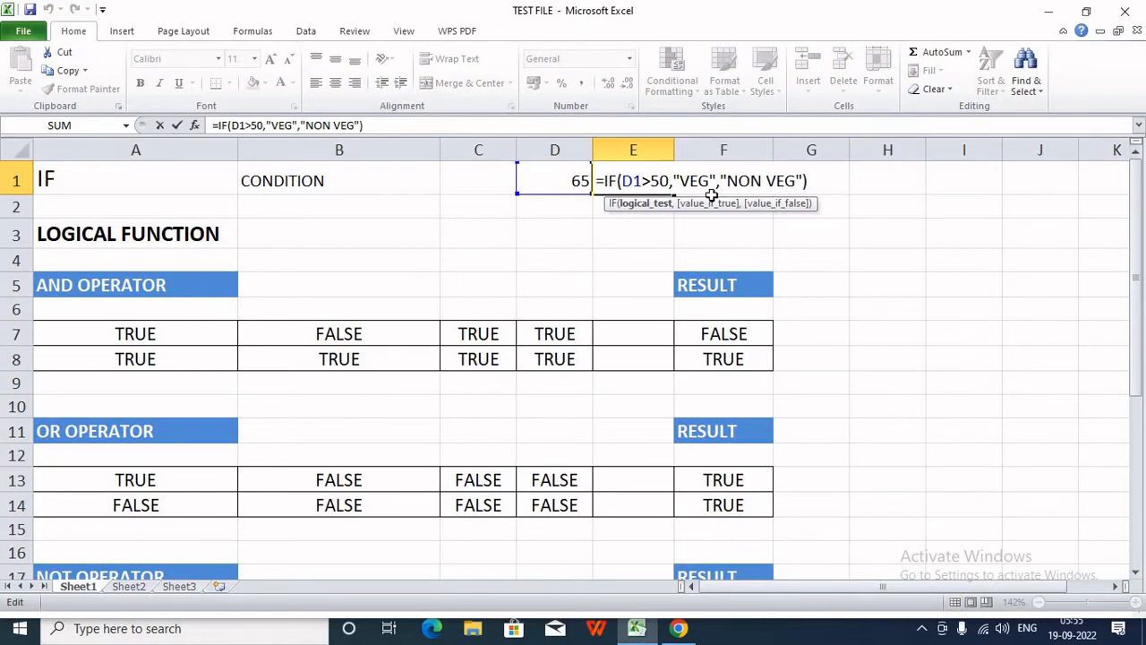
key("Return")
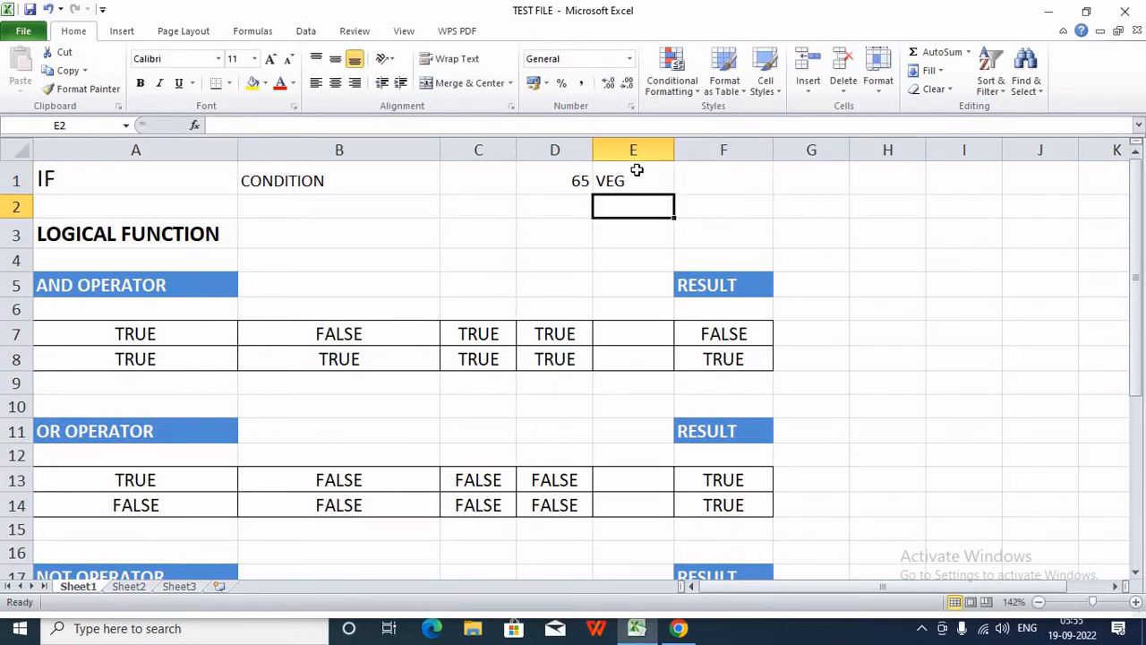
left_click(634, 174)
double_click(635, 175)
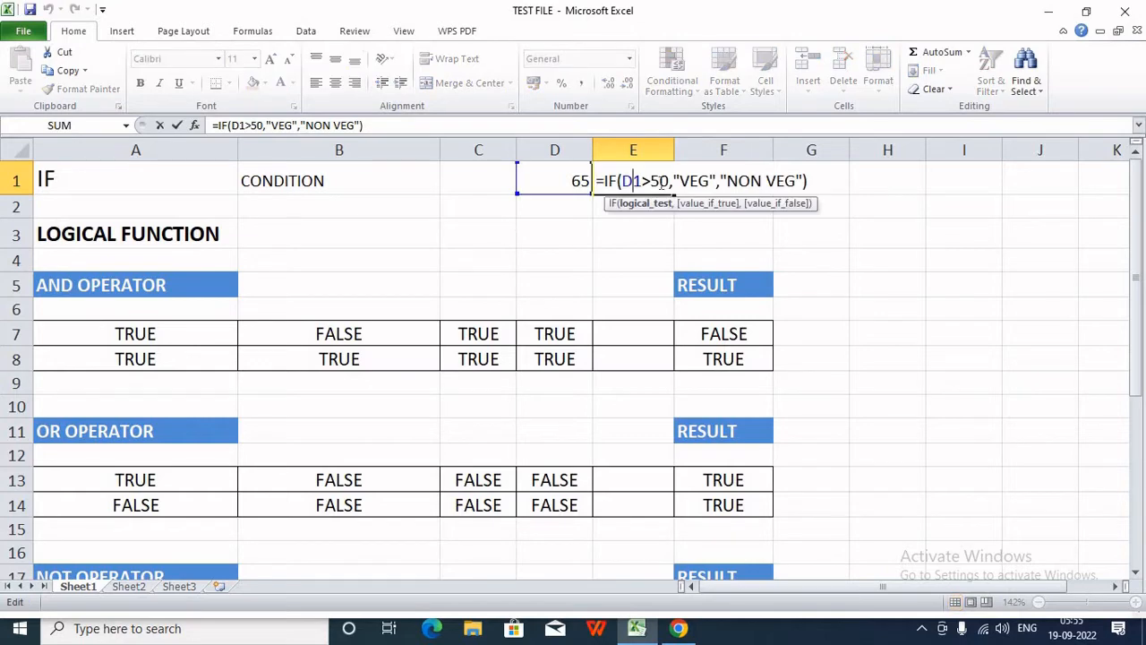
left_click_drag(648, 182, 642, 182)
type("<")
key("Return")
left_click(644, 172)
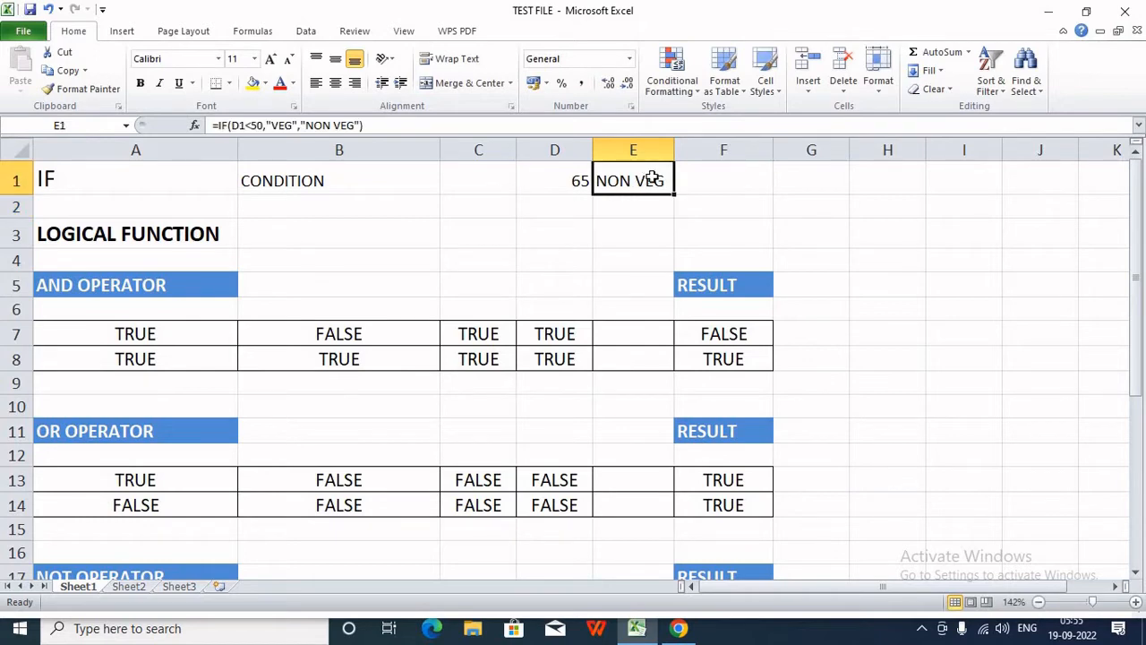
Change the logical test of the IF formula in E1 to D1<=50.
double_click(652, 179)
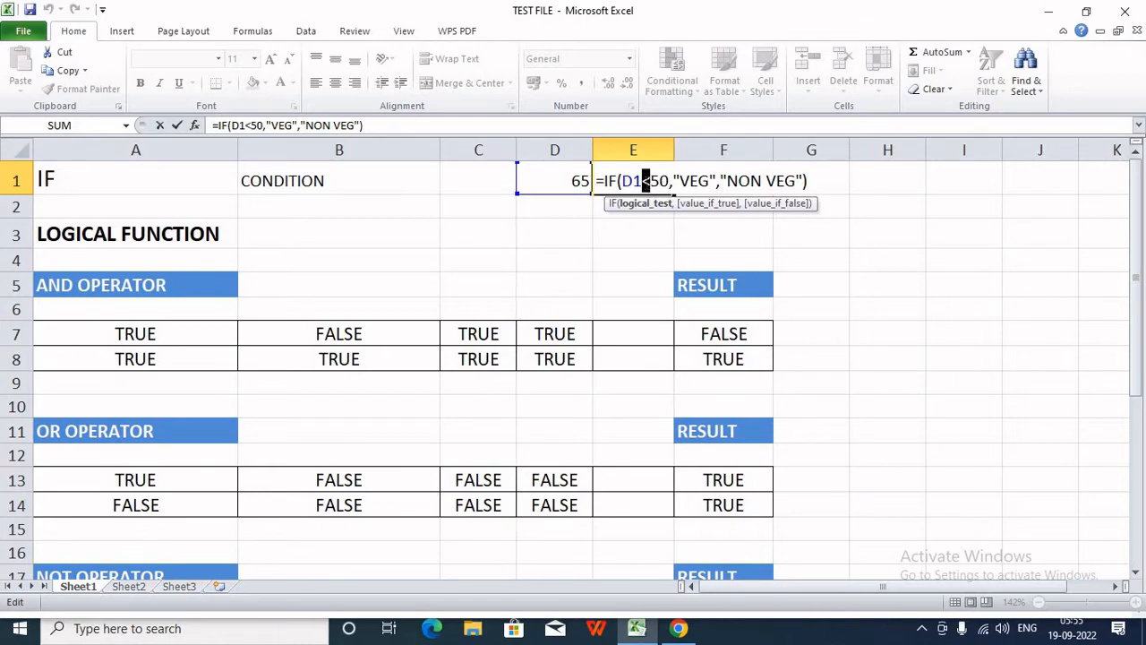
scroll(686, 314, "down", 4)
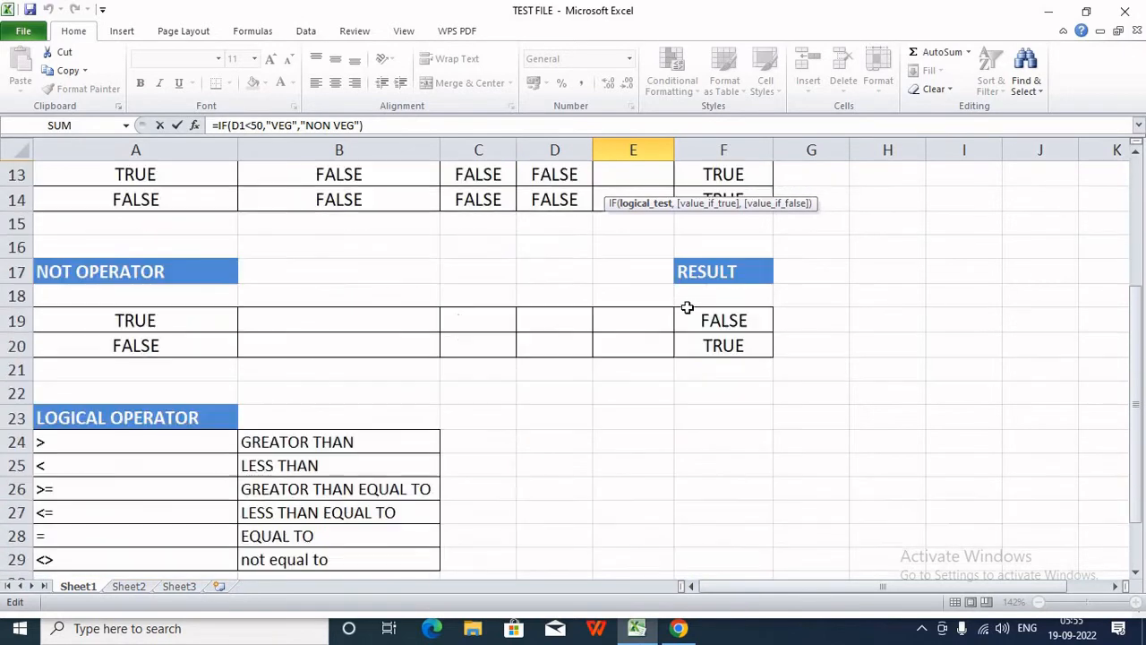
scroll(963, 352, "up", 4)
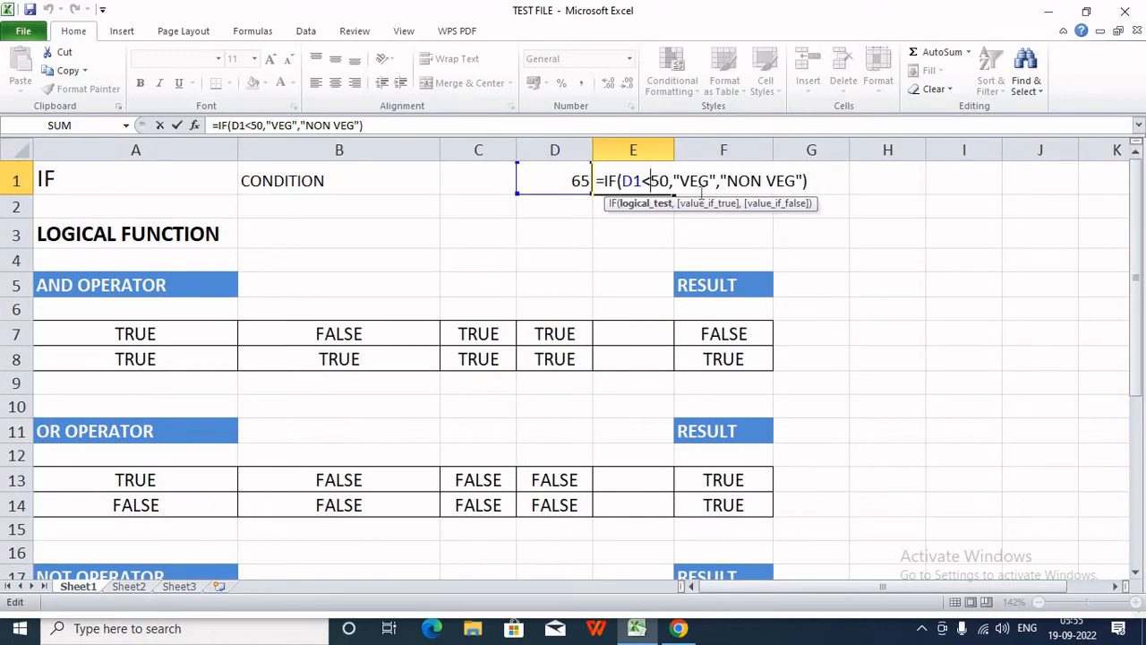
type("=")
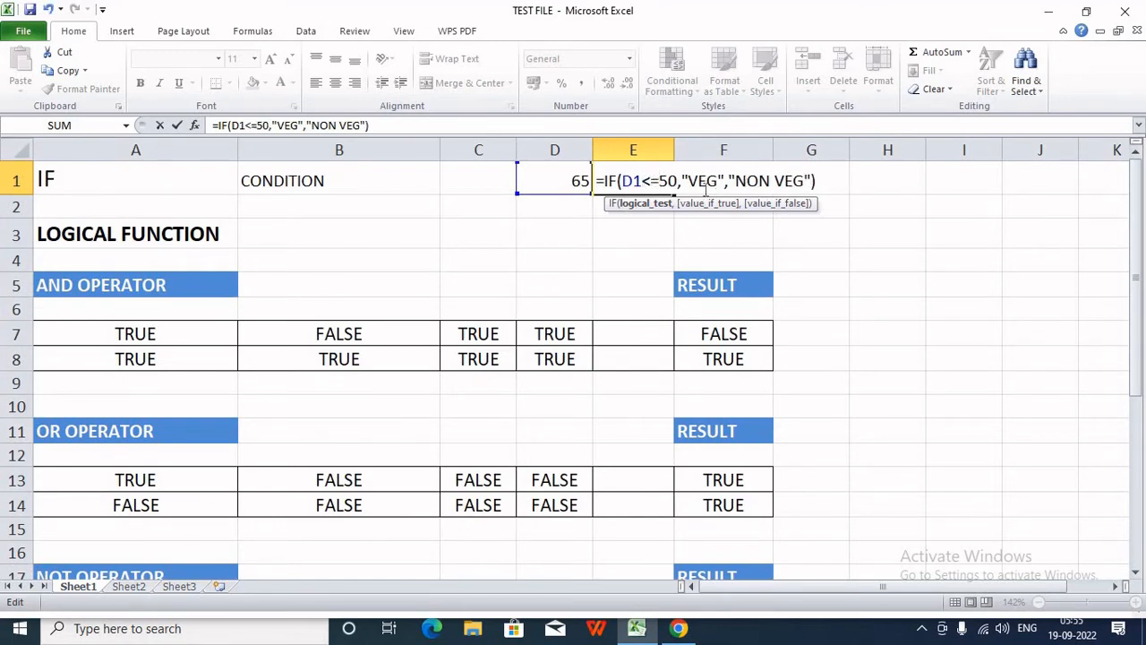
key("Return")
double_click(664, 188)
key("Return")
Set the test value in D1 to 50.
left_click(576, 179)
type("50")
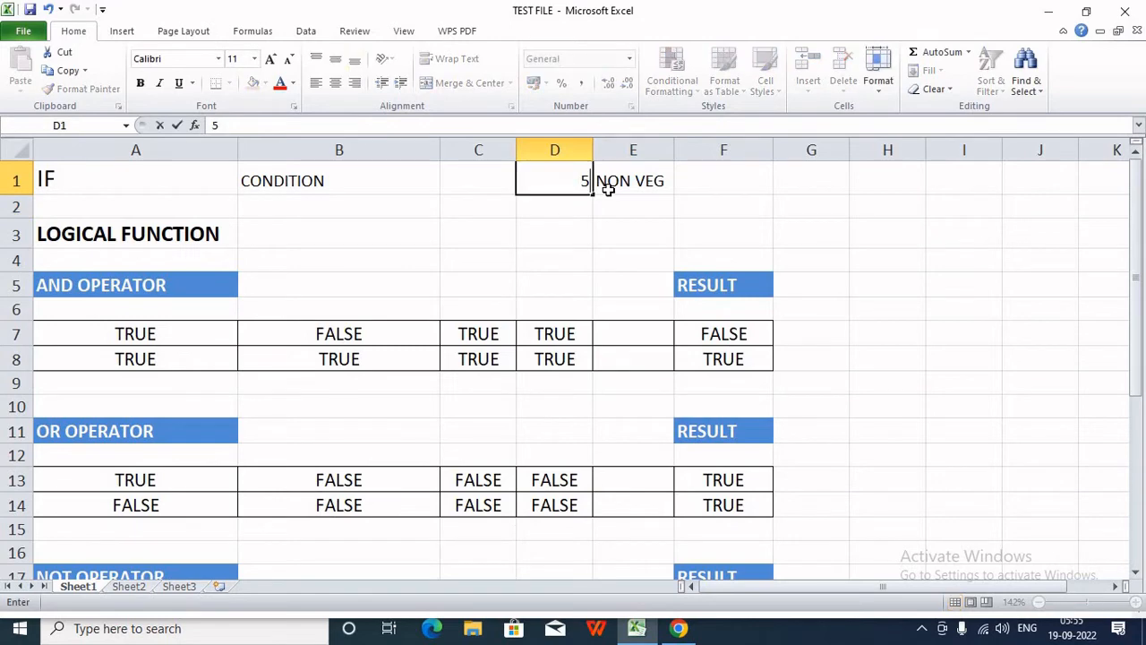
key("Return")
Remove the equals sign from the logical test in E1 so it reads D1<50.
left_click(639, 181)
double_click(639, 181)
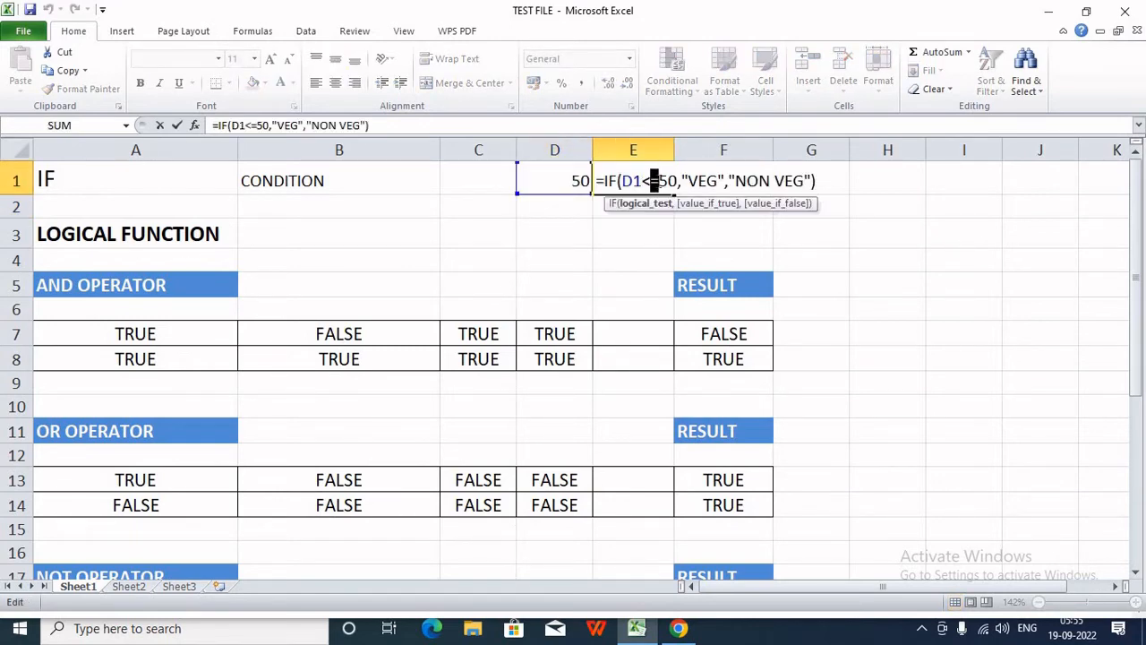
key("Delete")
key("Return")
left_click(632, 182)
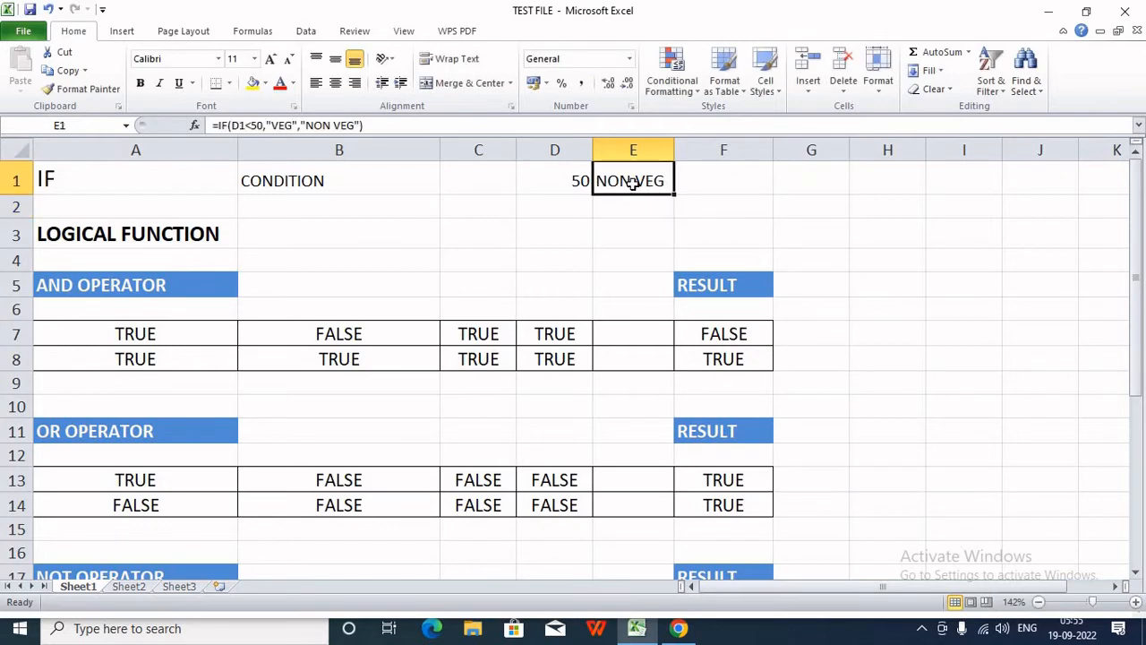
Make the comparison in the E1 IF formula less than or equal to again, as D1<=50, and check the result beside D1.
double_click(632, 182)
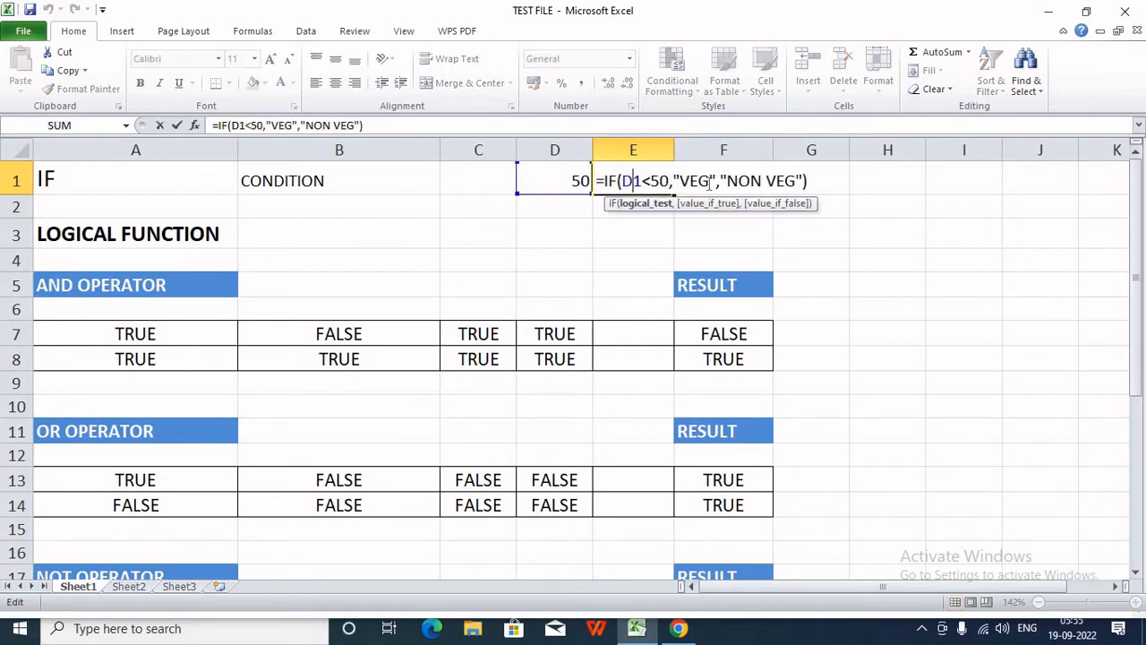
left_click(653, 181)
type("=")
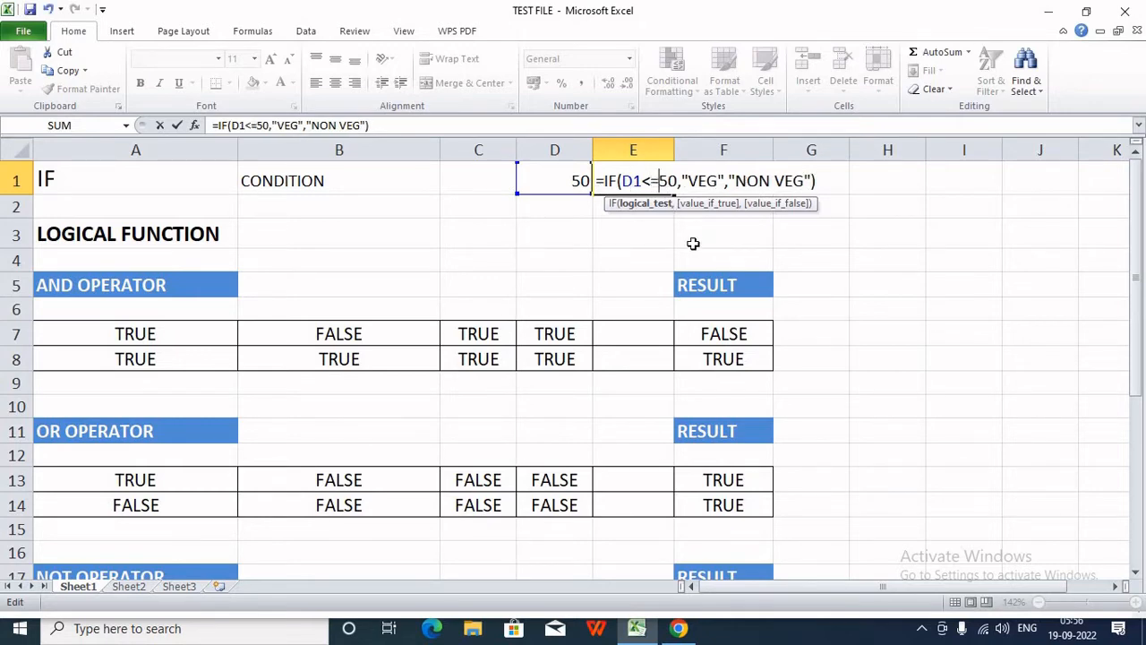
key("Return")
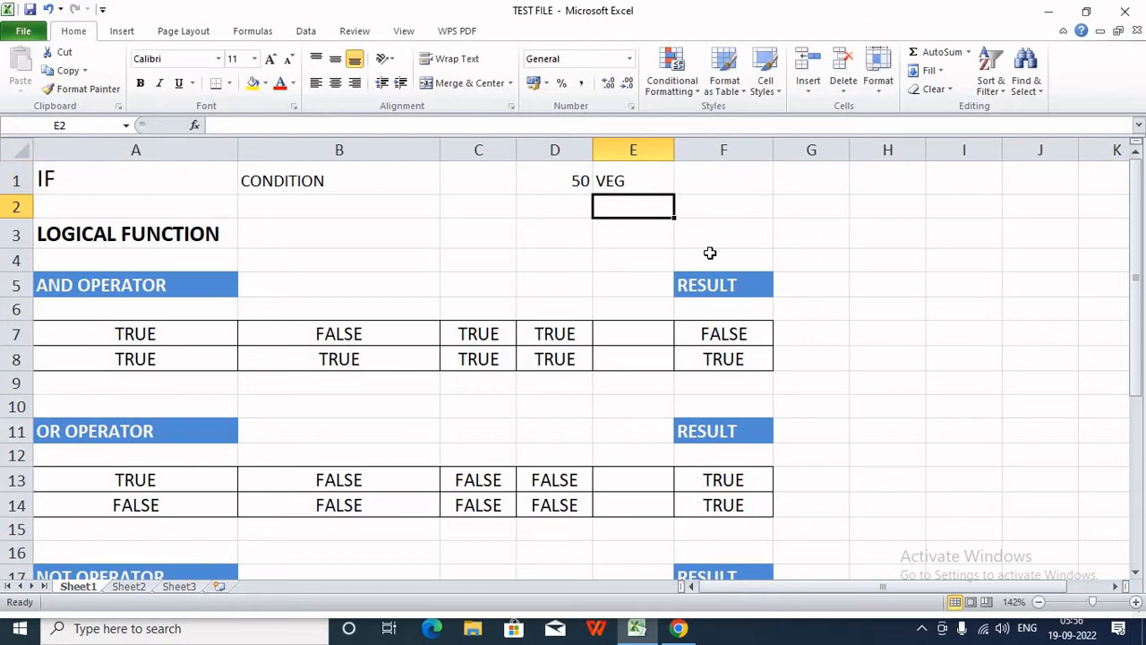
left_click(633, 180)
left_click_drag(573, 179, 639, 179)
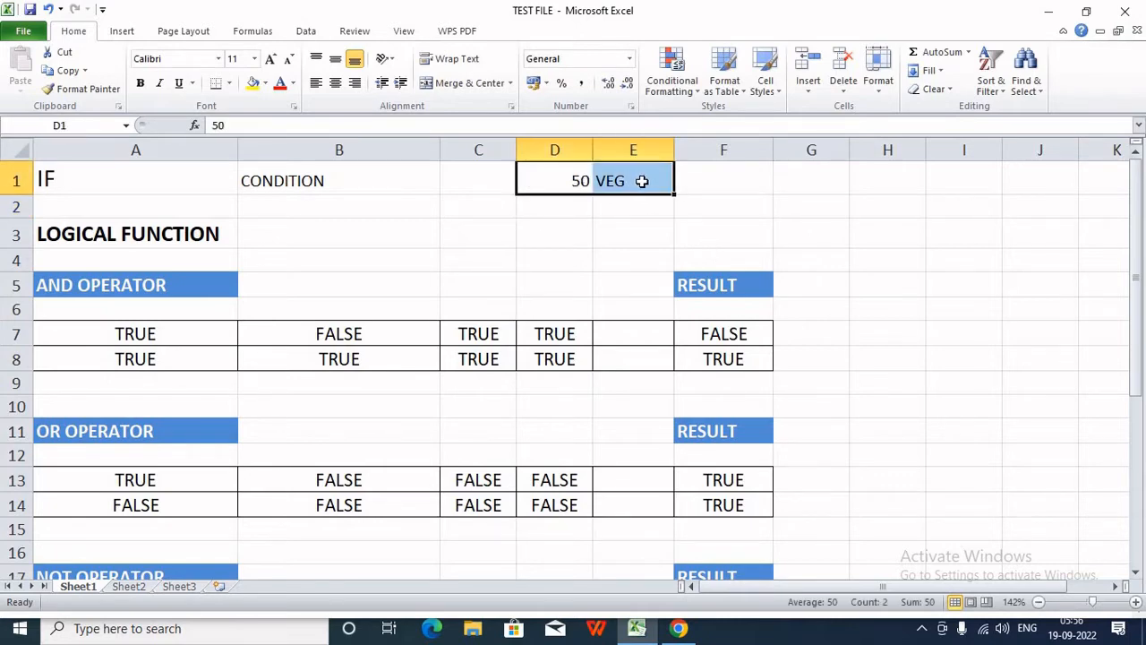
left_click(545, 239)
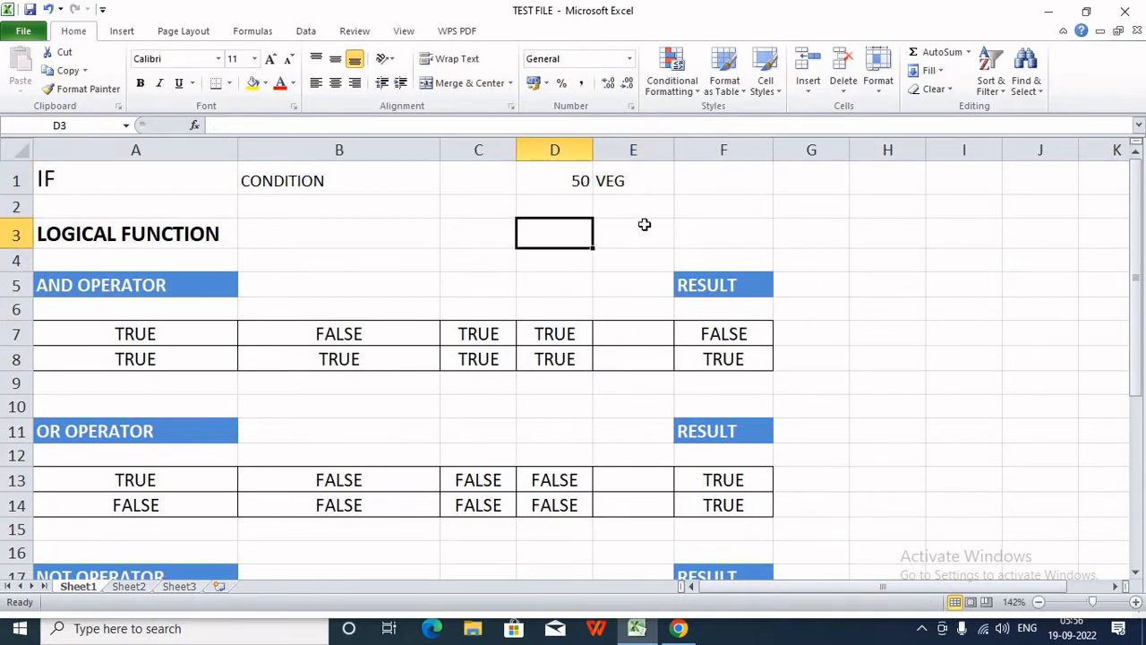
Examine the AND operator examples in rows 7 and 8, comparing their input values with the results in column F.
left_click(188, 282)
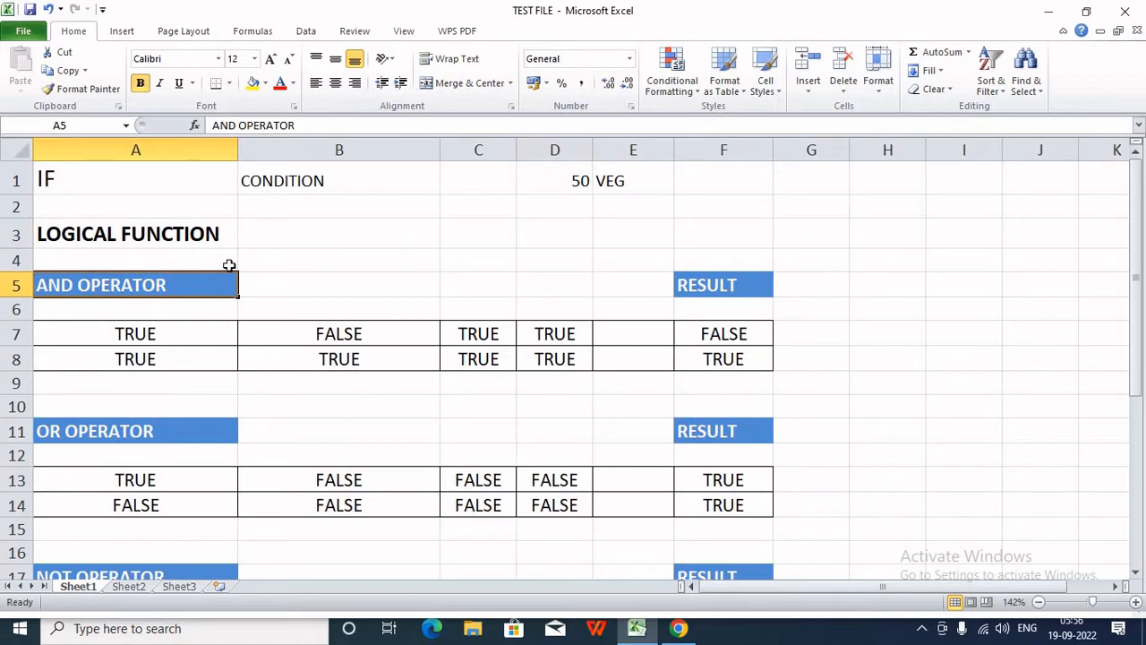
left_click(135, 333)
left_click_drag(325, 337, 501, 335)
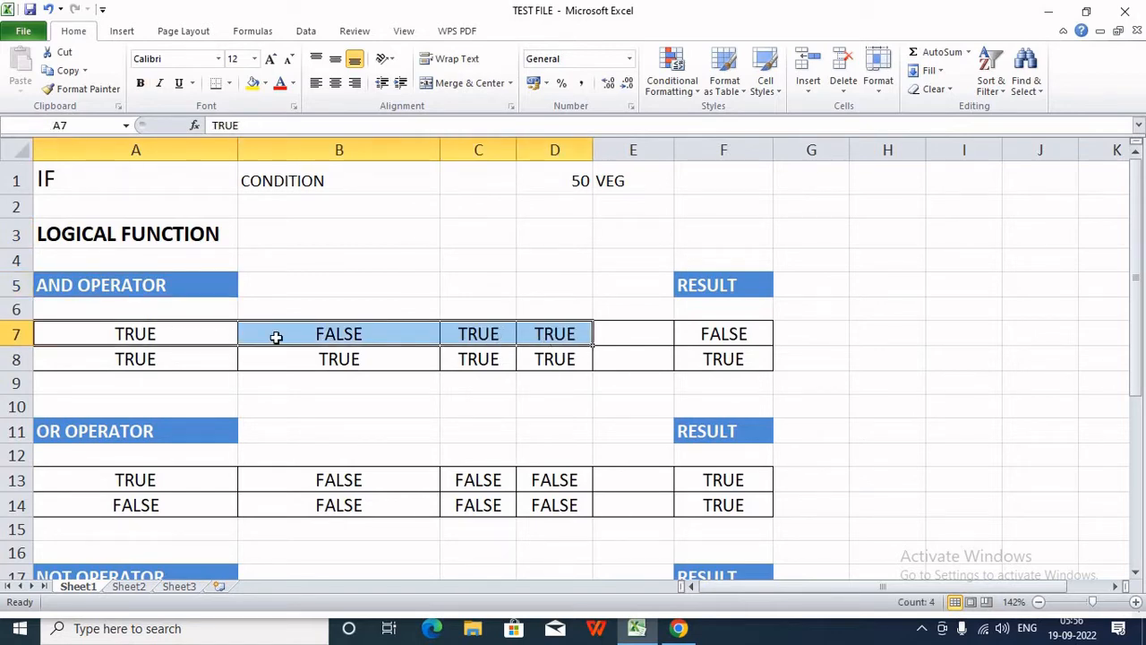
left_click(709, 333)
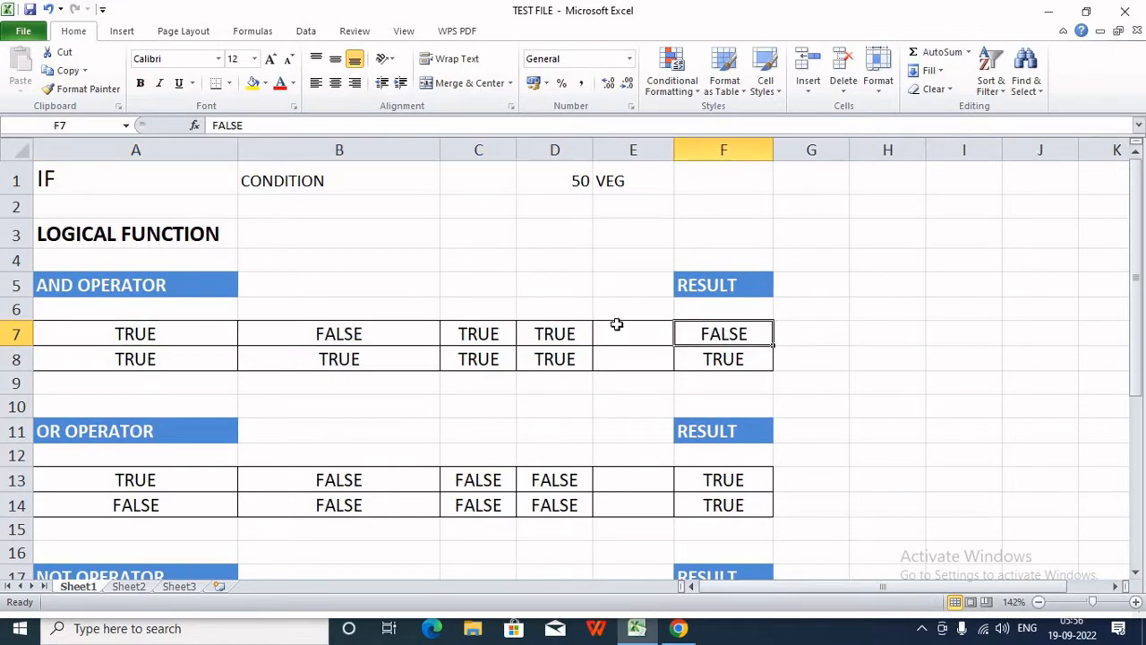
left_click(389, 338)
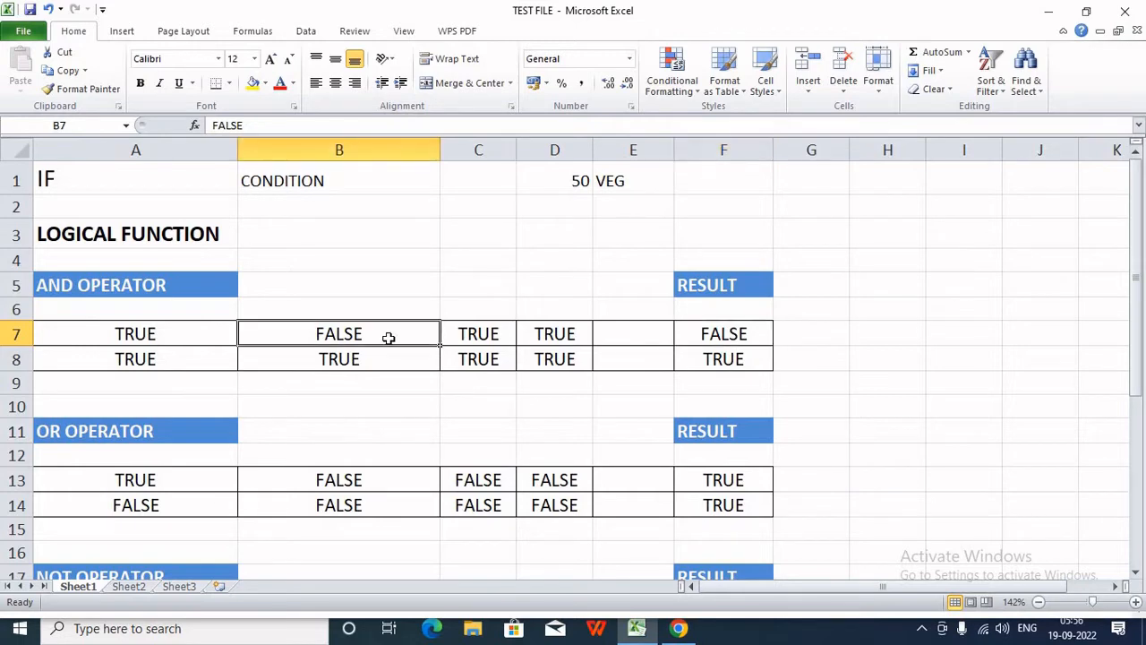
left_click(679, 334)
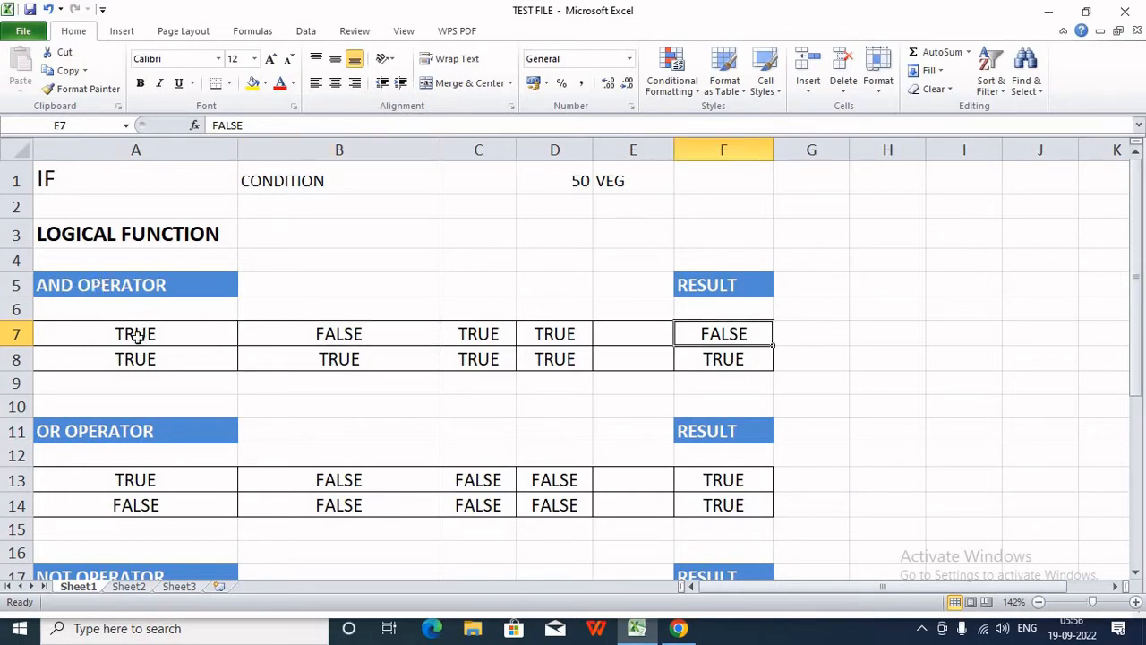
left_click_drag(105, 359, 577, 360)
left_click(730, 358)
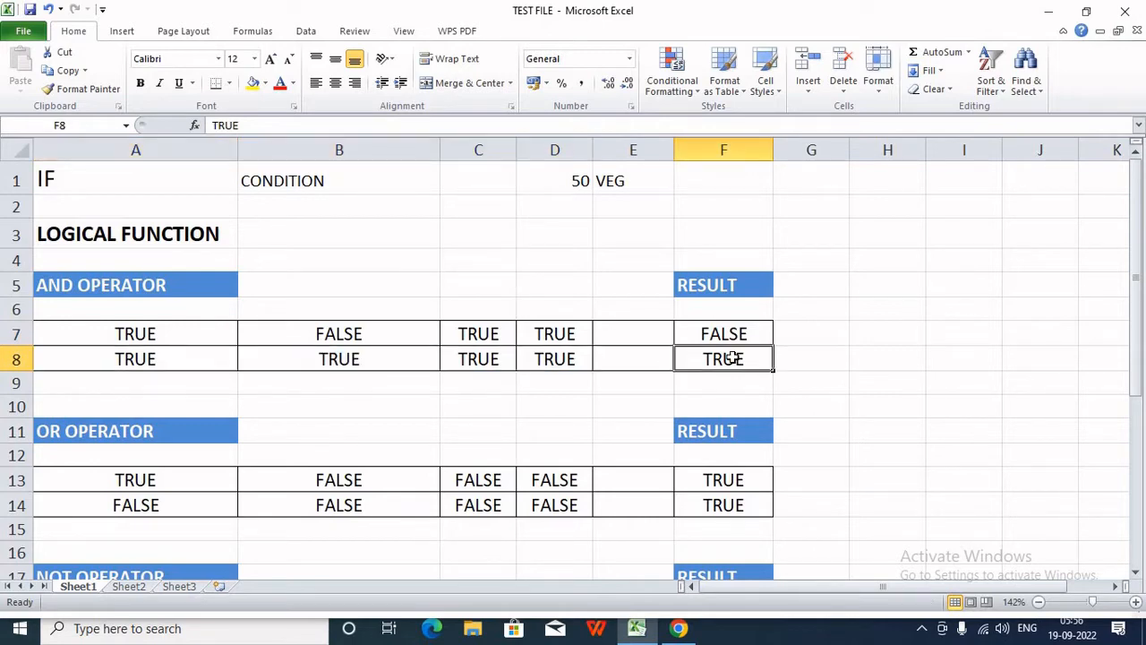
Review the OR operator examples in rows 13 and 14 and correct the result in F14 to FALSE.
scroll(727, 358, "down", 1)
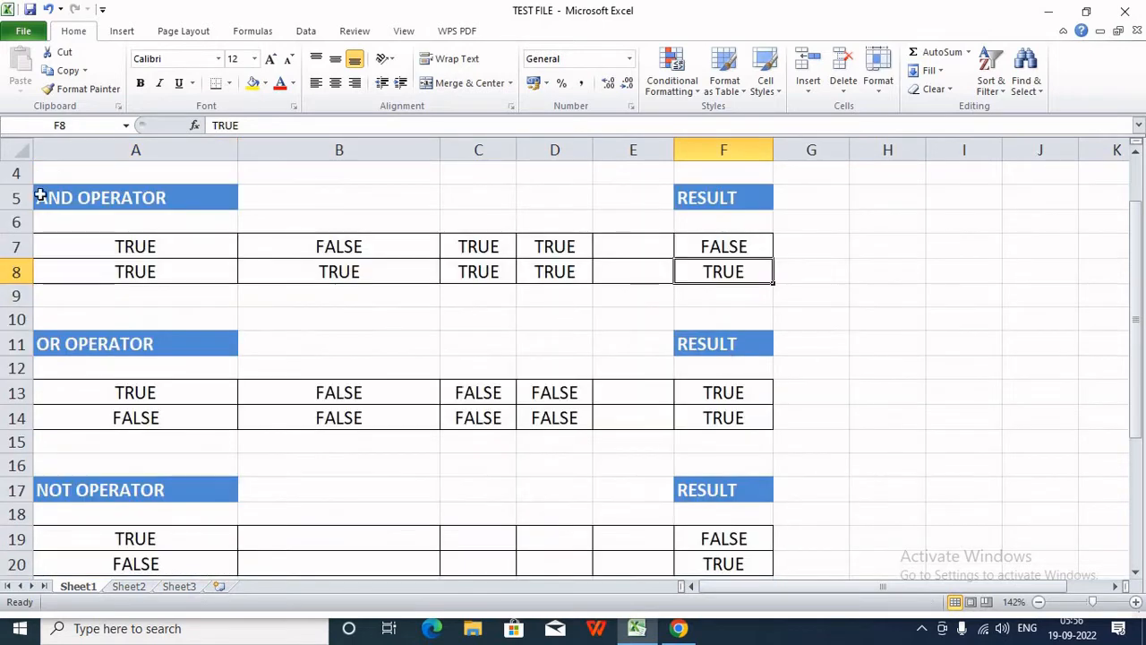
left_click_drag(93, 385, 545, 389)
left_click(734, 391)
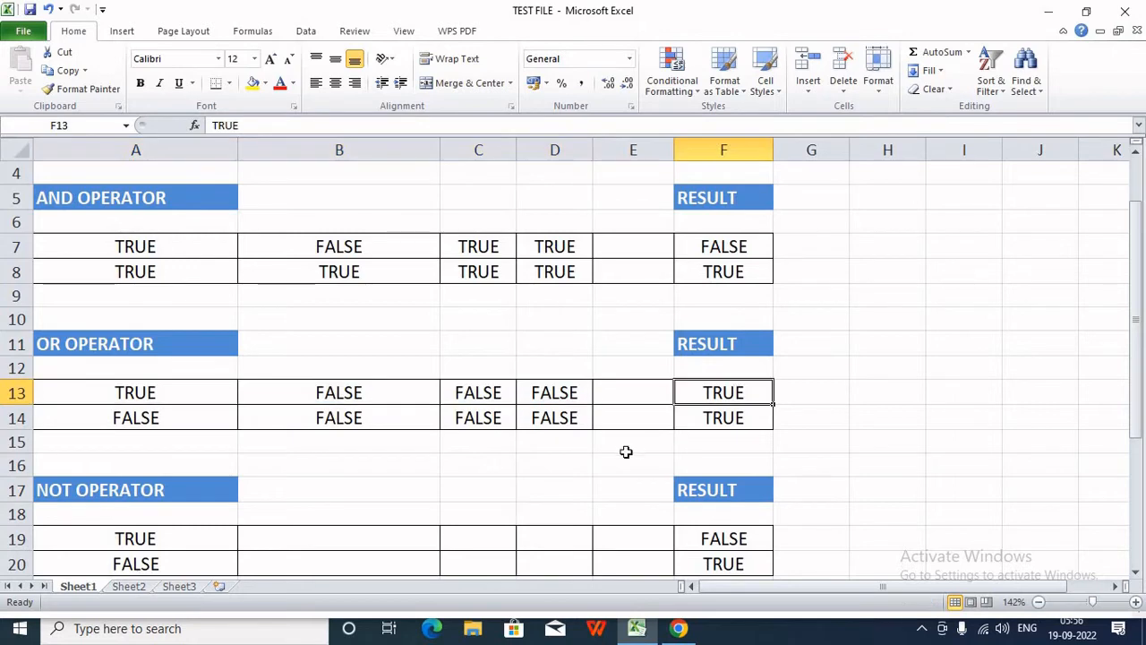
left_click_drag(117, 417, 660, 422)
left_click(723, 424)
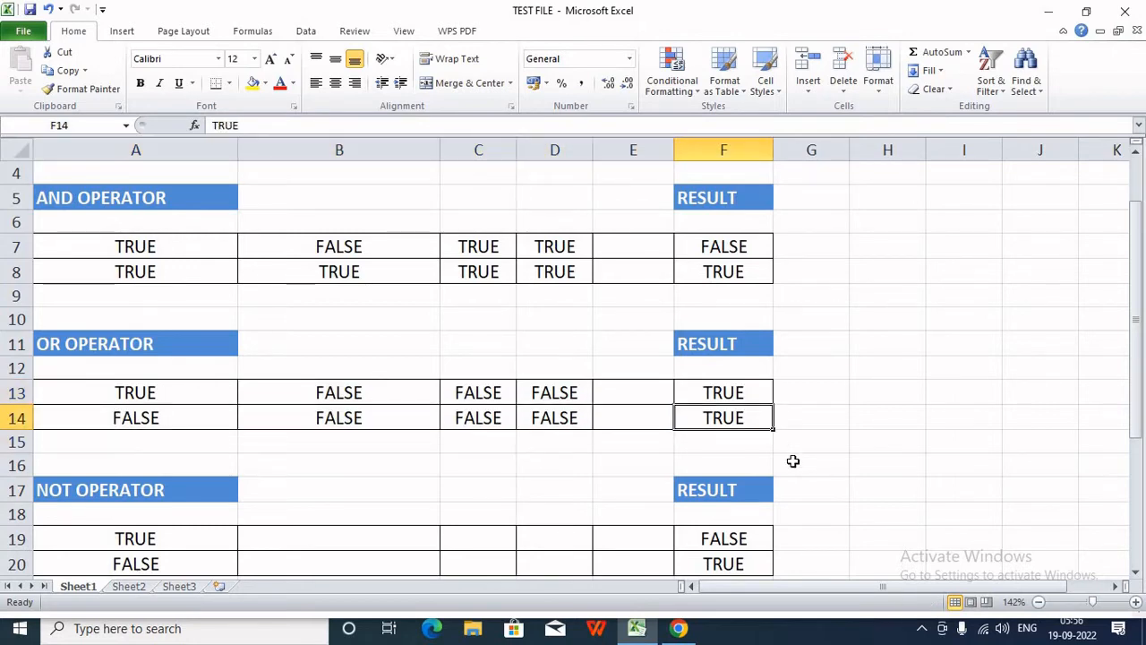
type("FALSE")
key("Return")
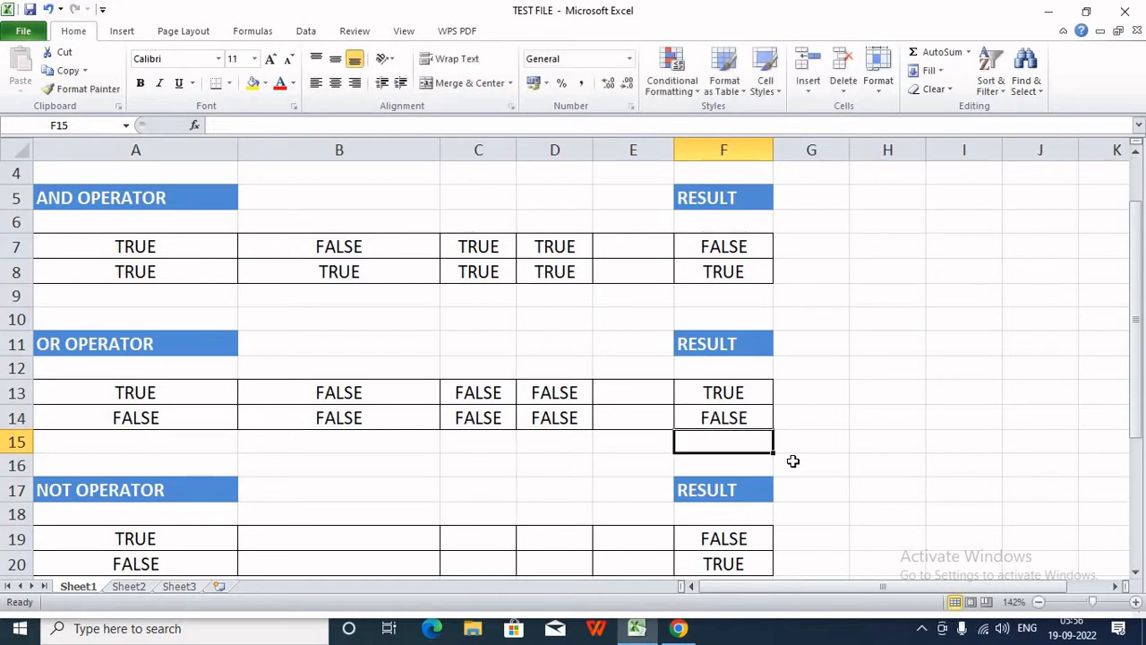
Examine the NOT operator examples in rows 19 and 20, comparing each input value with its result in column F.
scroll(764, 411, "down", 1)
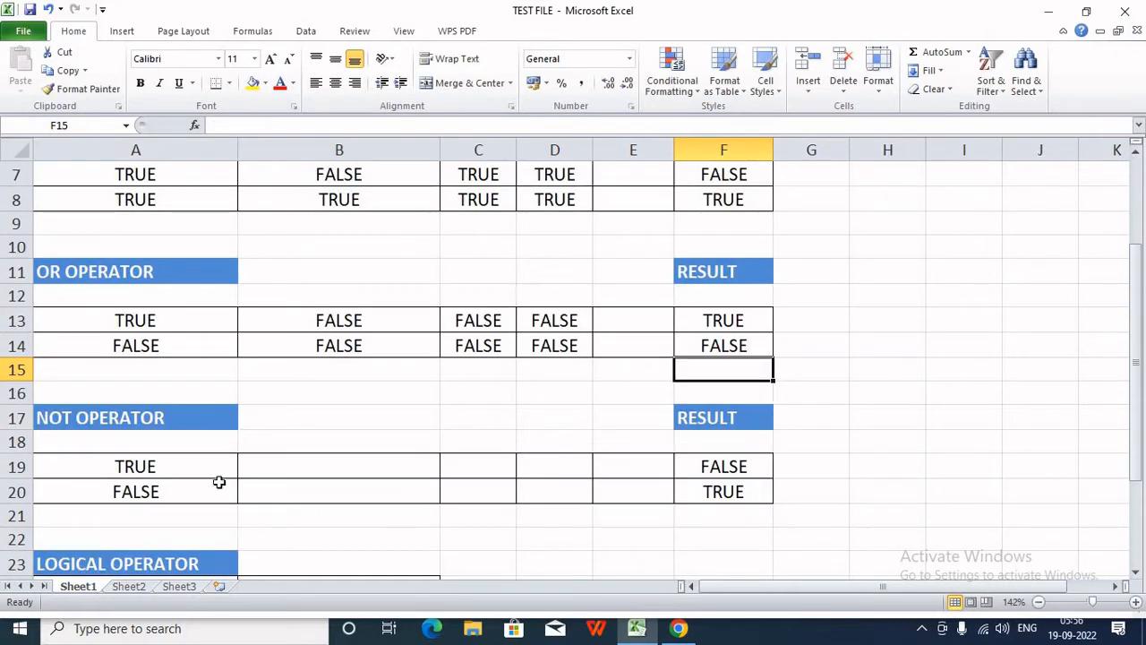
left_click(134, 467)
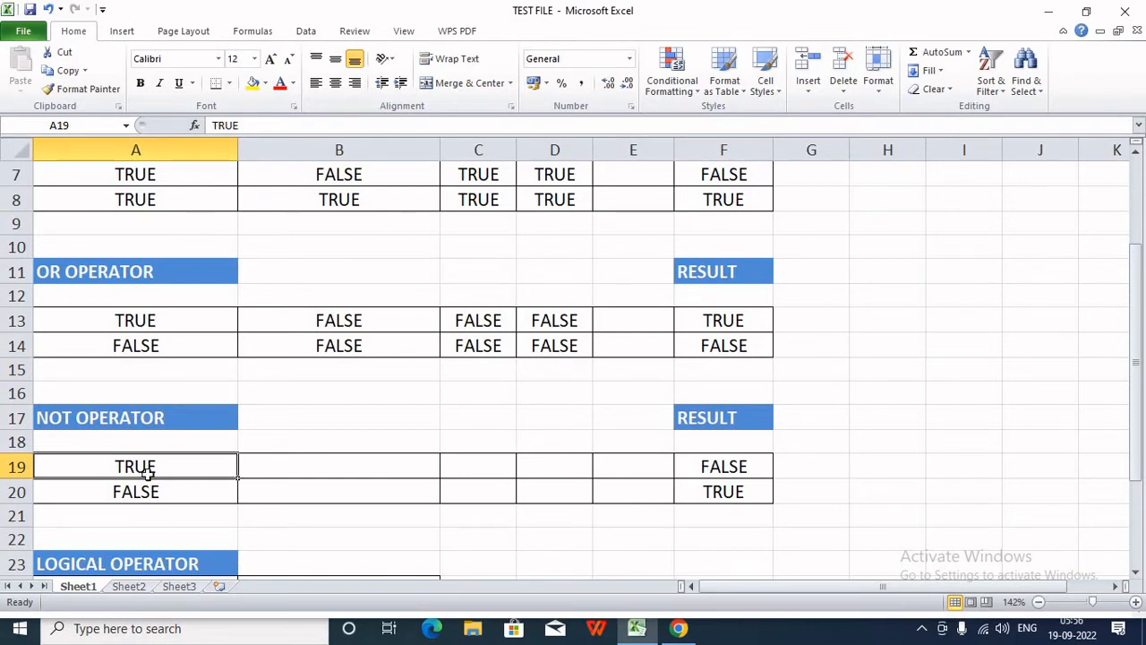
left_click(756, 475)
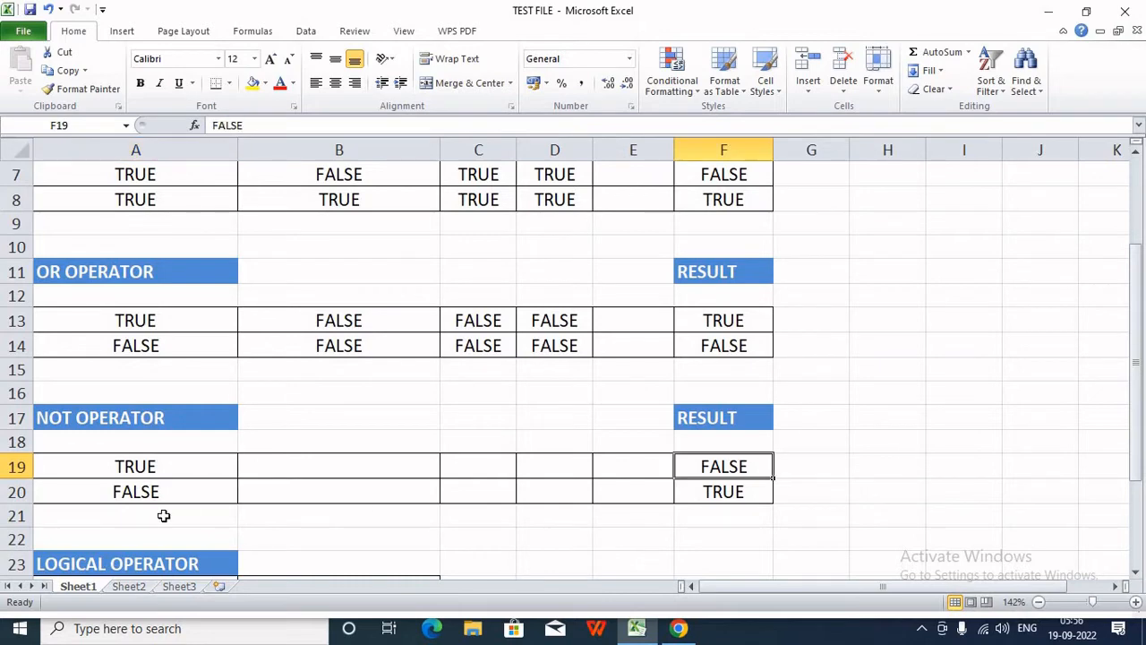
left_click(163, 515)
left_click(723, 487)
scroll(766, 548, "up", 2)
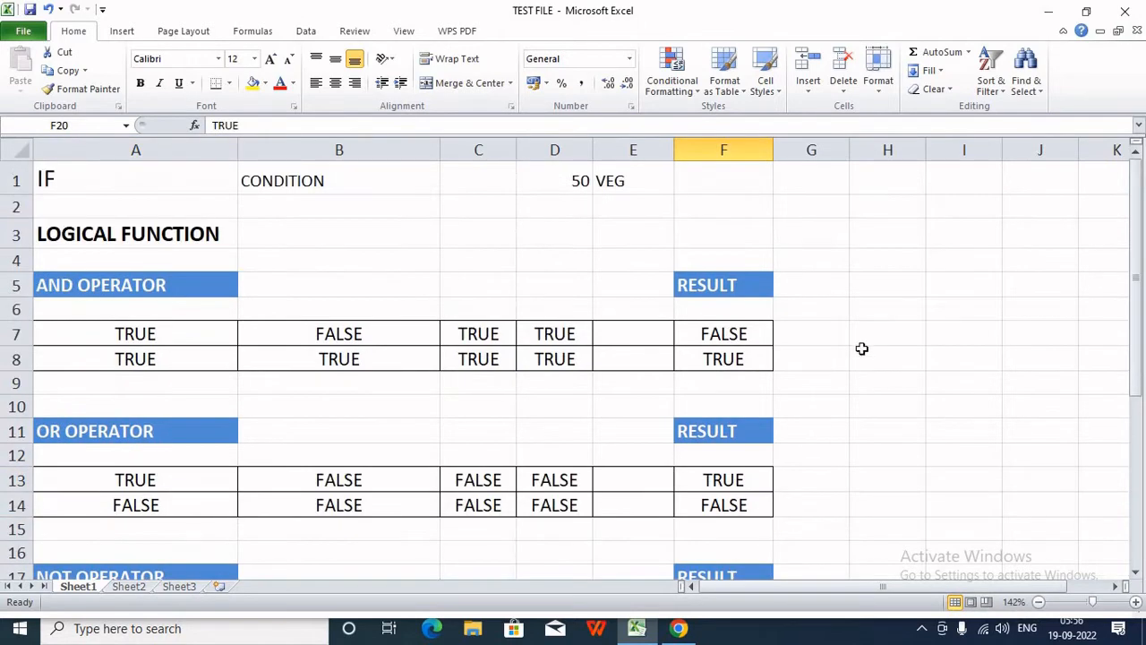
left_click(882, 333)
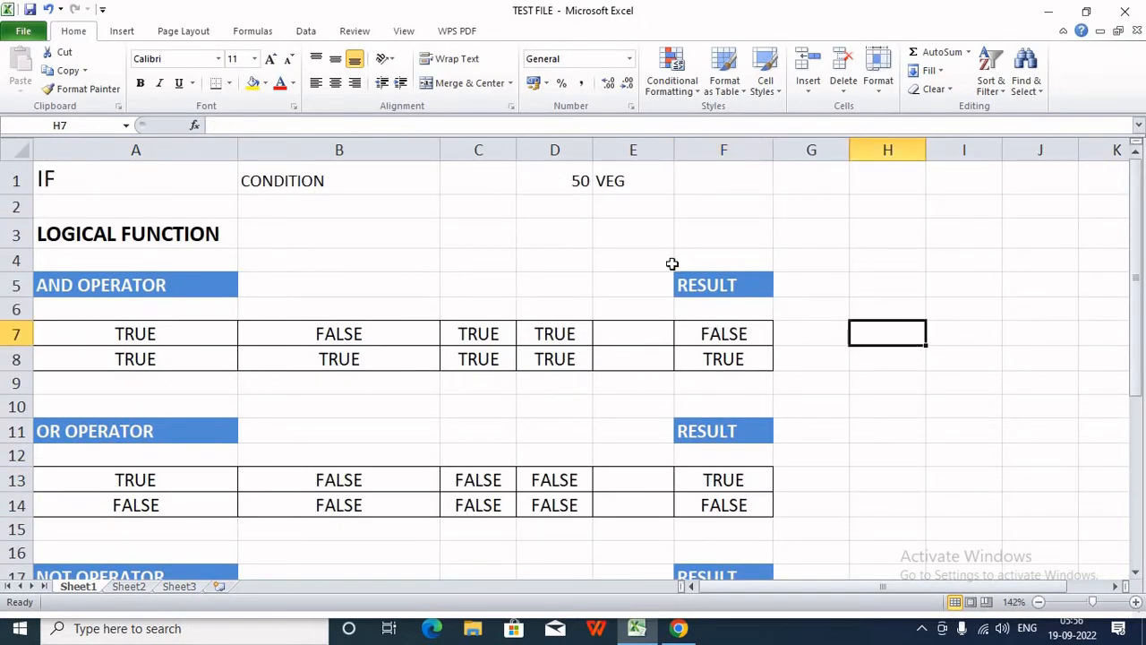
Inspect the test value in D1 and the IF formula in E1 without changing them.
double_click(578, 188)
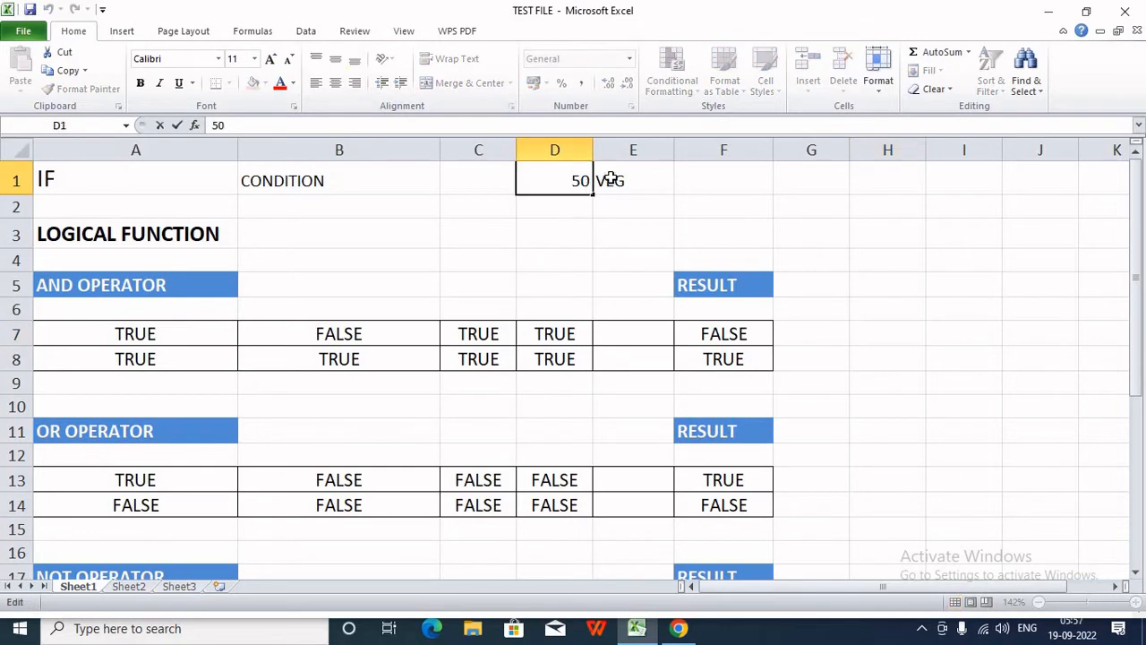
left_click(606, 180)
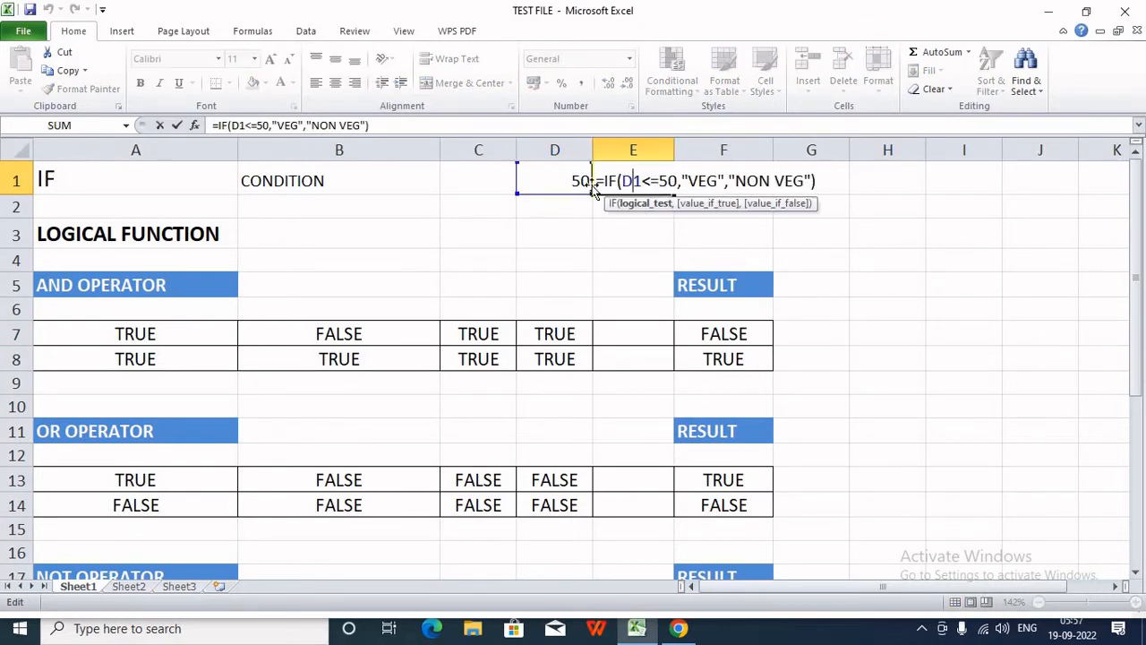
key("Return")
left_click(568, 225)
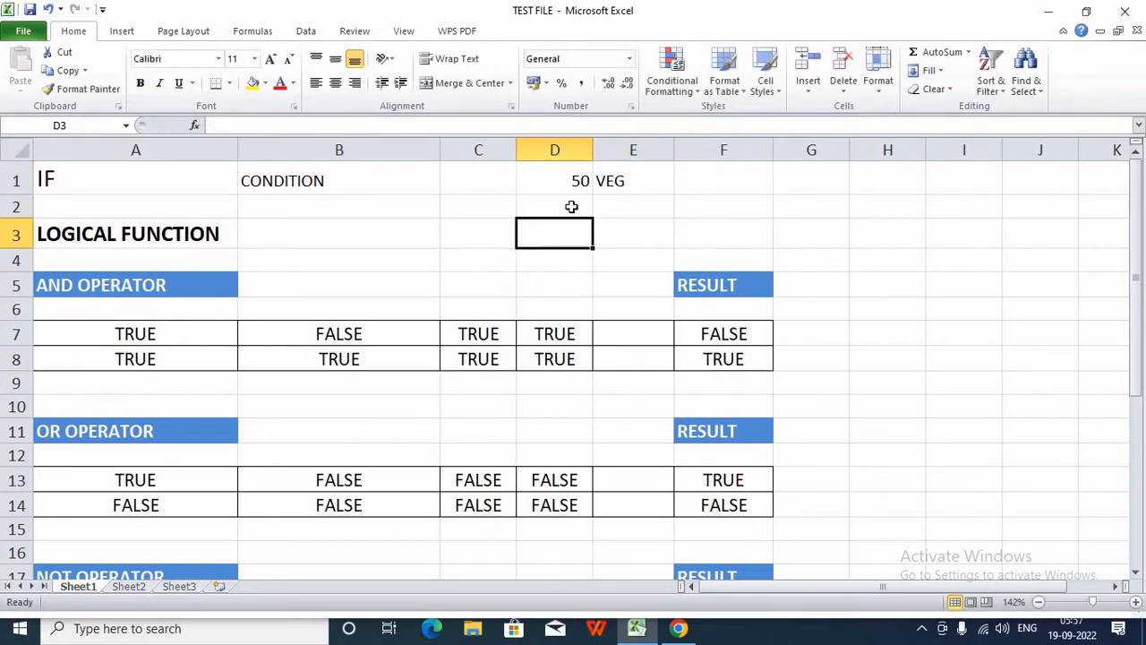
Enter the heading STUDENT in H5 and the first student entry AA in H6.
left_click(868, 332)
left_click(867, 307)
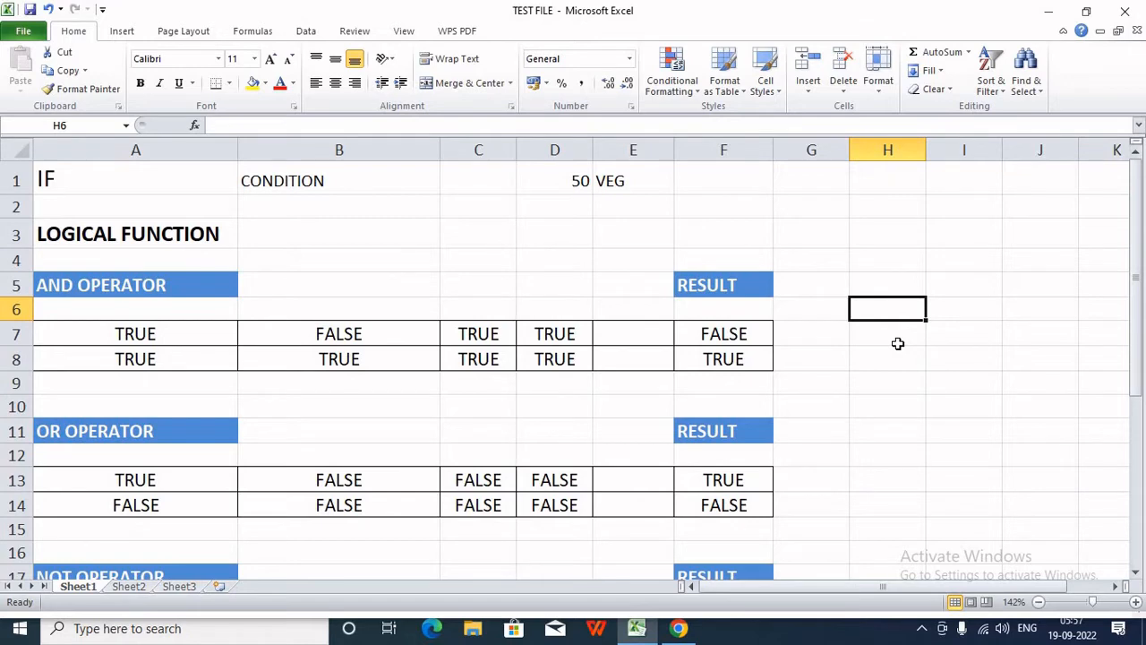
key("Up")
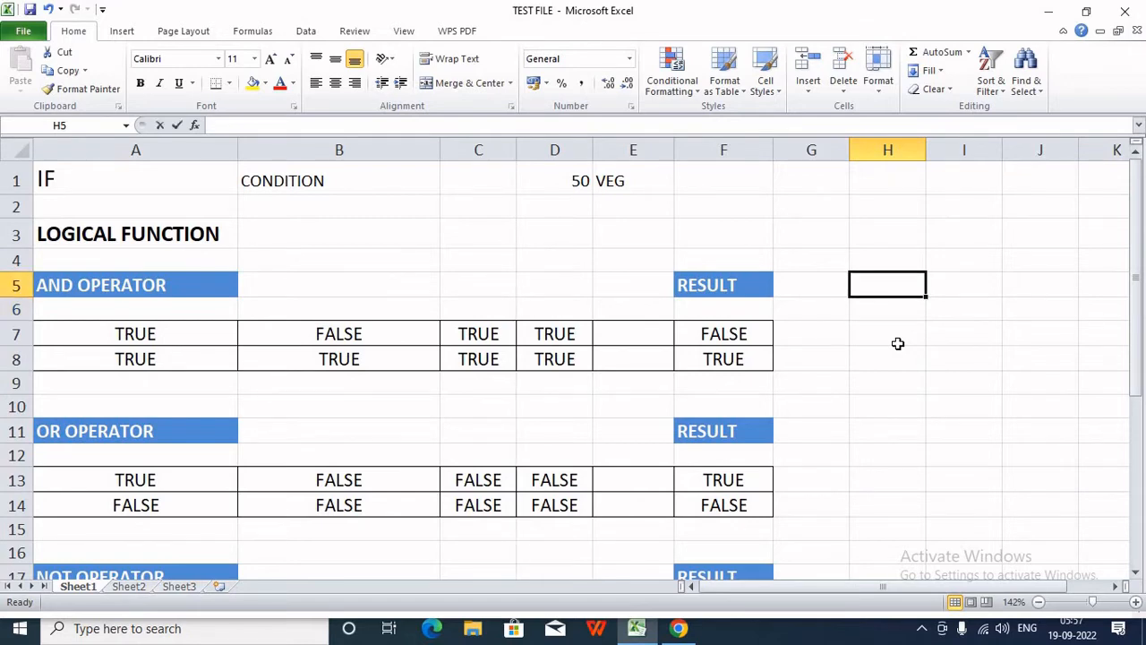
type("STUDNE")
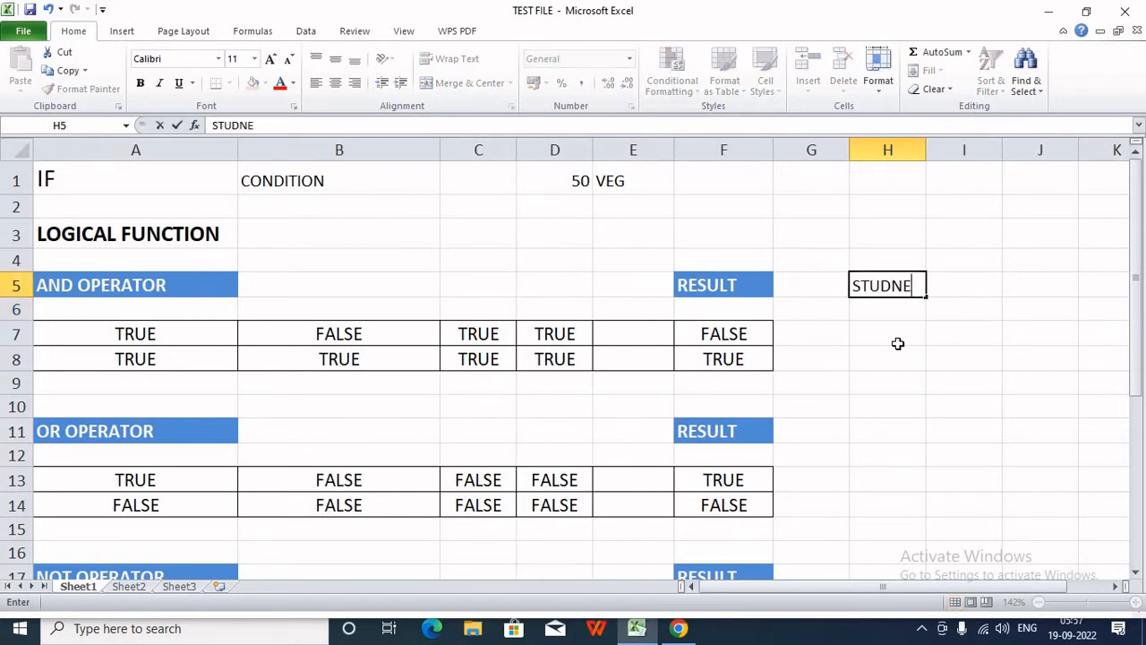
key("BackSpace")
key("BackSpace")
type("ENT")
key("Return")
type("4")
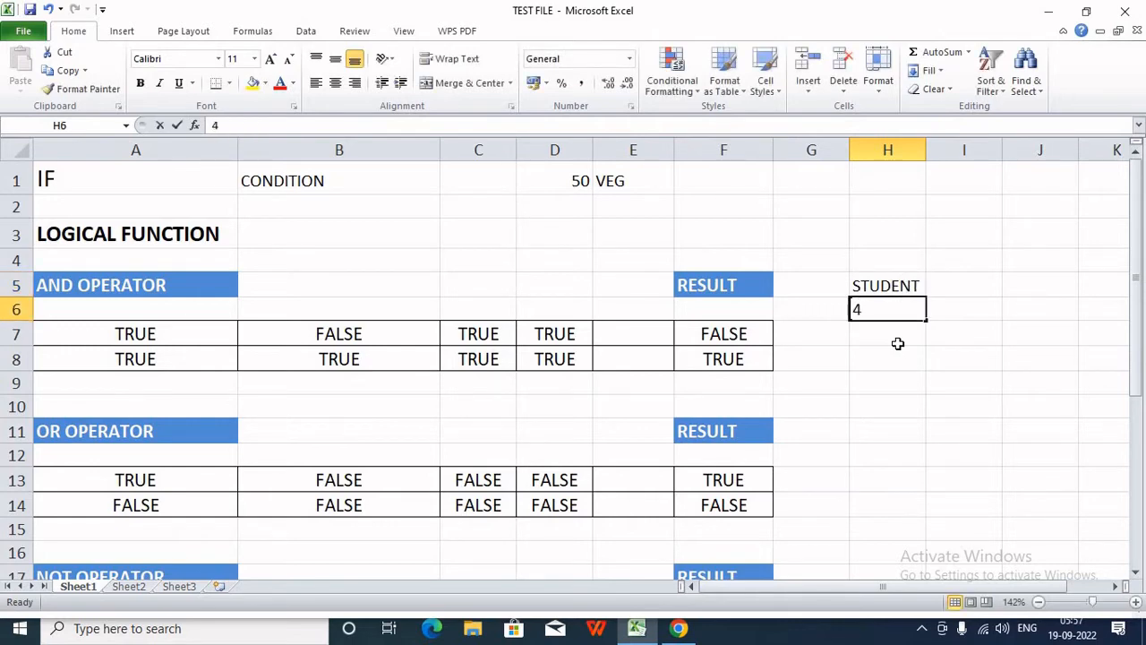
type("AA")
key("Right")
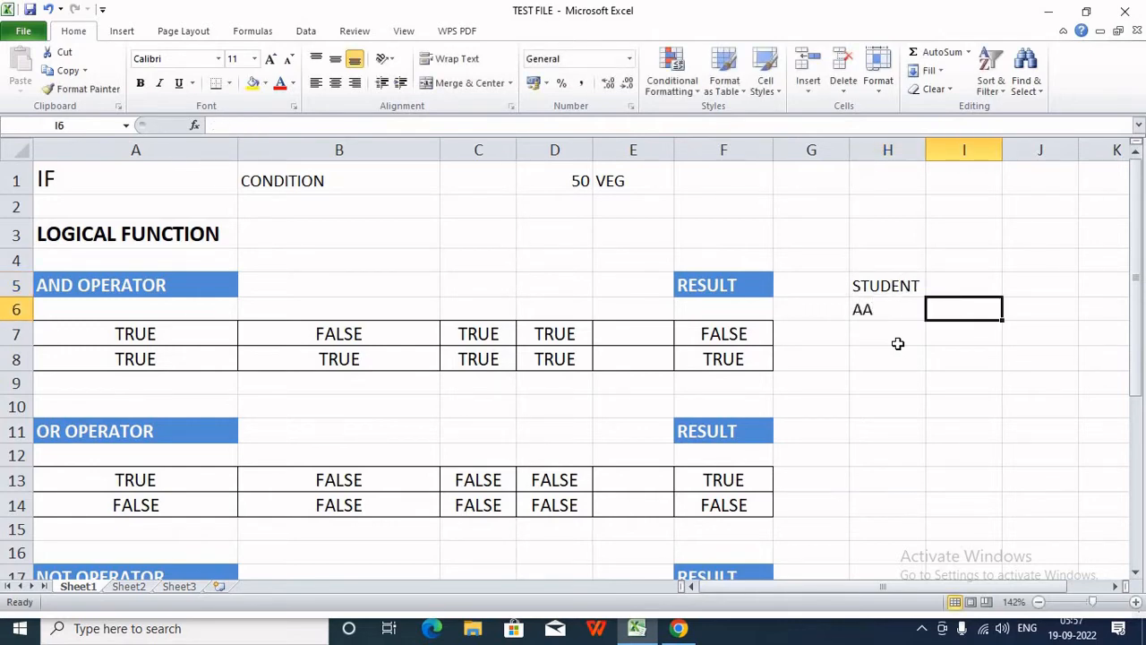
Replace the student entry in H6 with the student's first name.
key("Up")
key("Left")
key("Down")
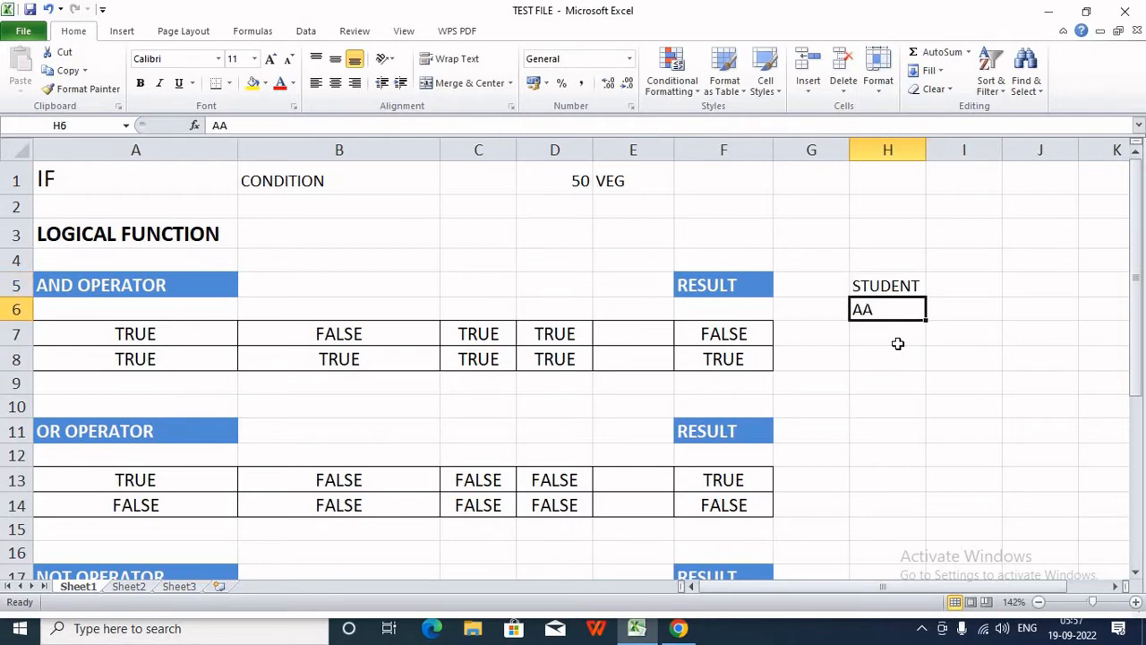
type("RA")
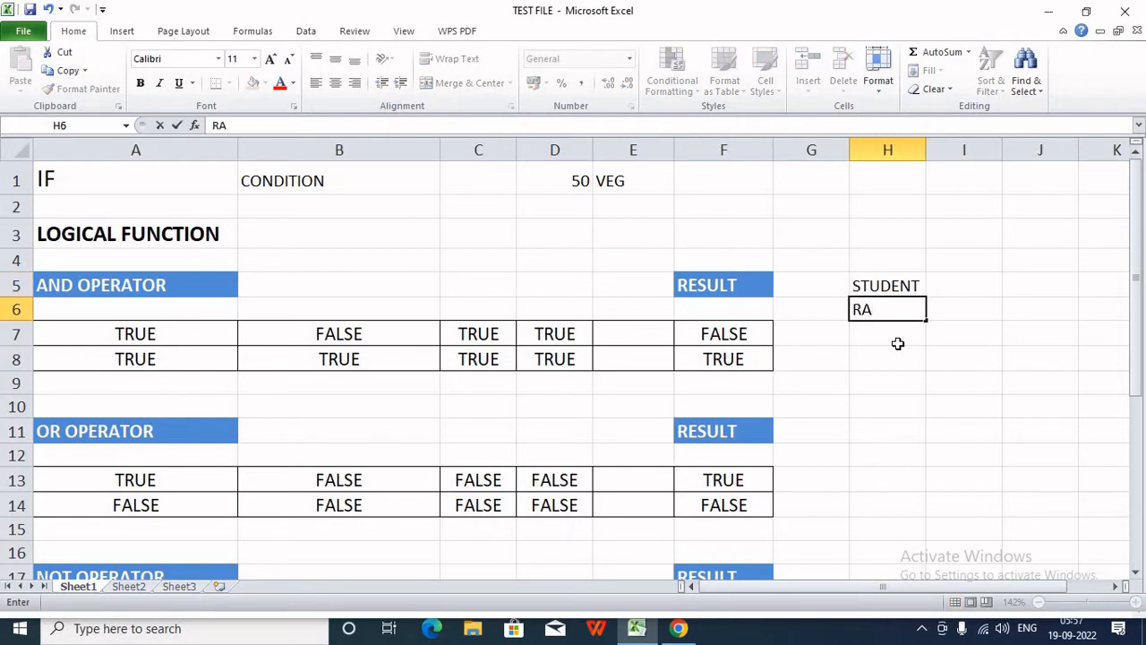
type("HUL")
key("Up")
Add the heading ENG in I5 and enter the student's mark 66 in I6.
key("Right")
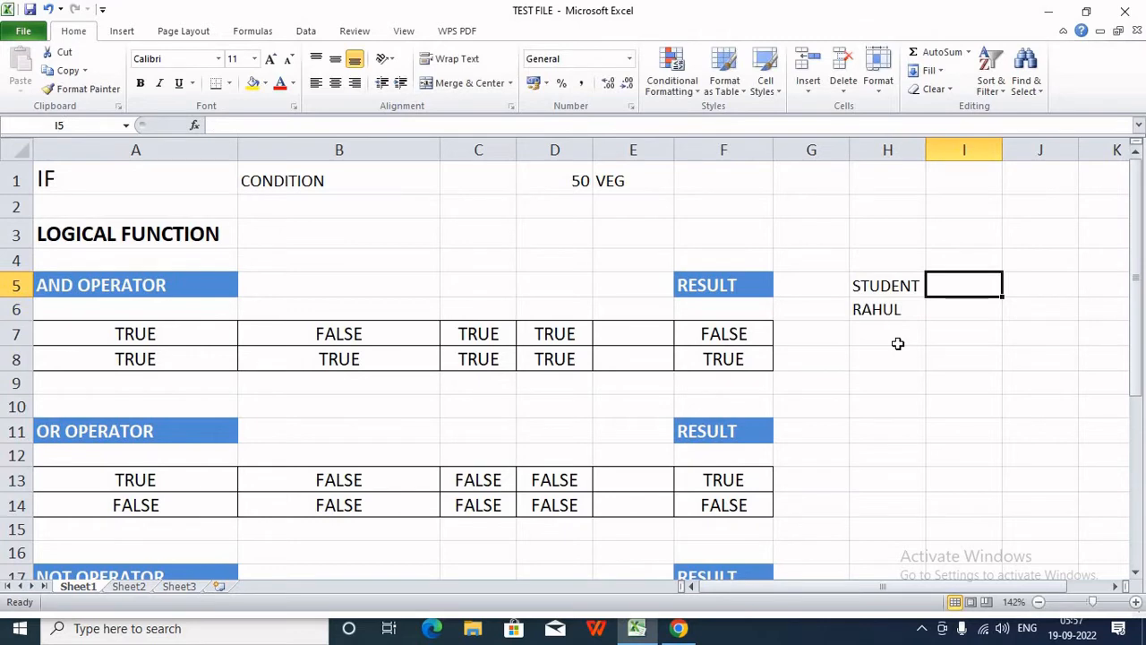
type("ENG")
key("Return")
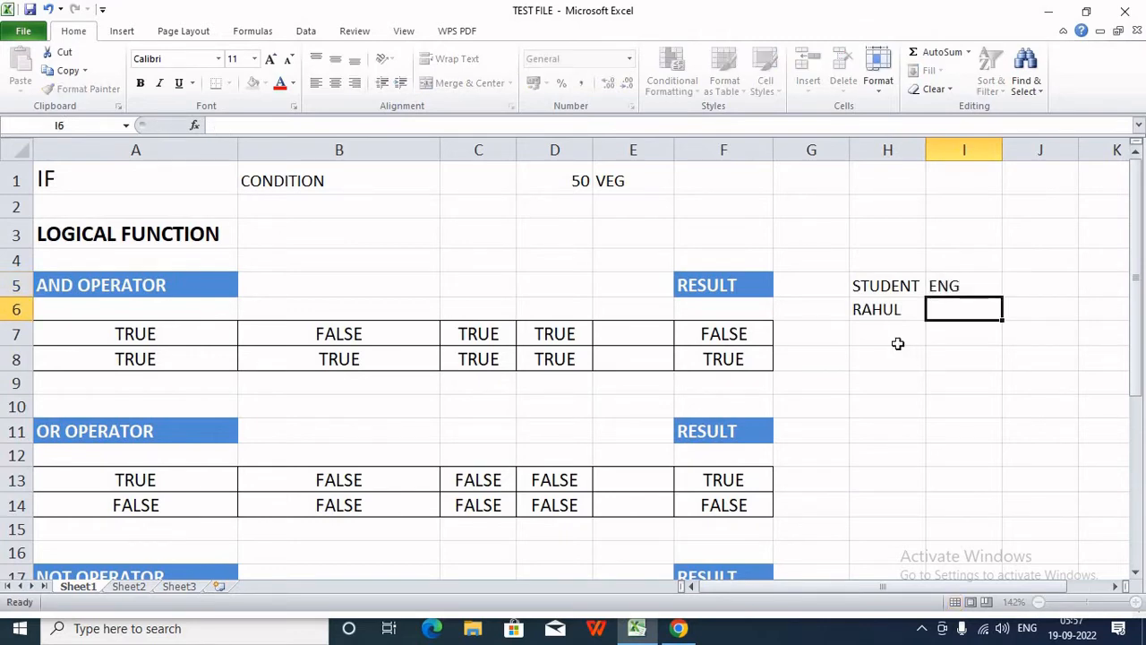
type("66")
key("Up")
Add the heading MATH in J5 and enter the student's mark 77 in J6.
key("Right")
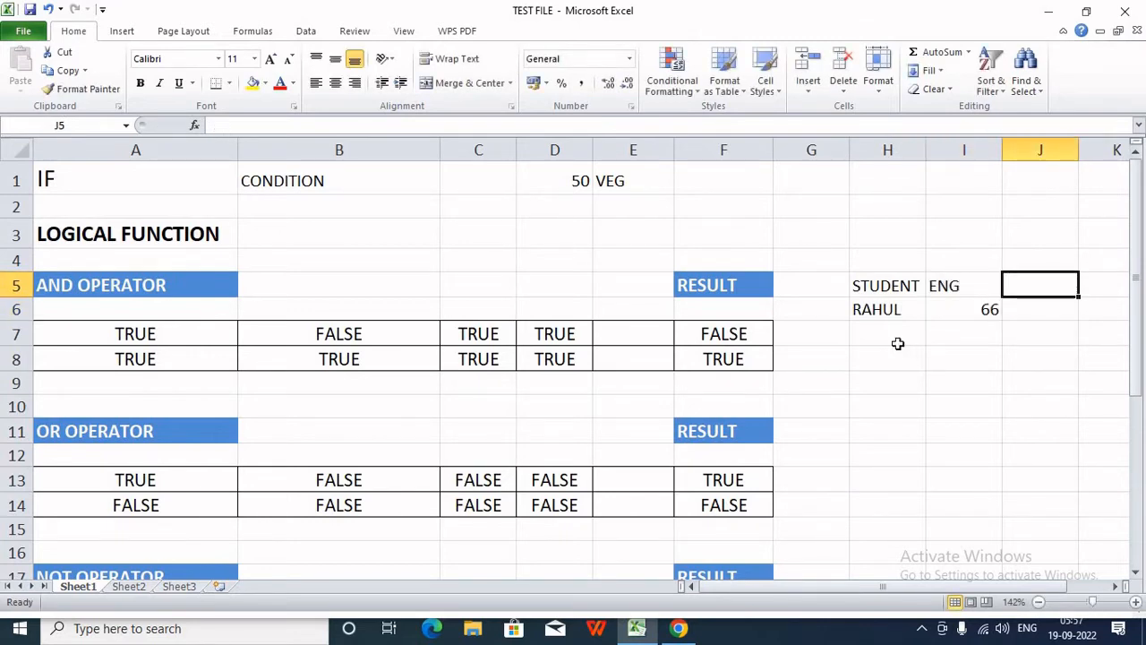
type("MATH")
key("Return")
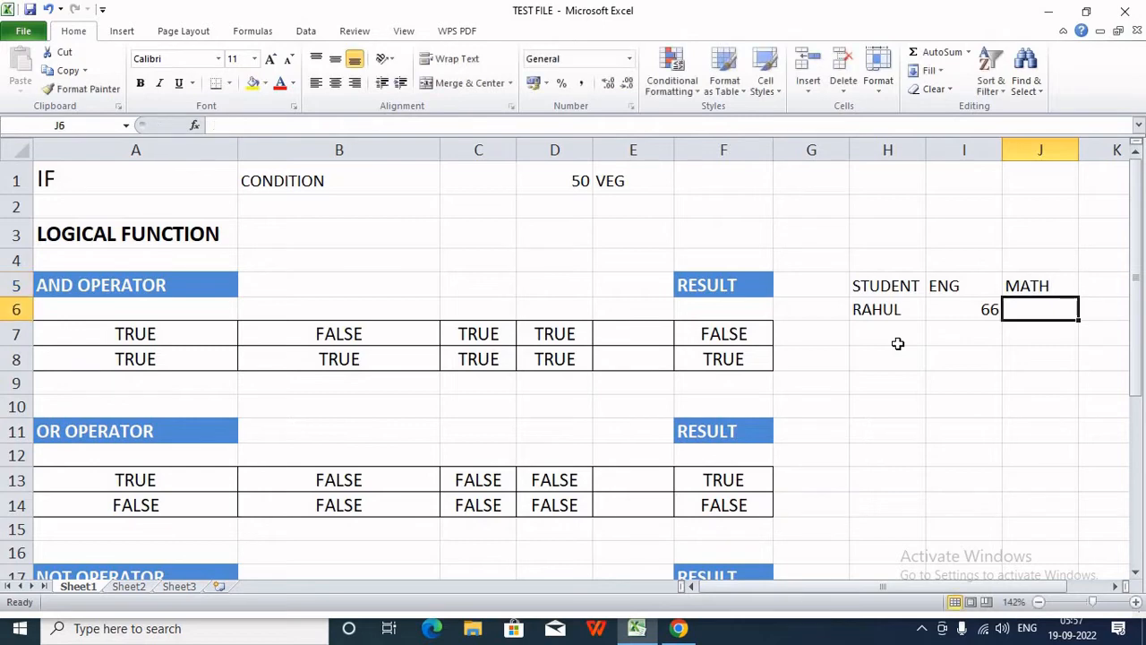
type("77")
key("Right")
Enter the heading RESULT in K5 beside the MATH column.
key("Up")
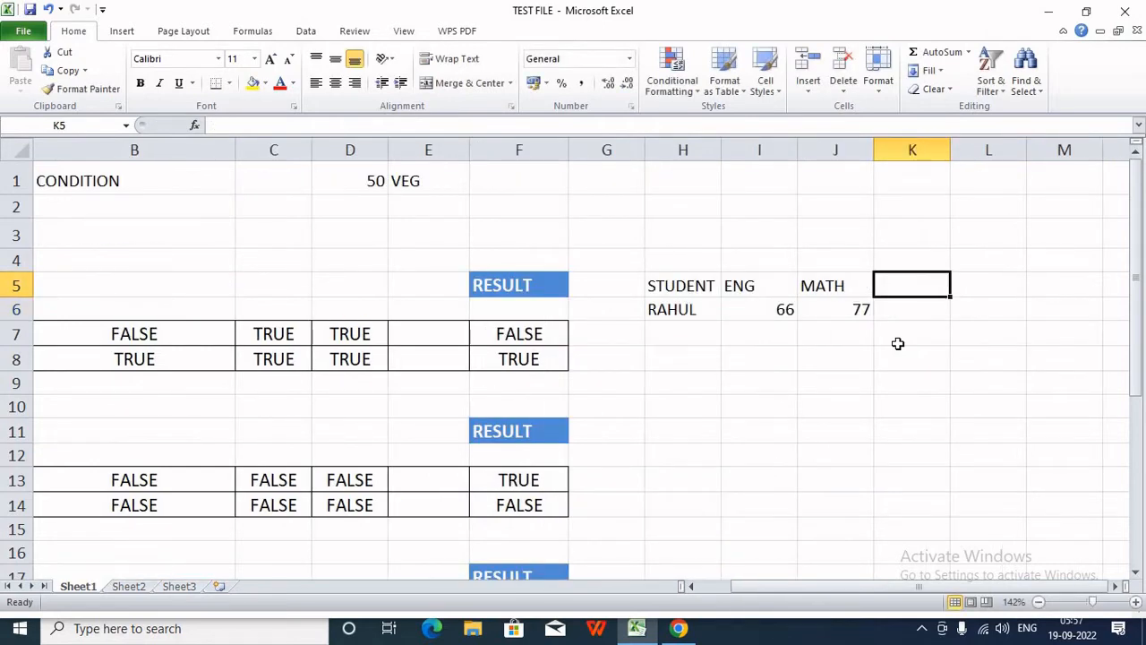
type("RESULT")
key("Return")
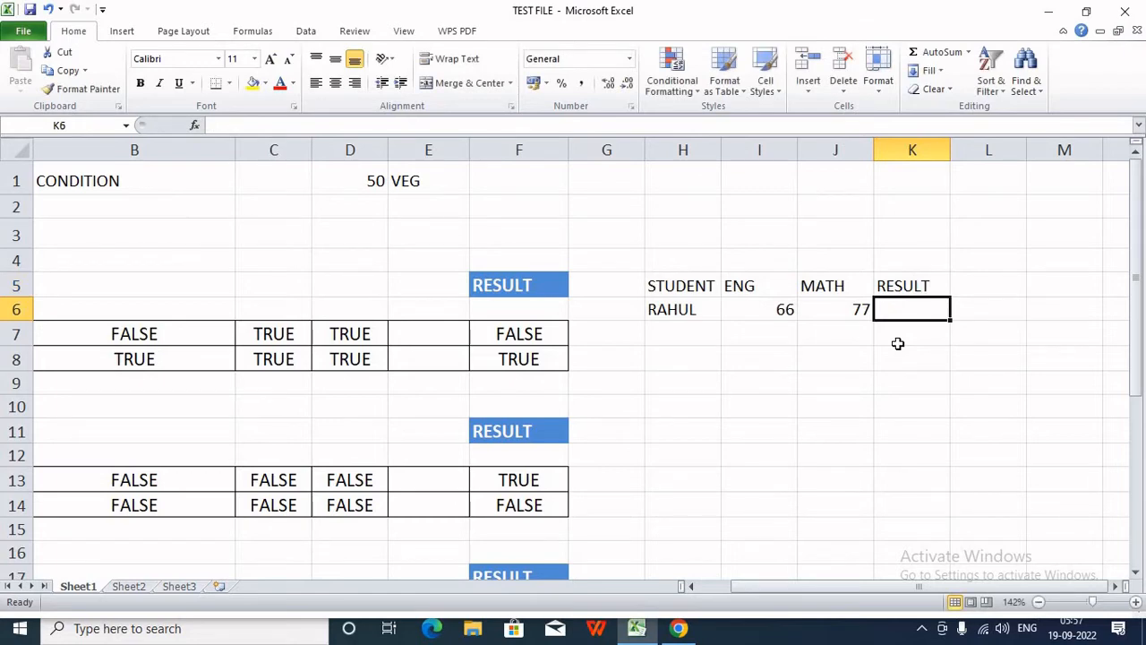
Apply All Borders to the student table range H5:J6.
key("Left")
left_click_drag(690, 292, 841, 309)
left_click(229, 82)
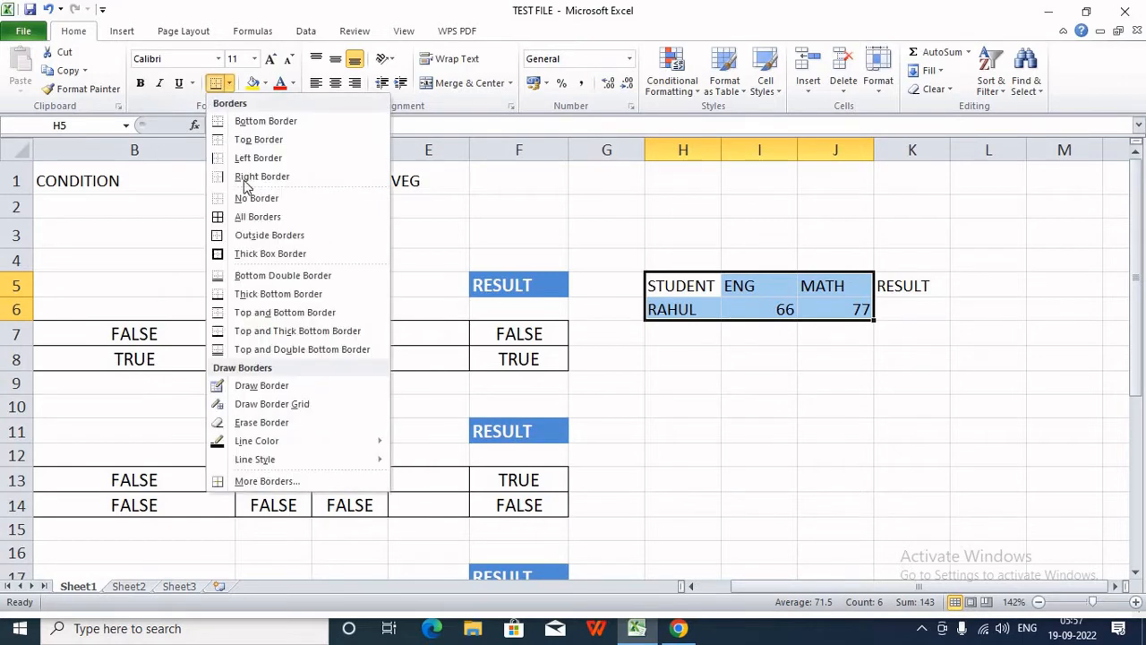
left_click(244, 217)
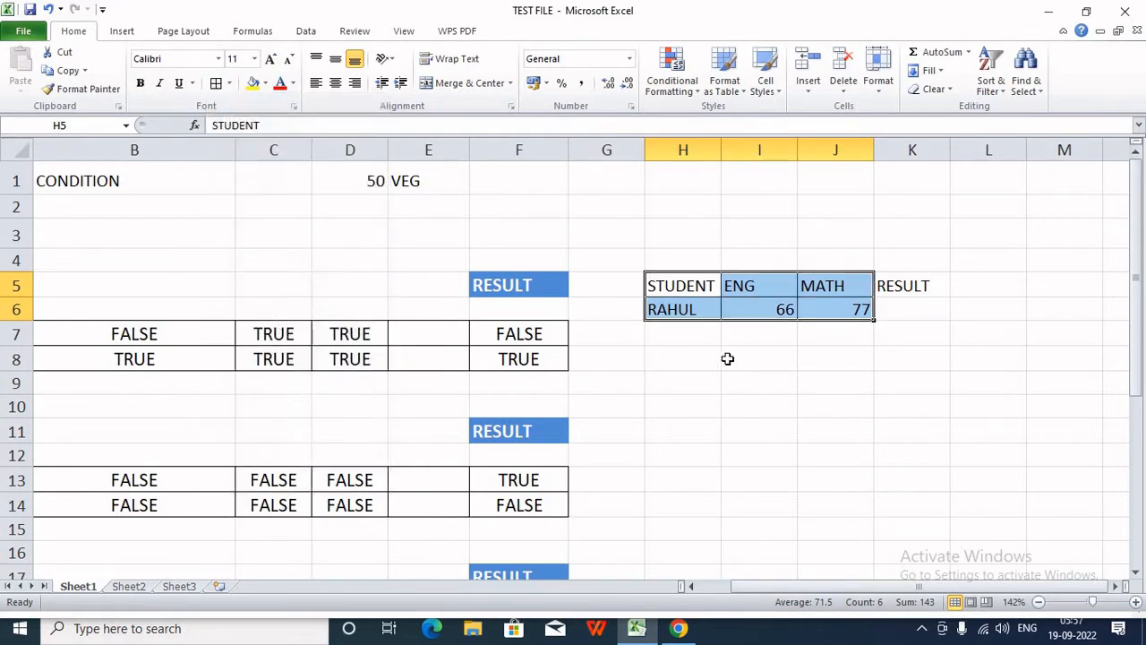
left_click(729, 358)
Enter the formula =IF(I6>50,"PASS","FAIL") in K6 to grade the student on the English mark.
left_click(851, 306)
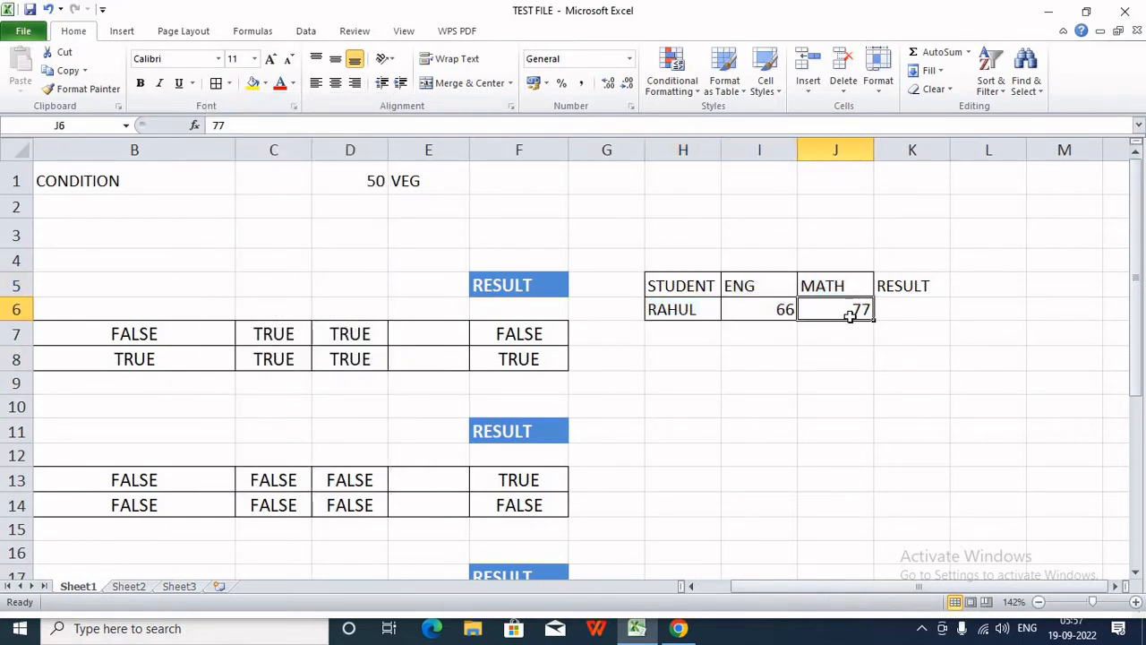
left_click(762, 315)
left_click(917, 305)
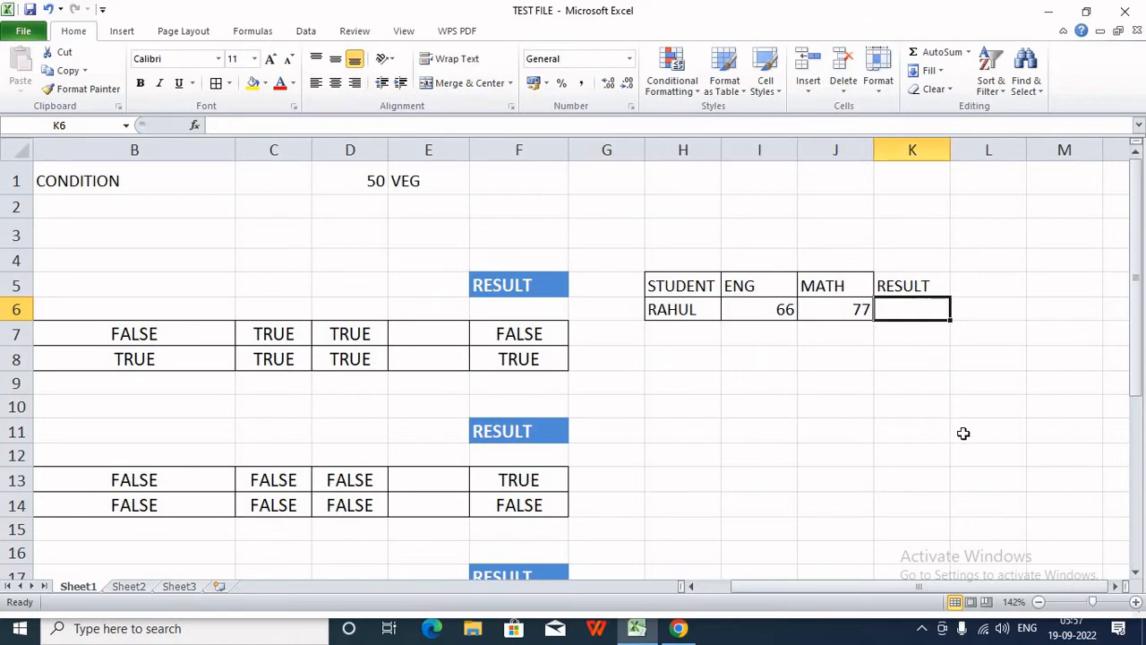
type("=IF")
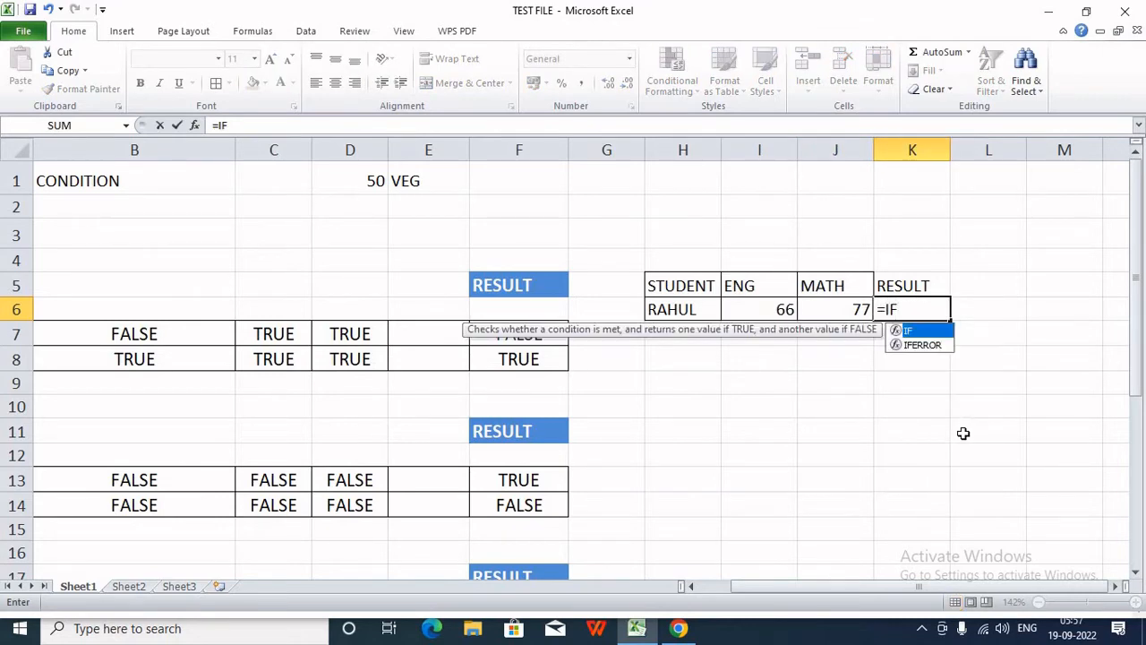
type("(")
key("Left")
key("Left")
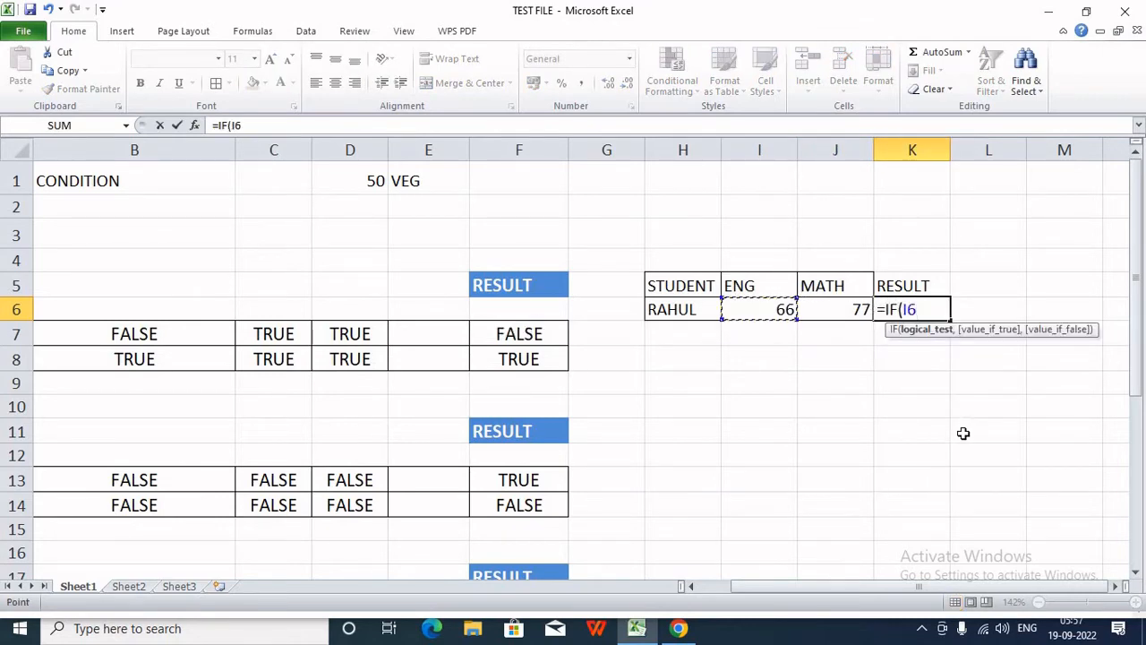
type(">50,")
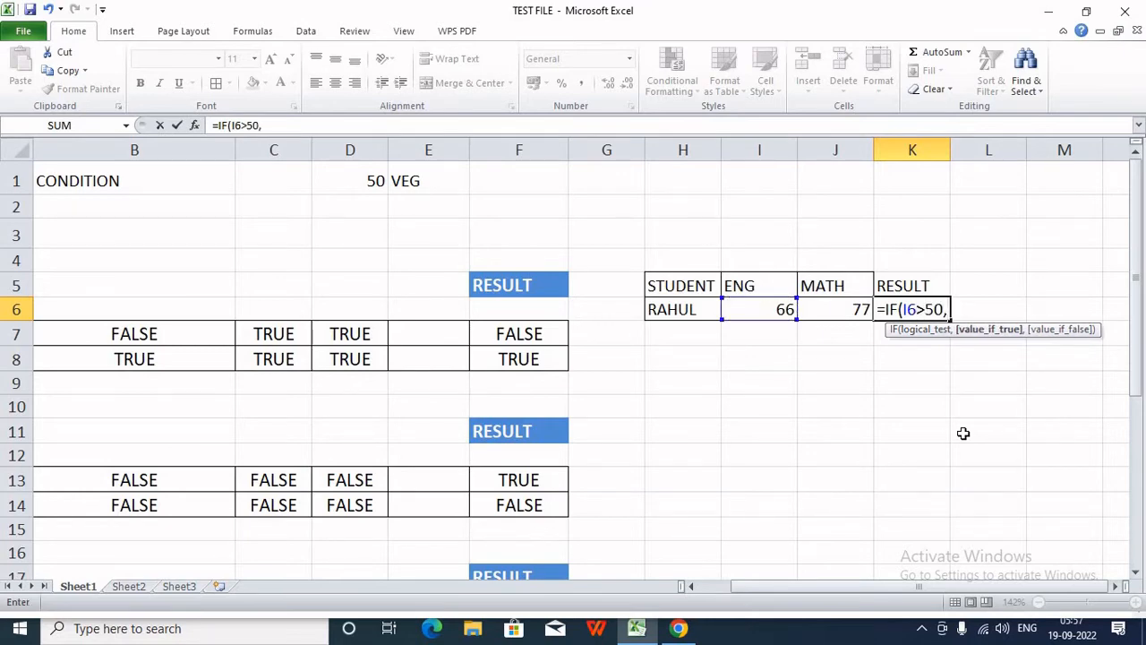
type("\"PASS\"")
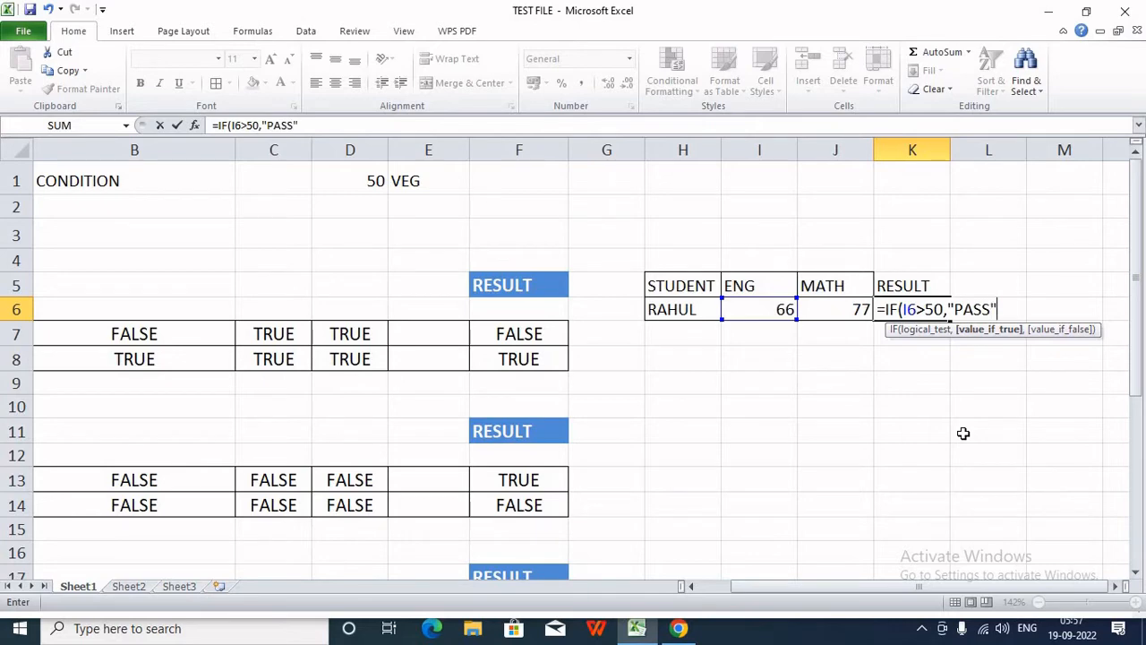
type(",\"F")
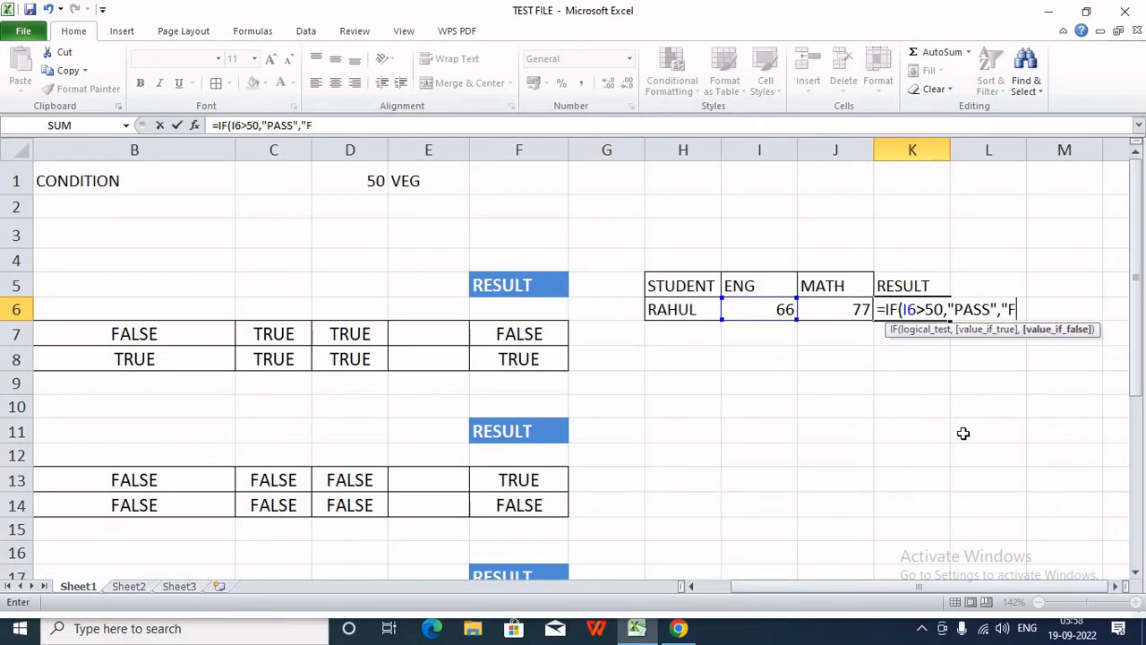
type("AIL\")")
key("Return")
key("Up")
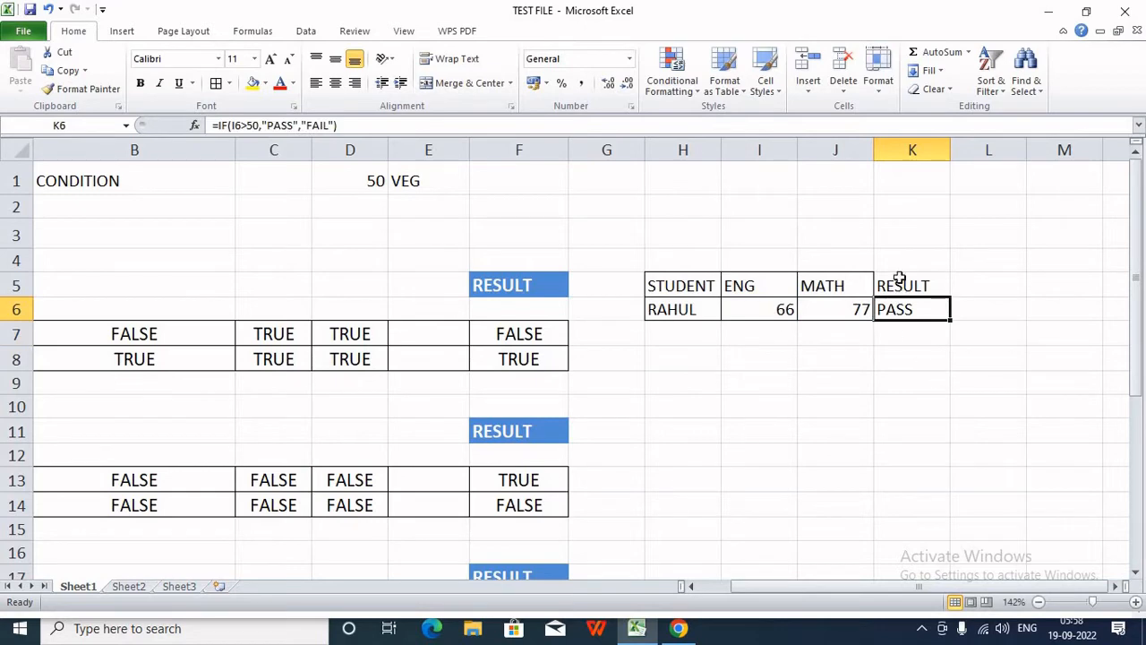
left_click_drag(897, 283, 900, 307)
left_click_drag(757, 283, 837, 313)
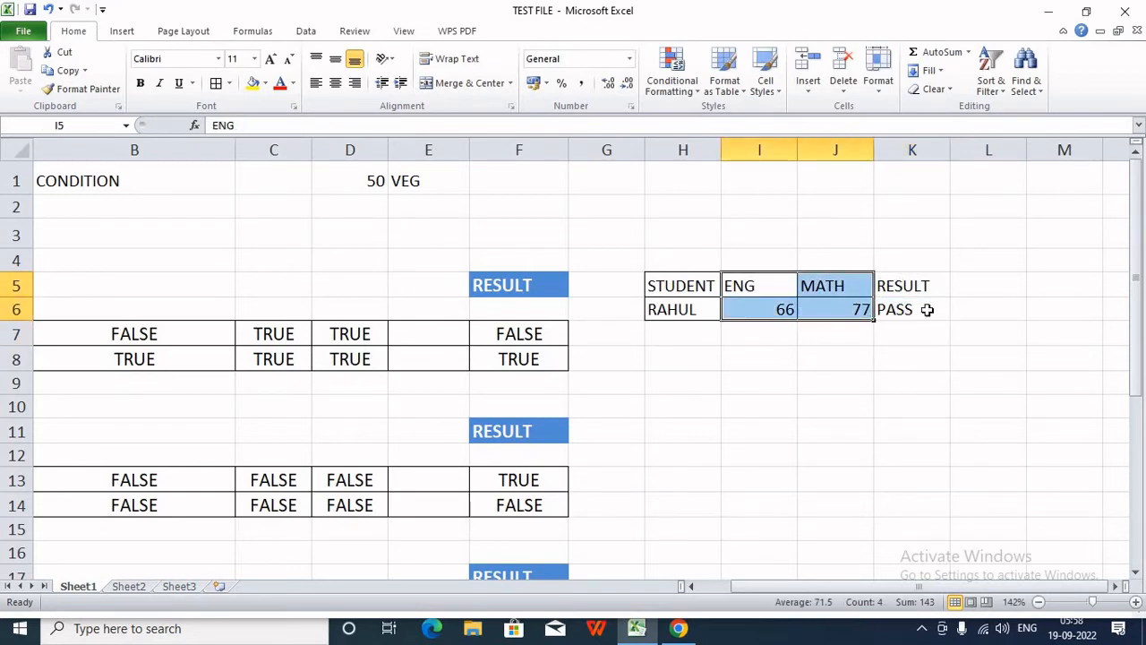
left_click(975, 295)
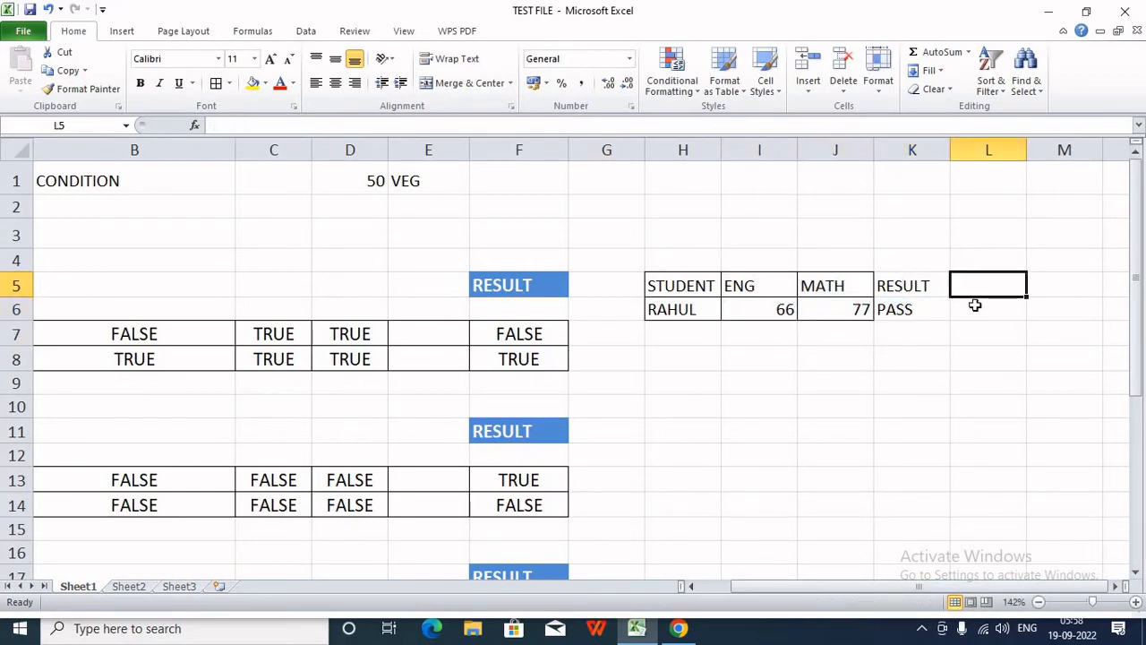
Label the columns above the results with IF in K4 and IF AND in L4.
left_click(929, 257)
type("IF")
key("Tab")
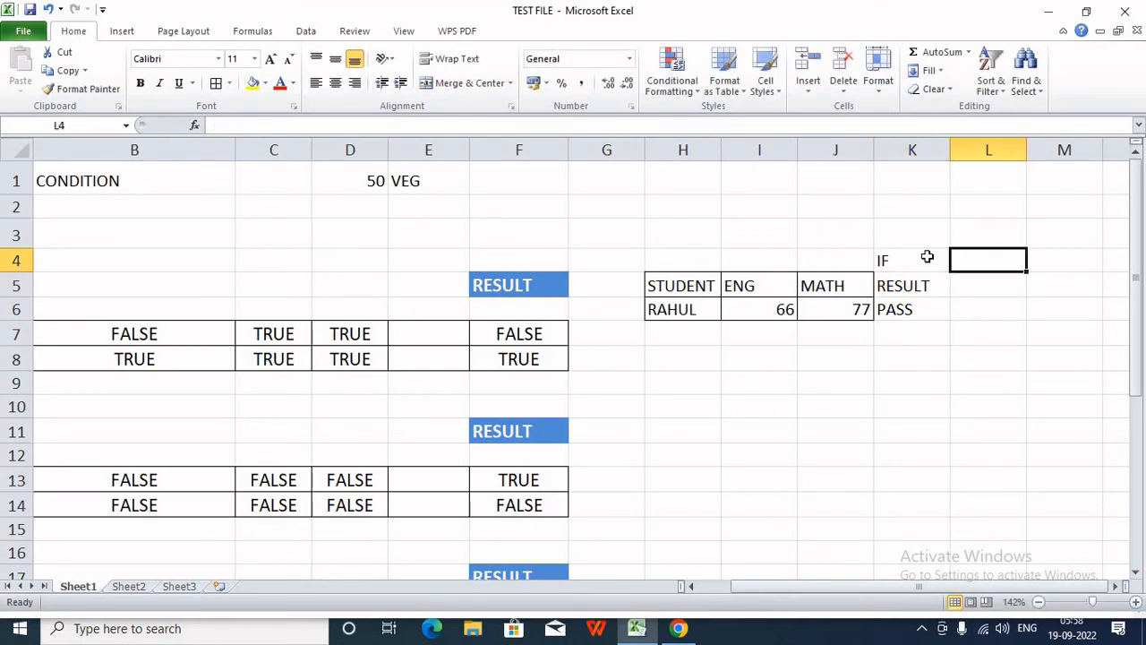
type("IF AND")
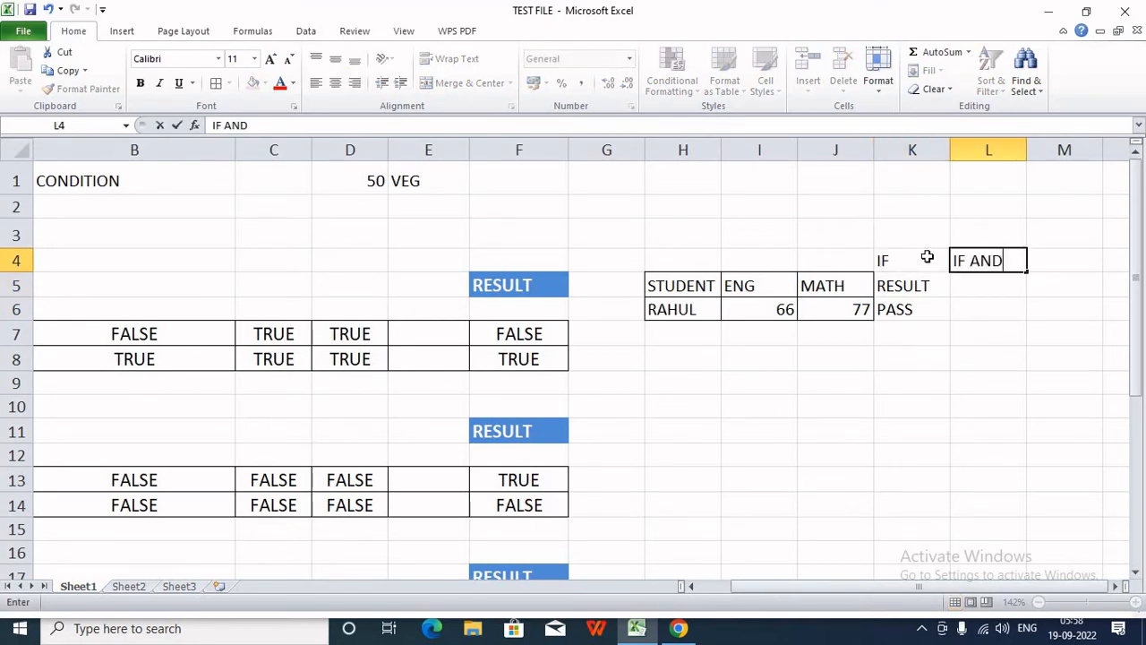
left_click(927, 257)
Begin an IF formula in L6 with the logical test AND(I6>50,J6>50) covering both marks.
key("Right")
key("Down")
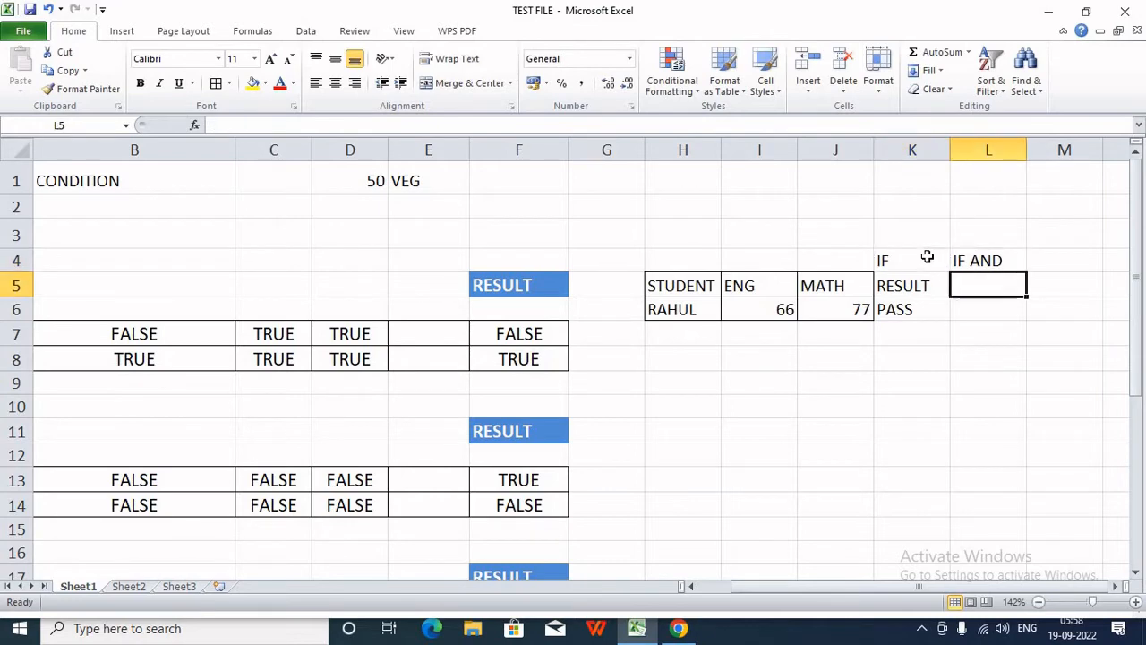
type("=i")
key("Escape")
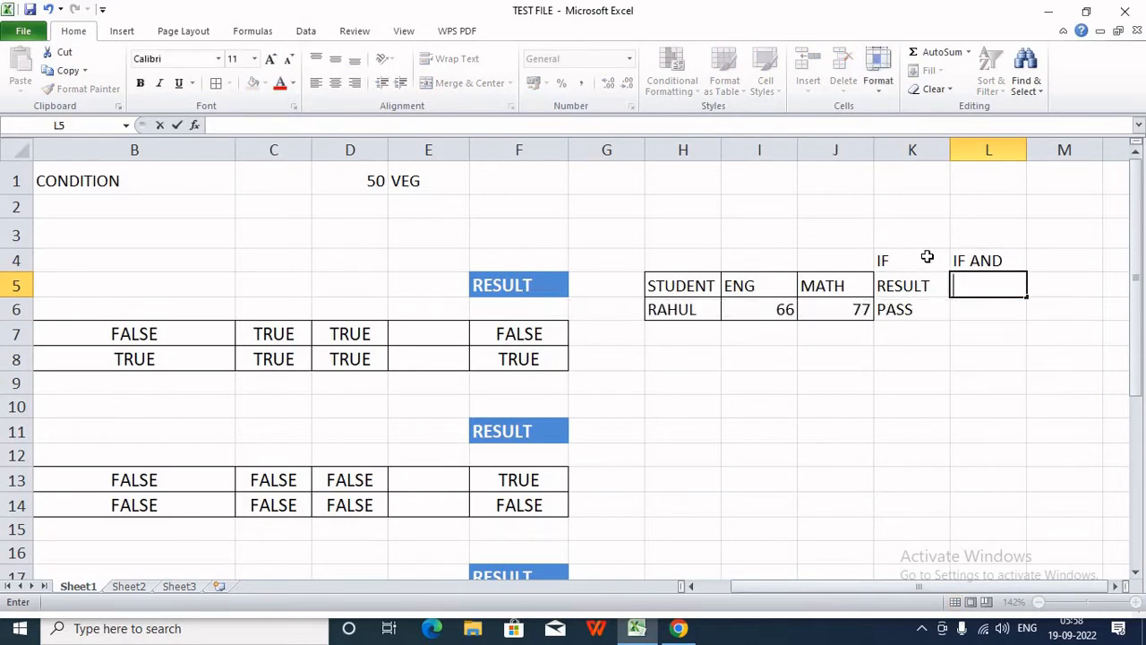
key("Down")
type("=IF")
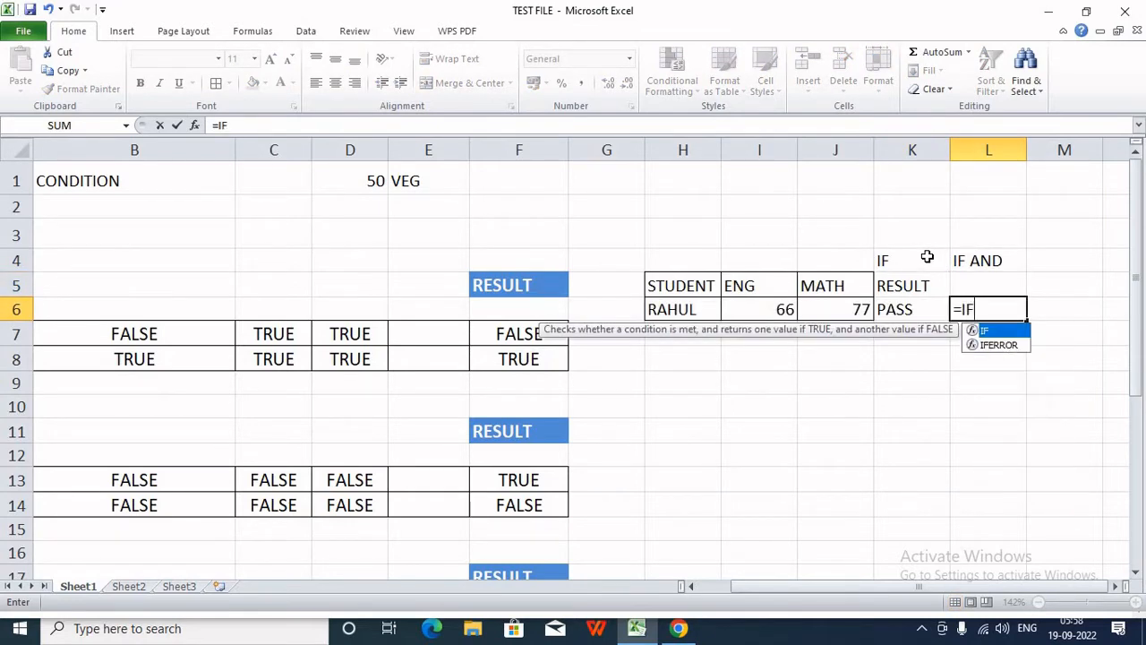
type("(AND")
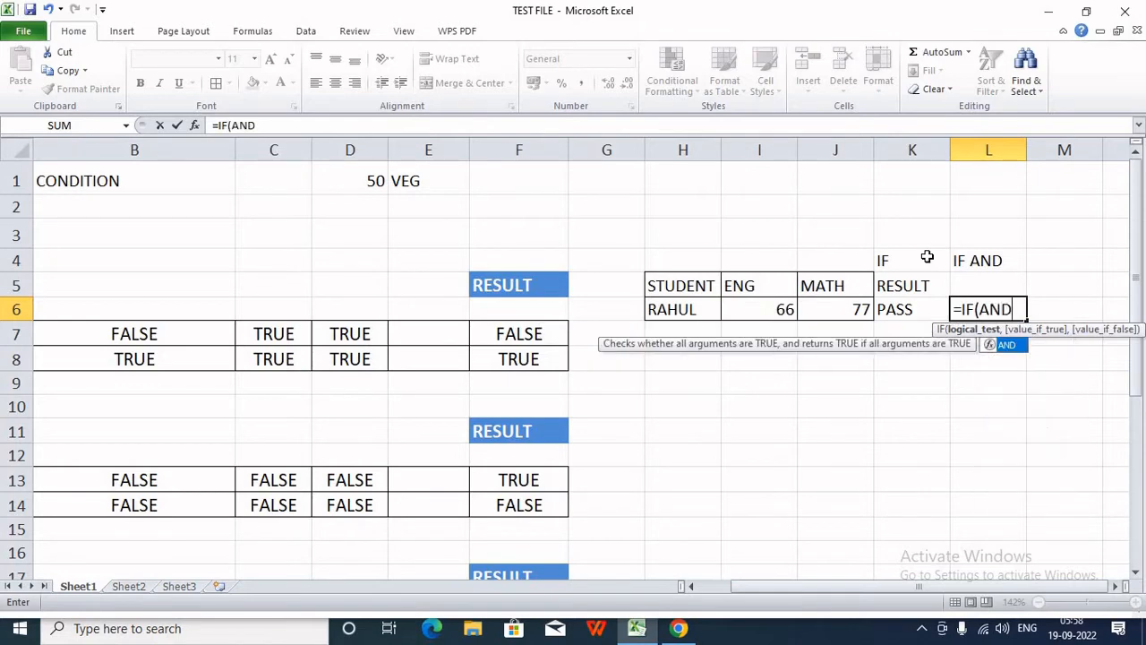
type("(")
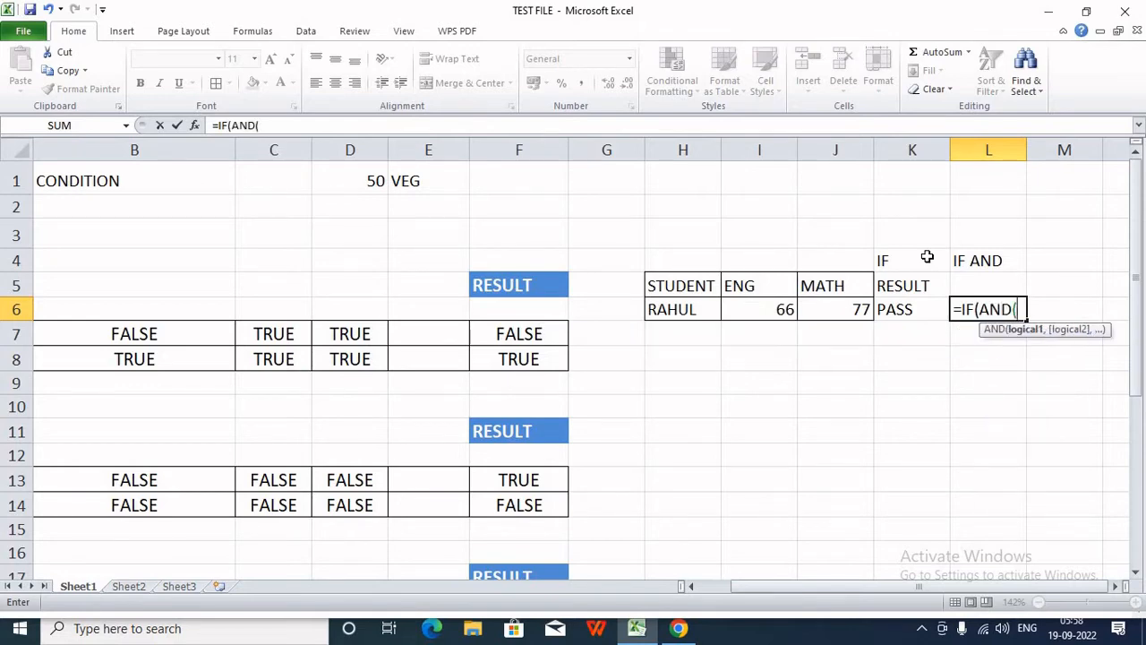
left_click(766, 320)
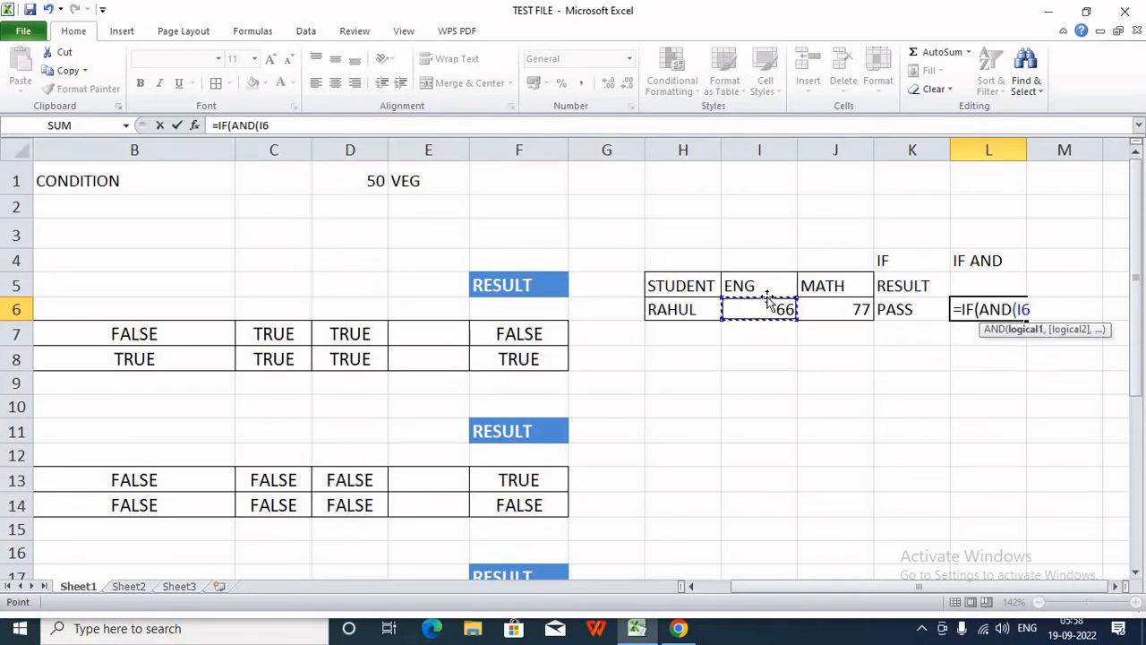
type(">50,")
left_click(814, 305)
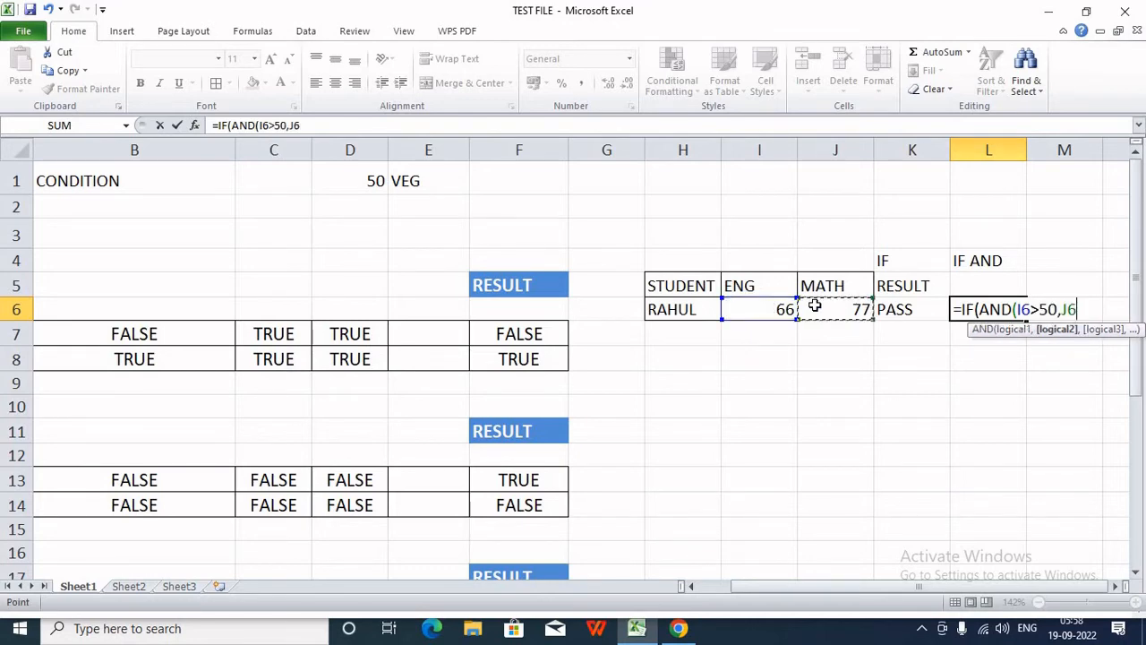
type(">50")
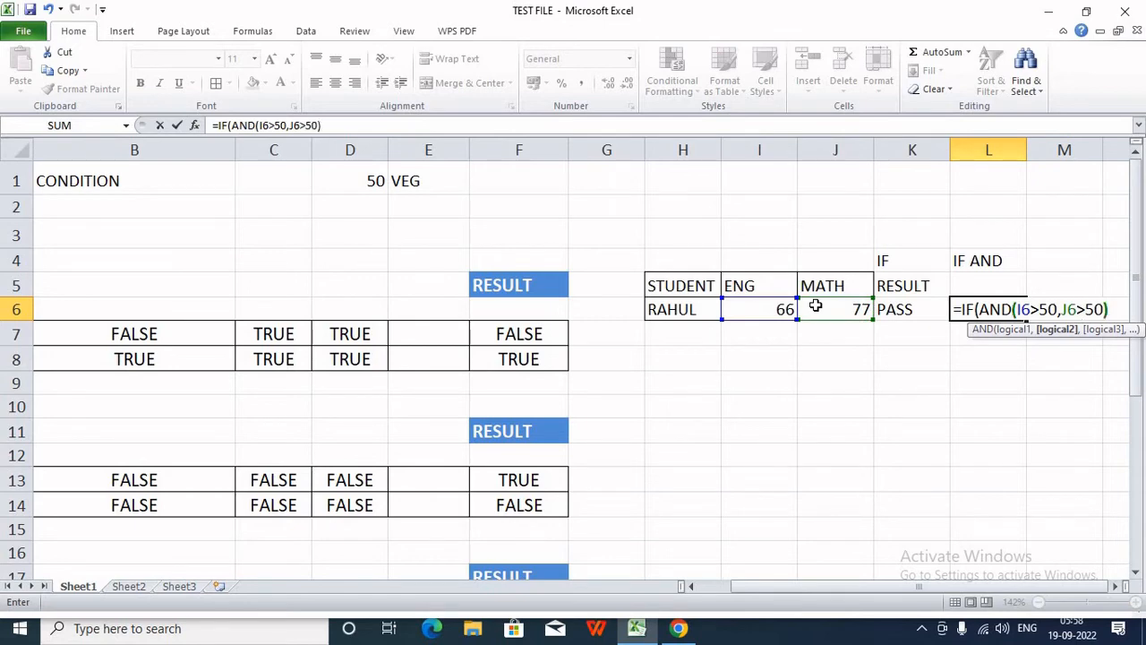
type("),")
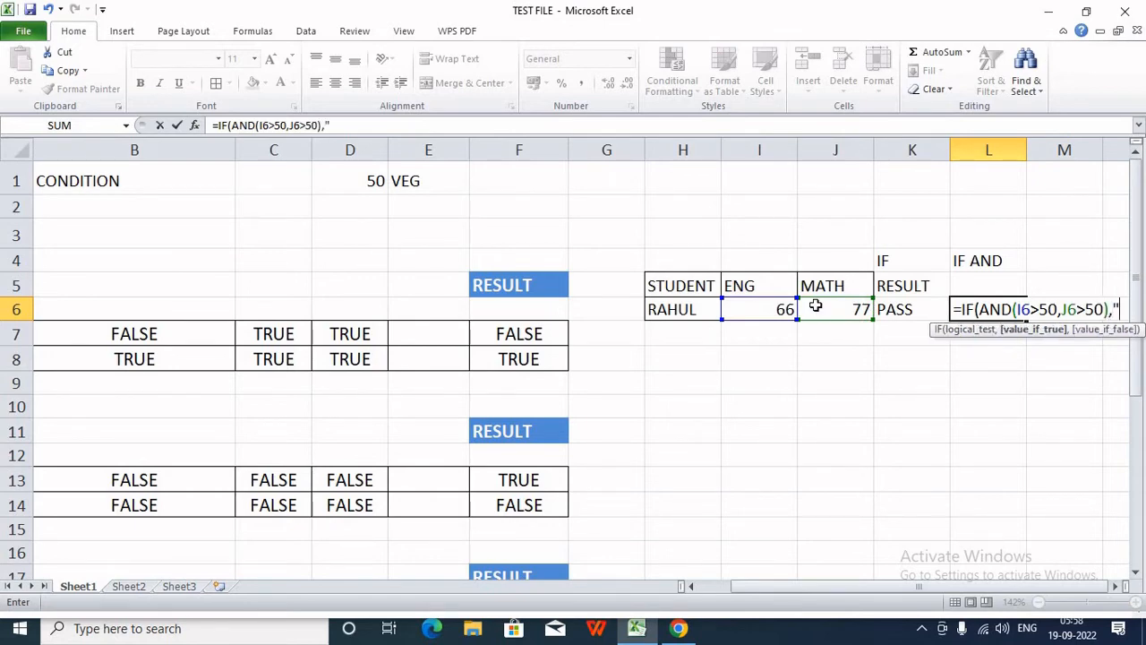
Complete the L6 formula with "PASS" as the true value and "FAIL" as the false value.
type("\"PASS\"")
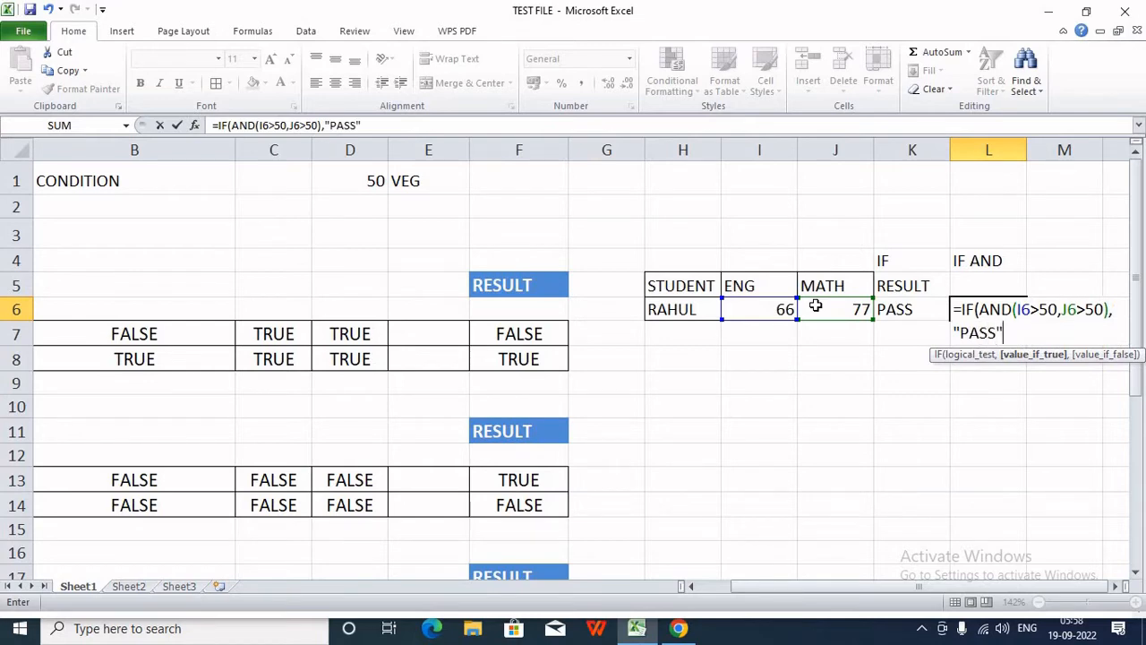
type(",")
type("\"FAI")
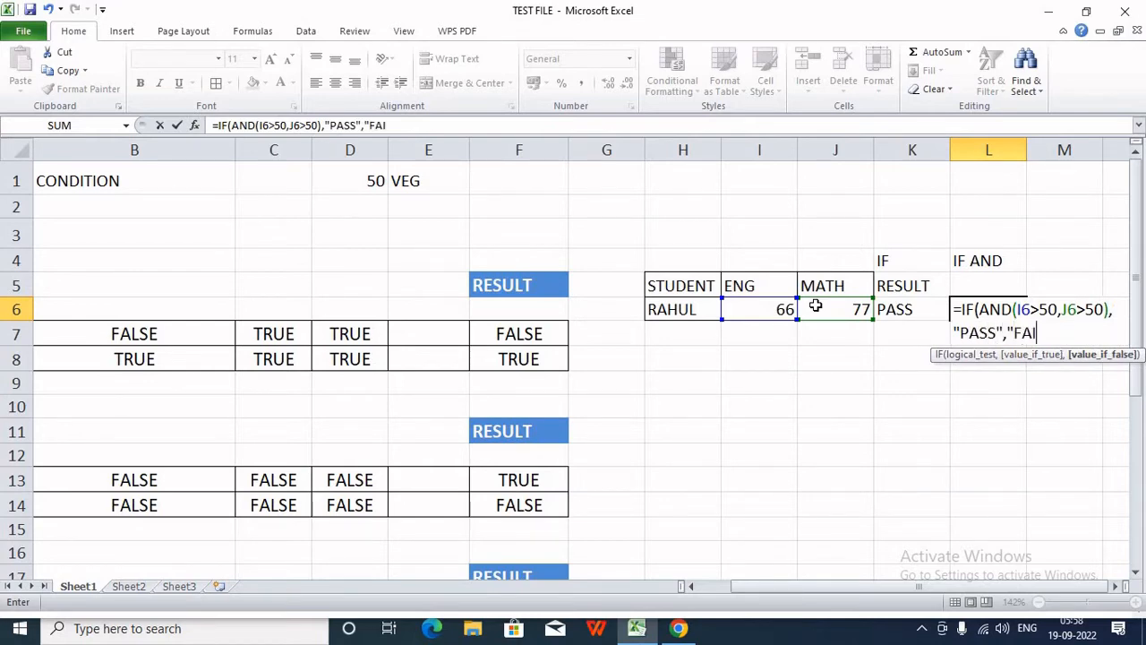
type("L\")")
key("Return")
key("Up")
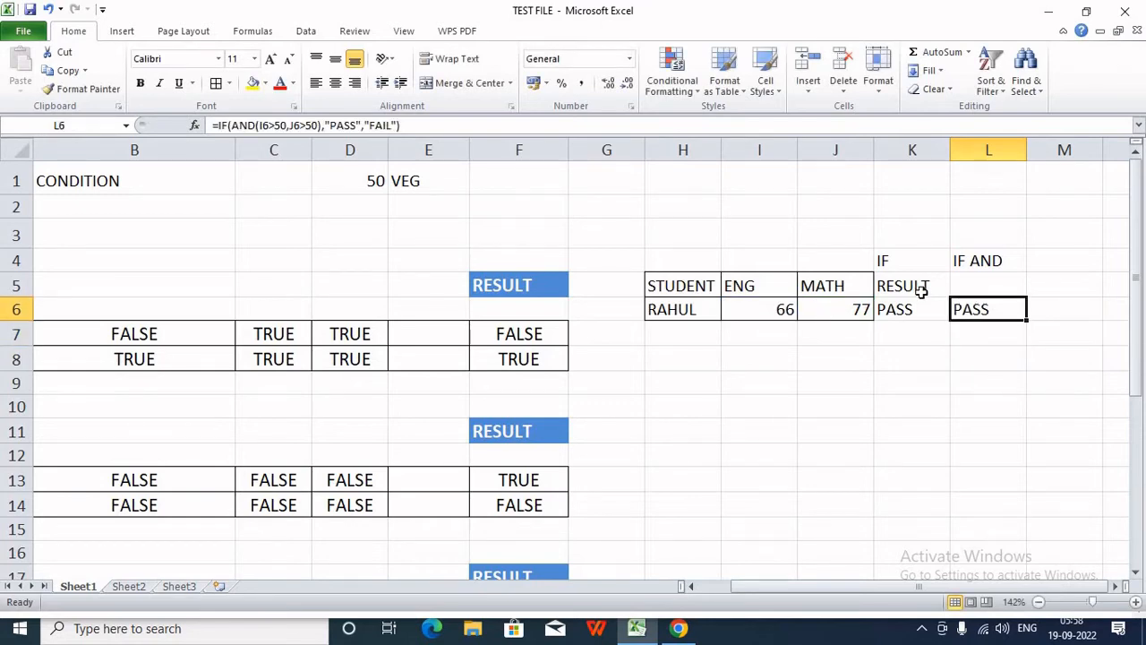
Open the IF AND formula in L6 to examine its cell references and arguments.
left_click(921, 290)
left_click(976, 303)
left_click(979, 282)
left_click(967, 320)
double_click(973, 311)
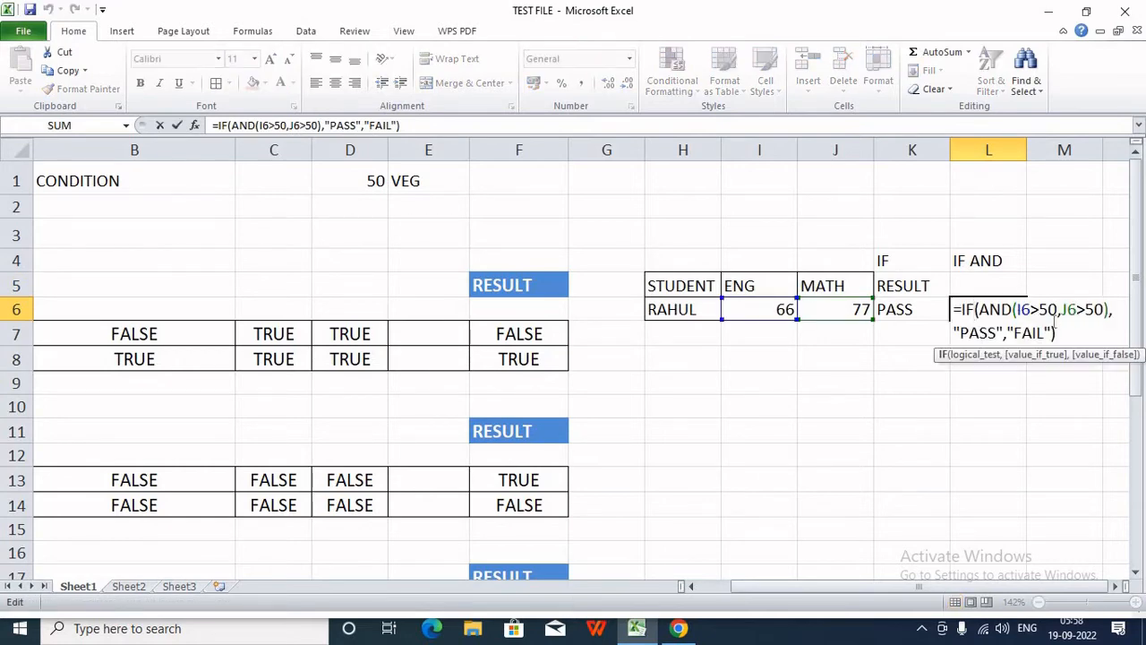
Review the second condition of the AND test in L6's formula and close the formula.
left_click(1103, 311)
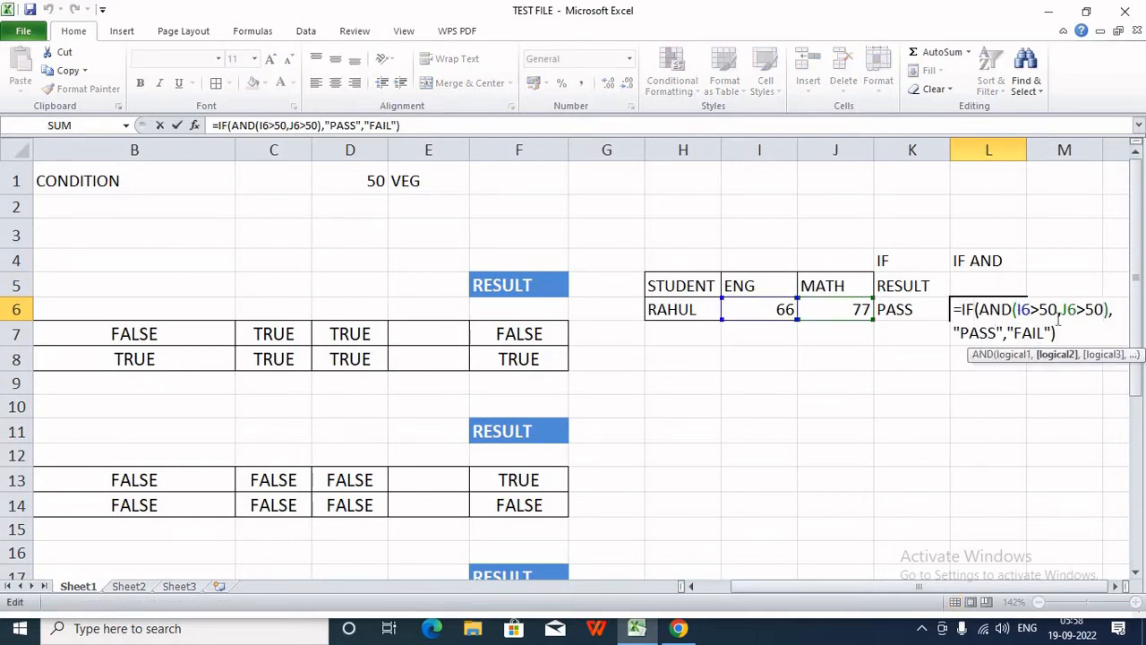
key("Return")
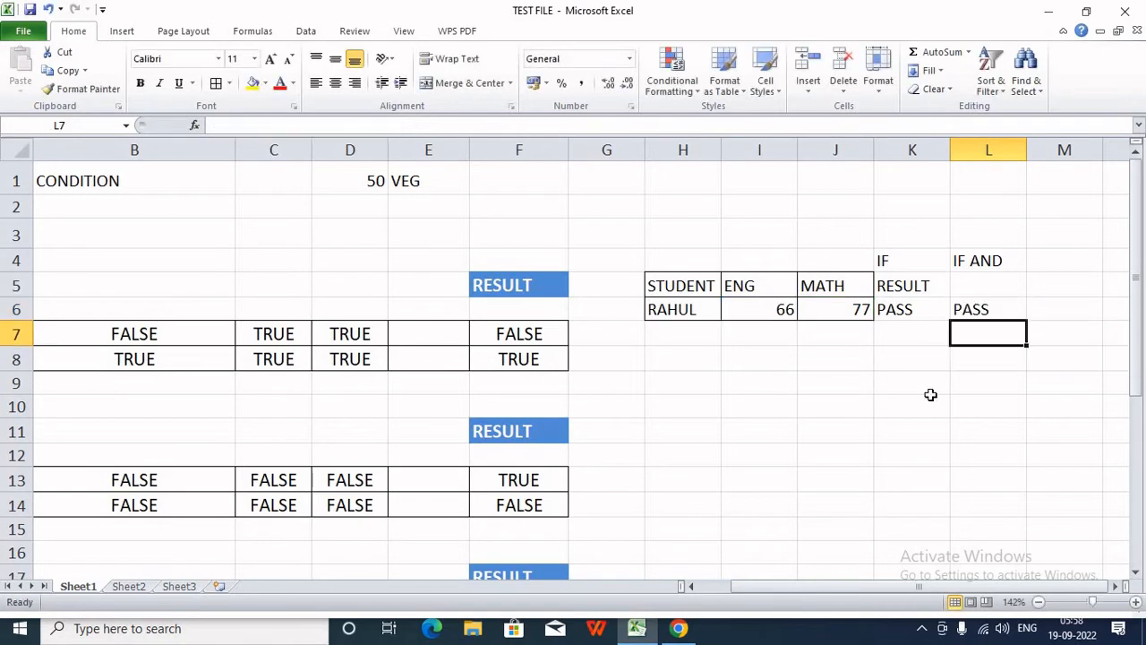
left_click(760, 404)
scroll(544, 429, "down", 1)
scroll(529, 417, "up", 1)
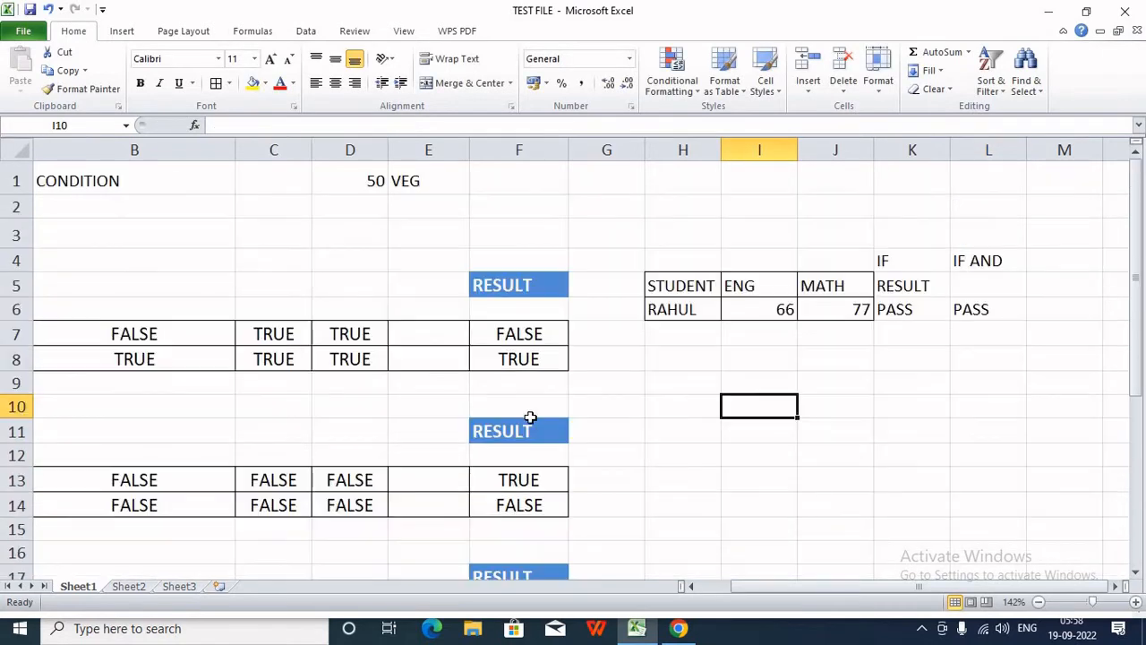
Copy the student marks table with its results from H5:L6 to the range starting at H13.
left_click_drag(662, 288, 961, 307)
key("ctrl+c")
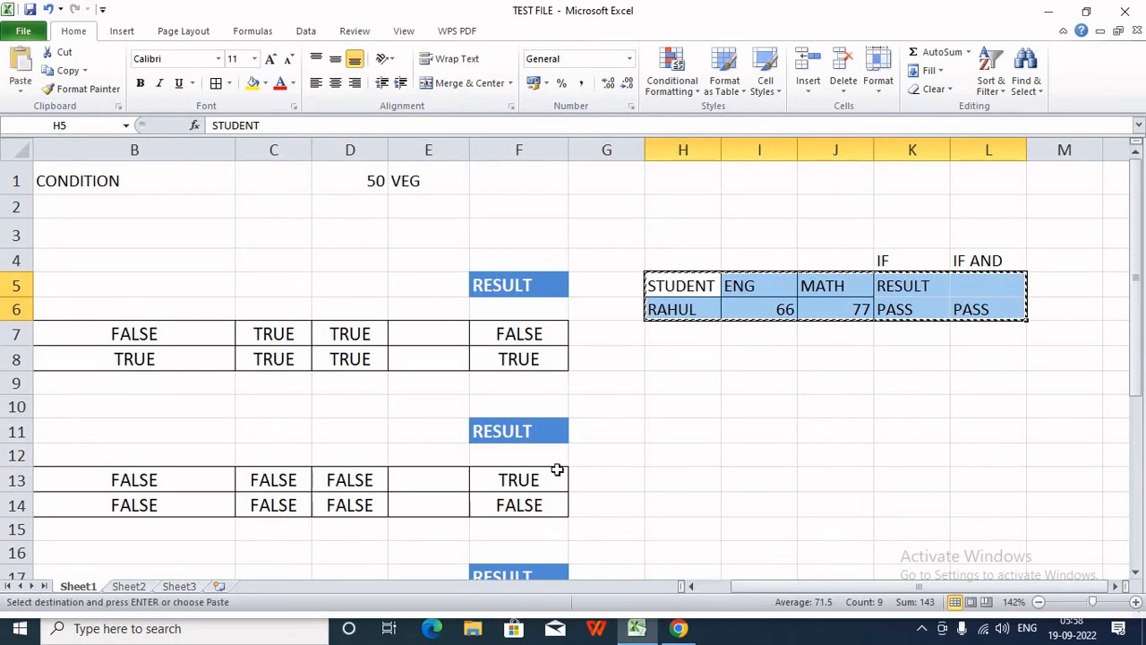
left_click(667, 480)
key("ctrl+v")
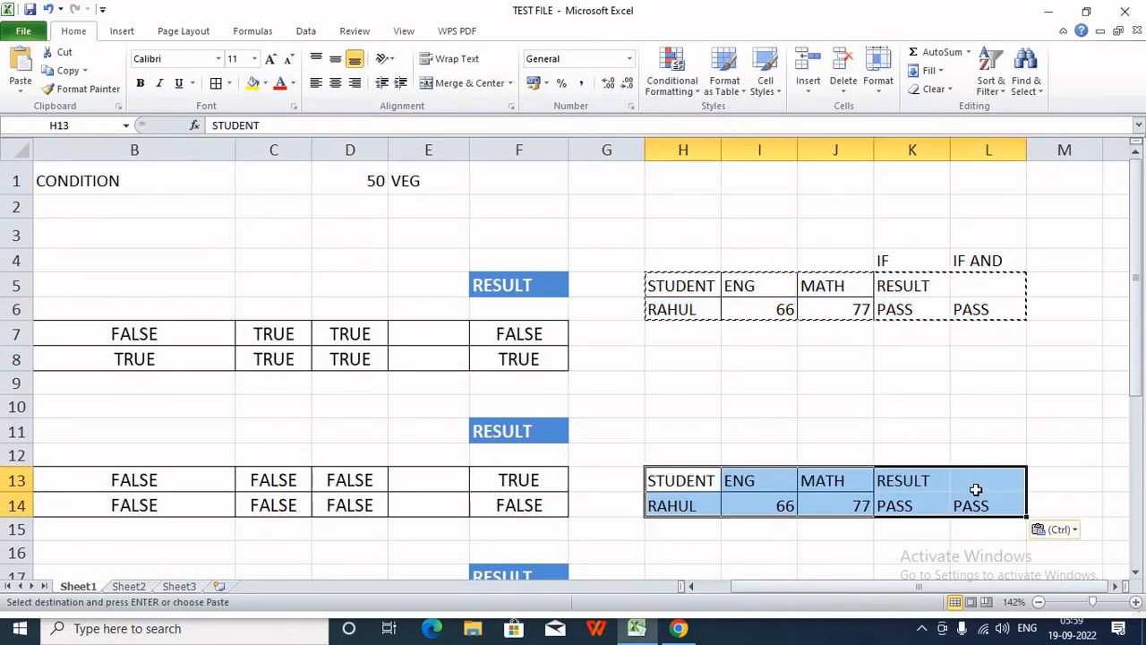
Label the last result column of the copied table with IF OR in L12.
left_click(967, 502)
left_click(981, 479)
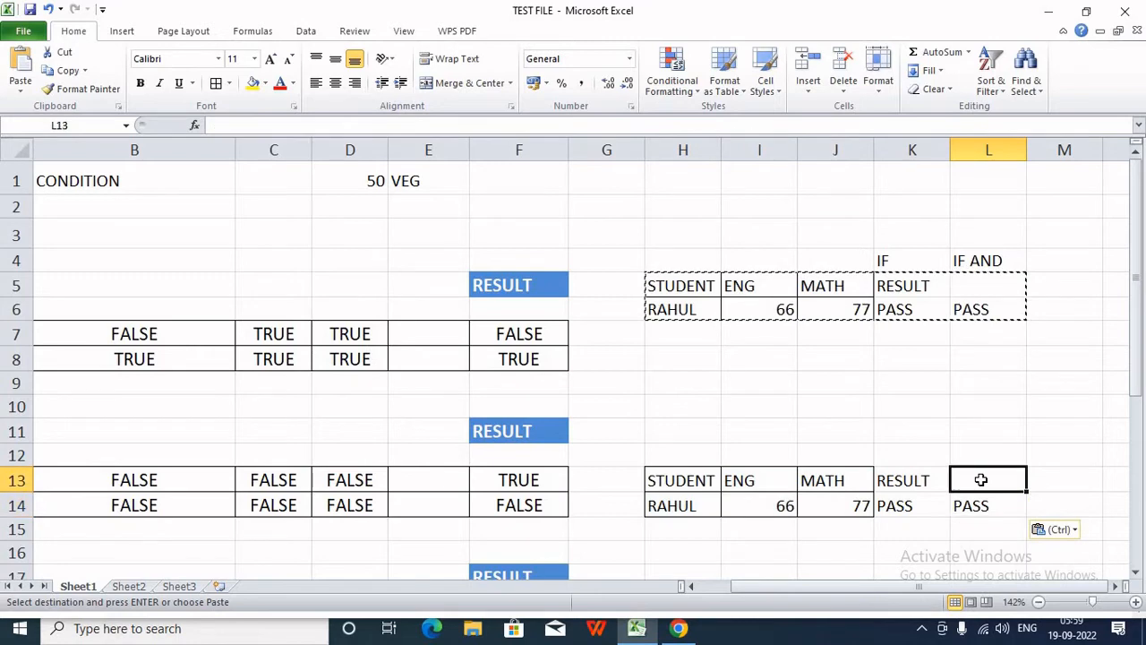
left_click(983, 450)
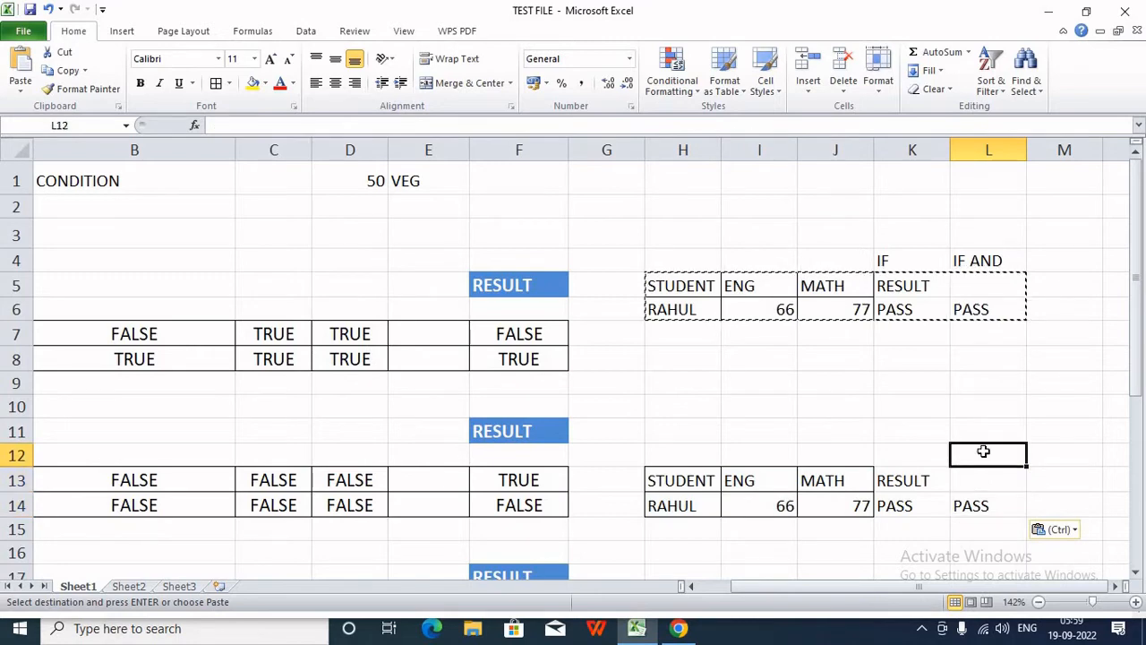
type("OR O")
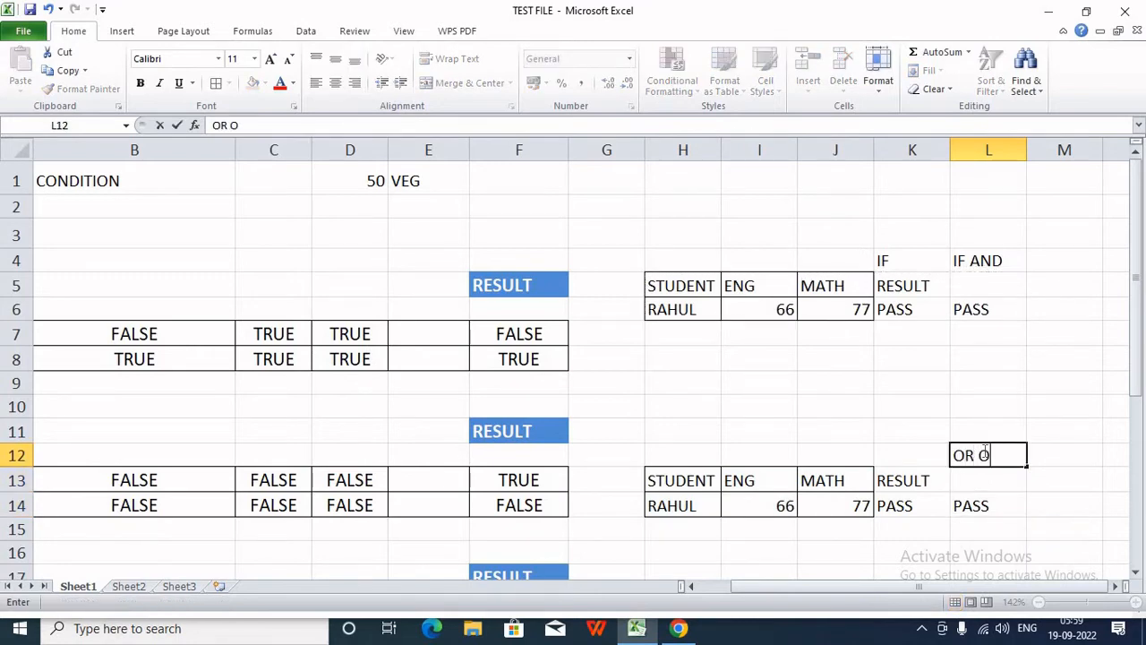
key("BackSpace")
key("BackSpace")
key("BackSpace")
key("BackSpace")
type("IF OR")
key("Return")
Replace the formula in L14 with an IF formula starting with the logical test OR(I14>50,J14>50).
key("Down")
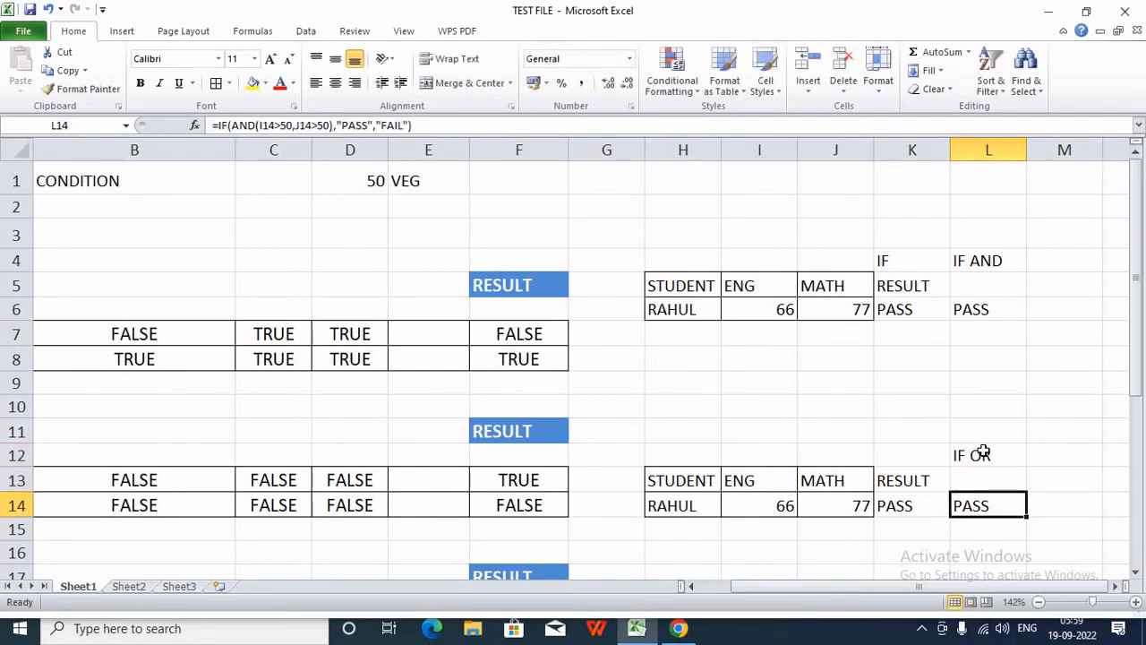
type("=")
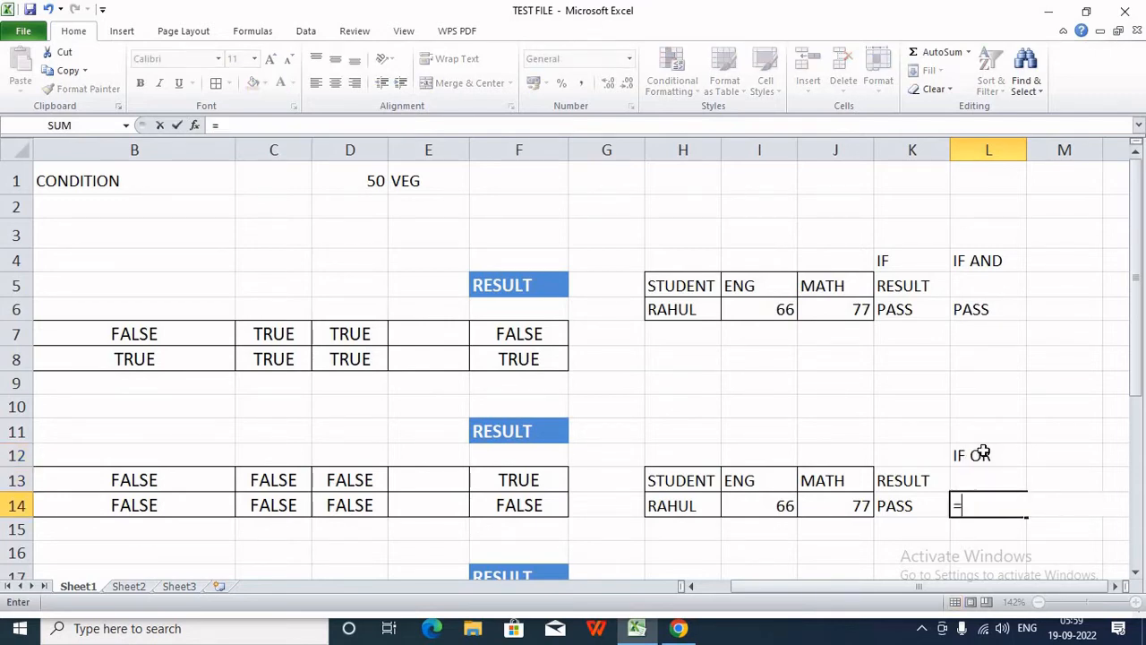
type("IF")
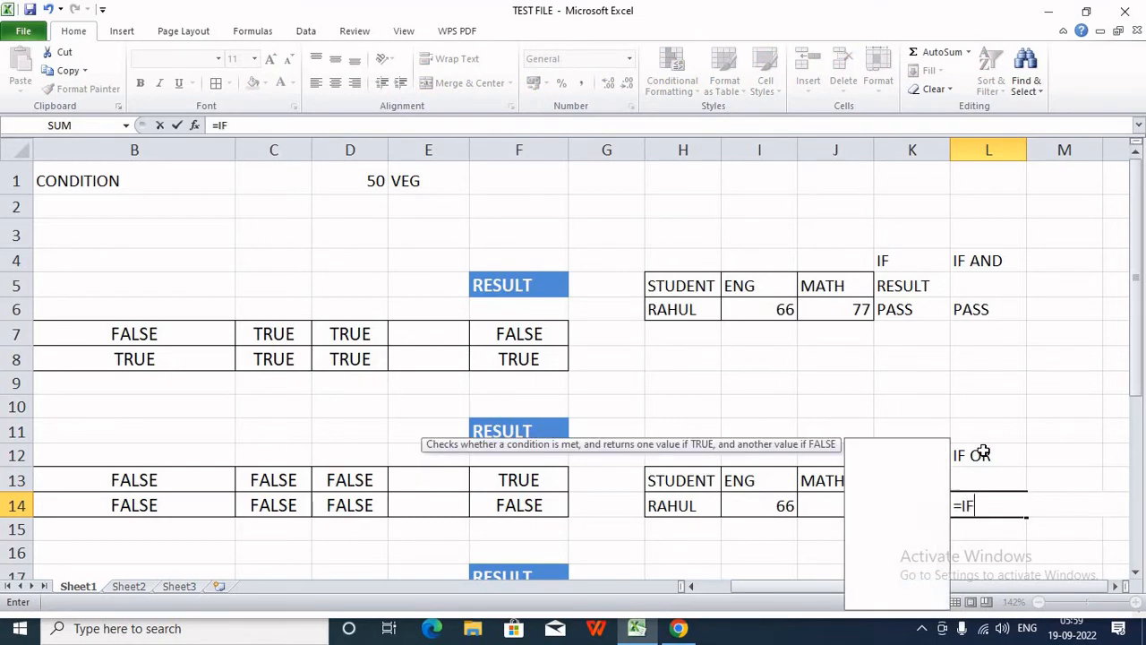
type("(OR")
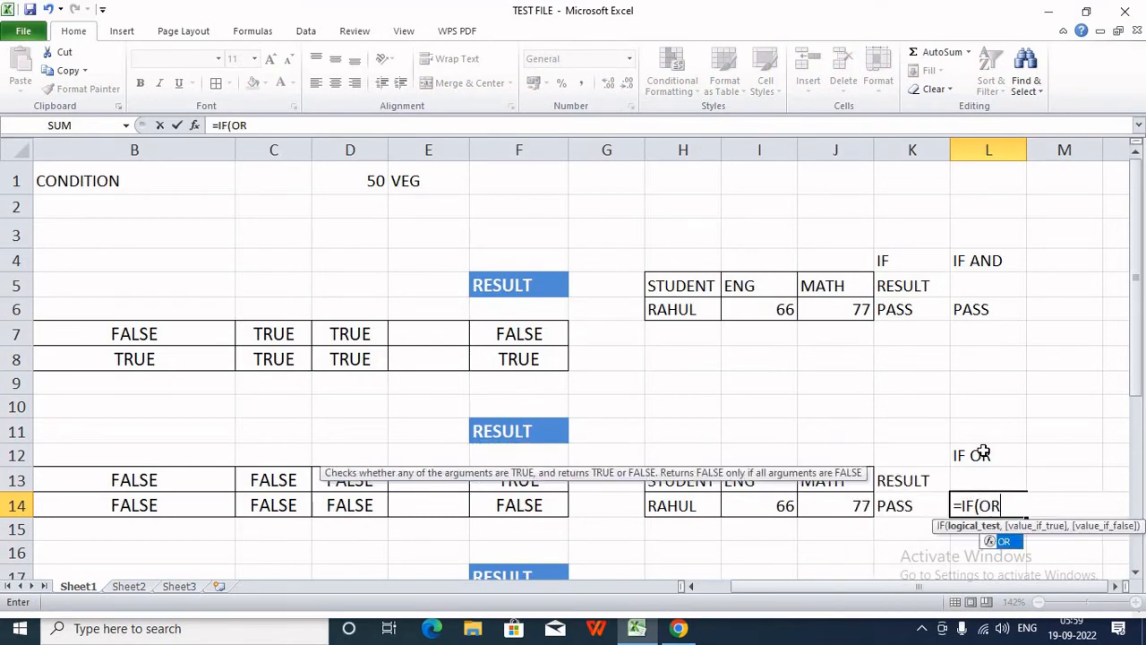
type("(")
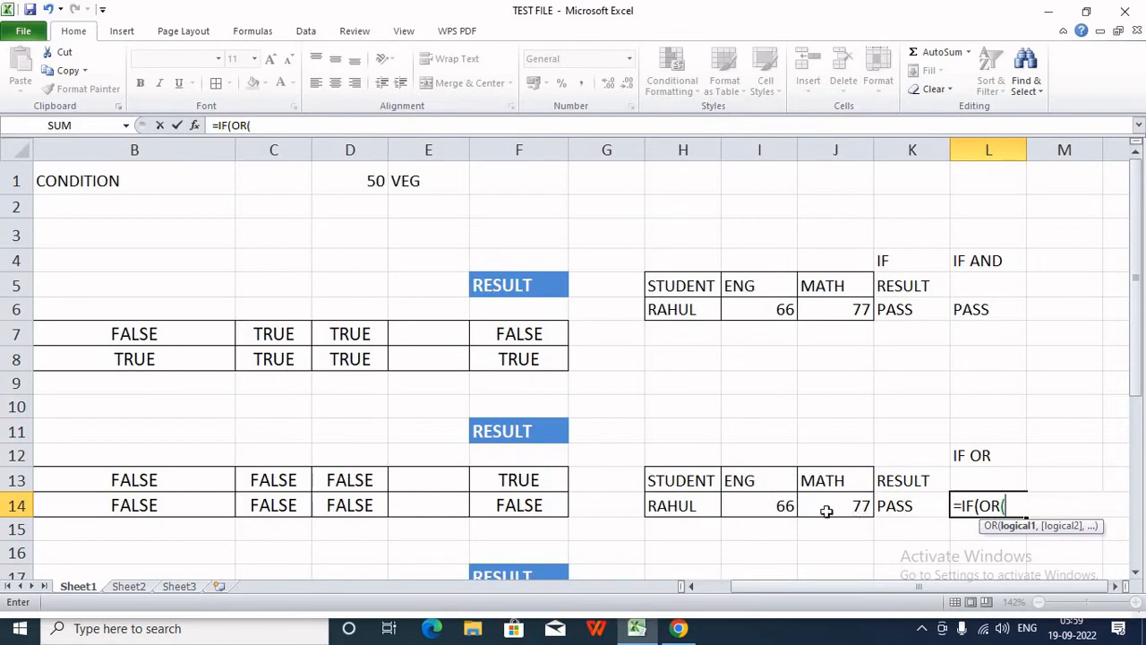
left_click(784, 508)
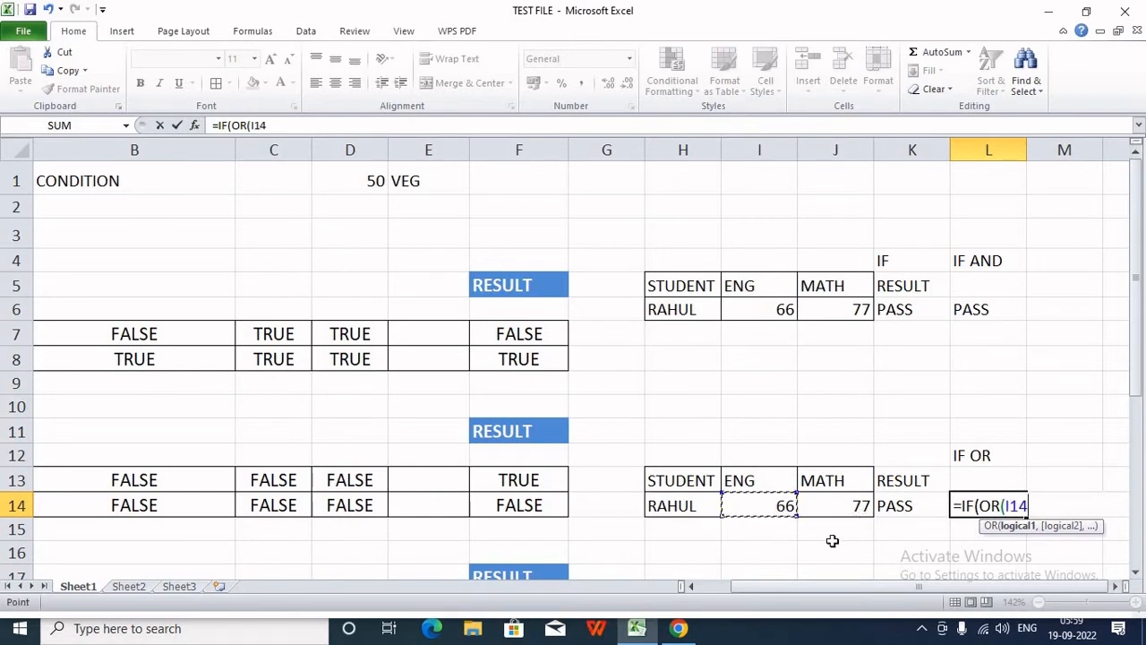
type(">50,")
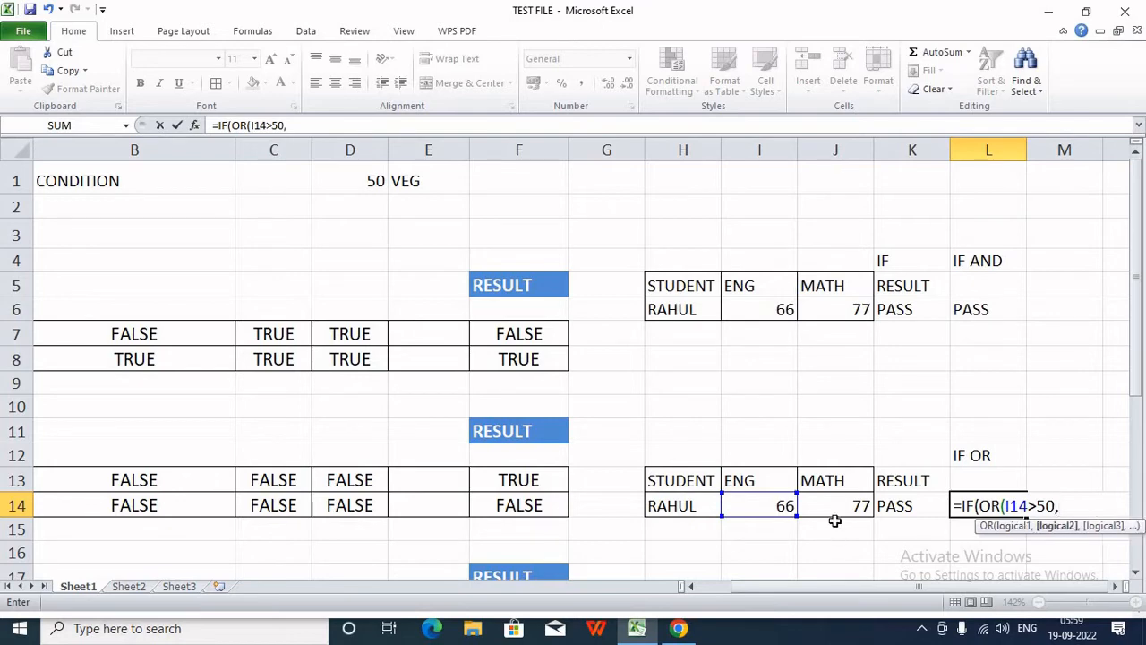
left_click(842, 506)
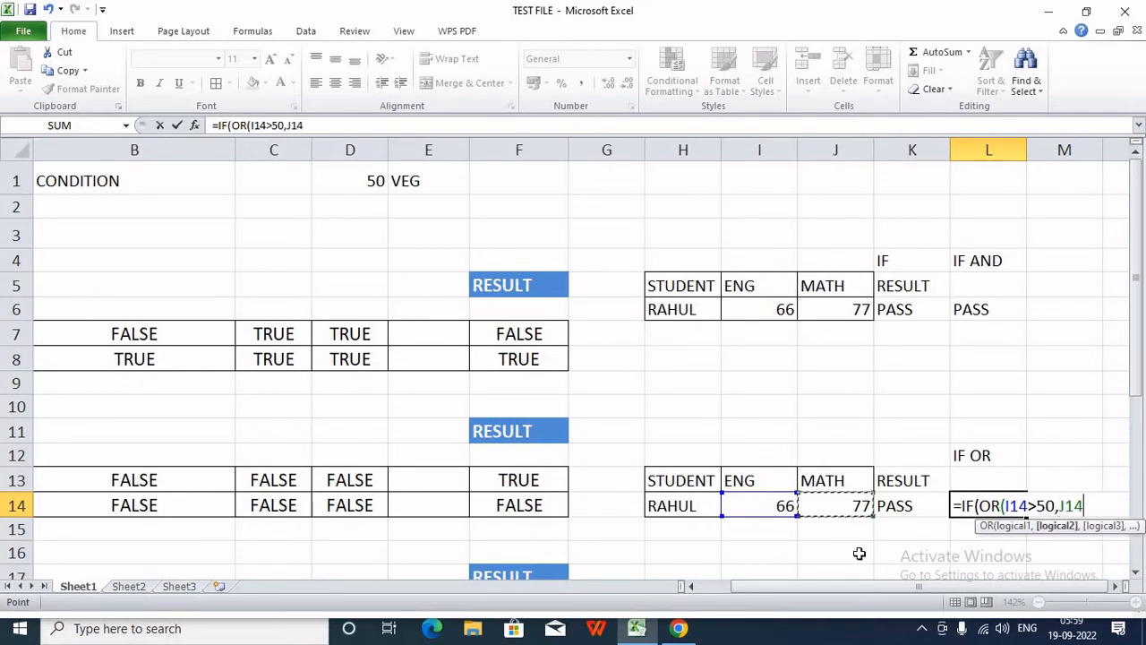
type(">50),\"")
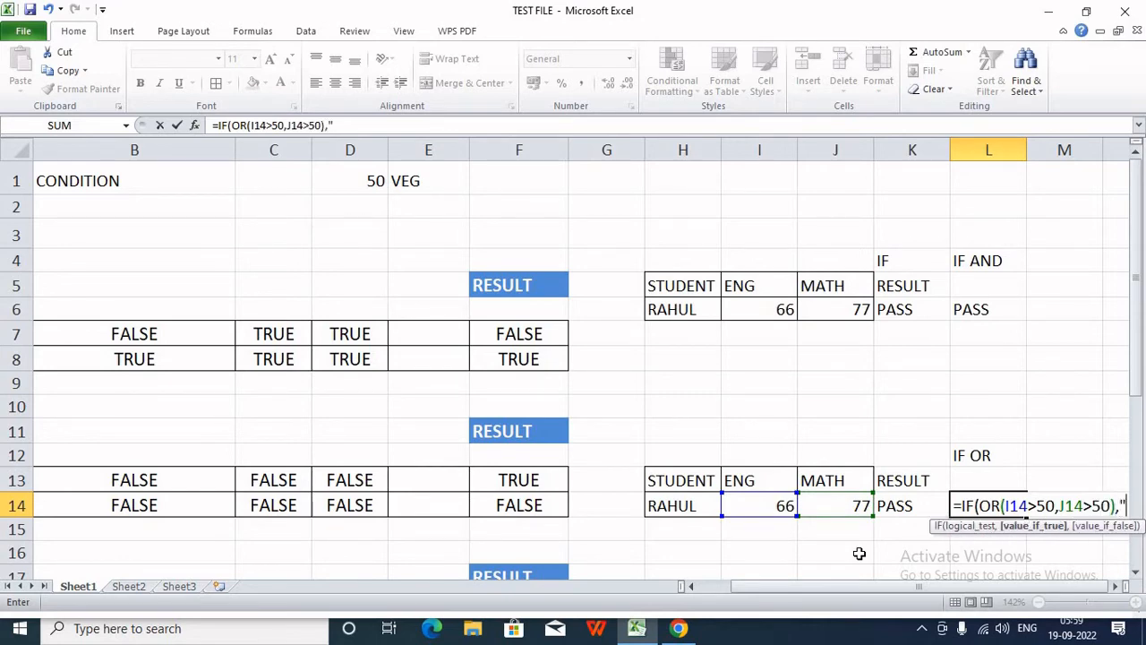
Complete the L14 formula with "PASS" as the true value and "FAIL" as the false value.
type("PASS\",")
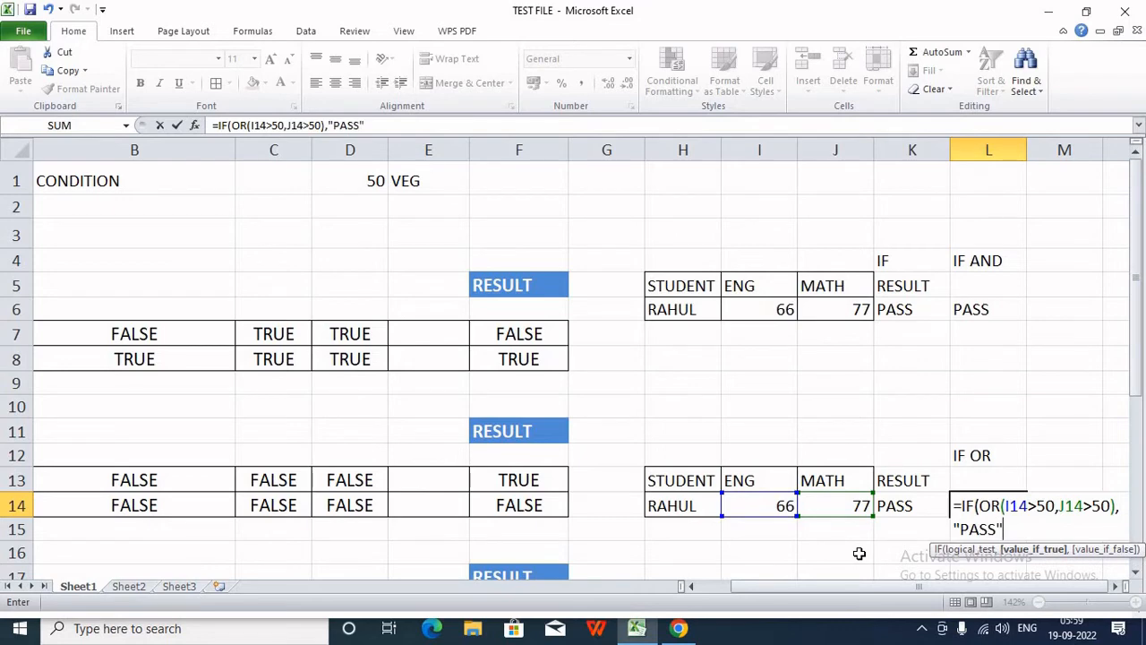
type("\"FIAL")
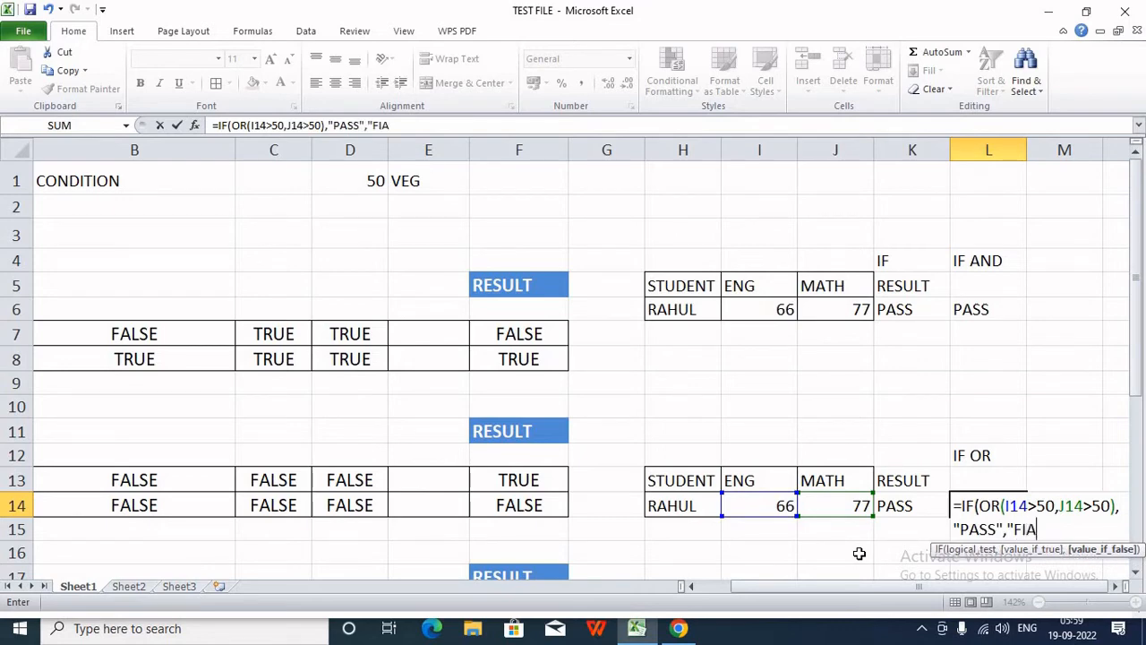
key("BackSpace")
key("BackSpace")
type("AIL")
key("Return")
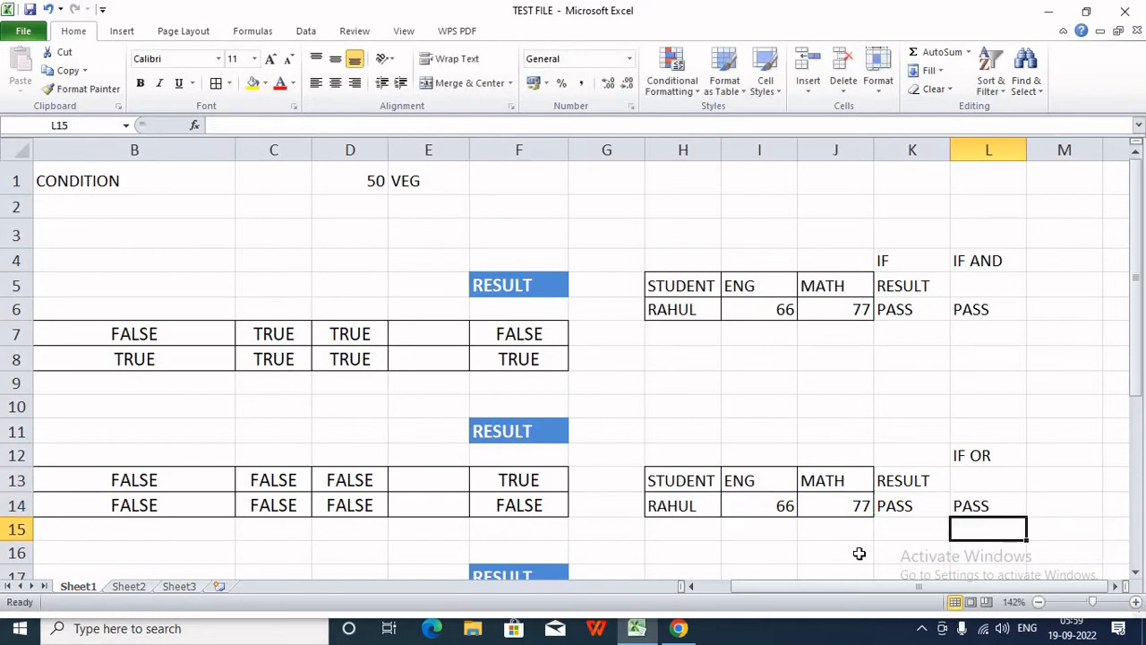
Set the MATH mark in J14 to 45 and check the IF OR result in L14.
left_click(851, 508)
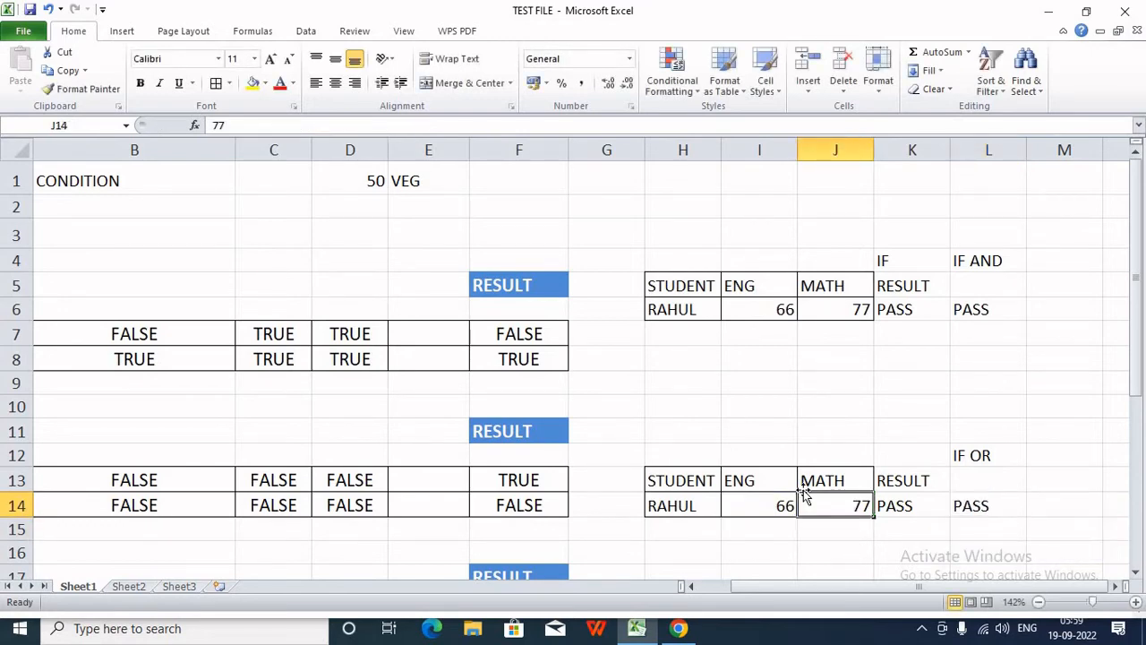
type("45")
left_click(949, 545)
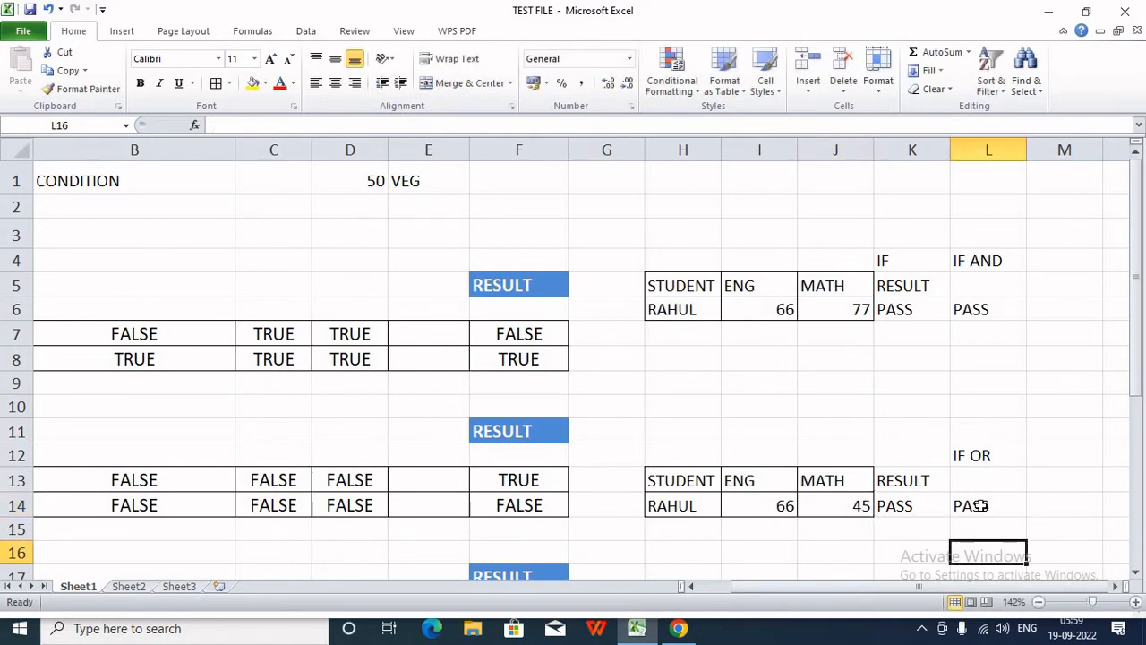
left_click(979, 504)
Set the MATH mark in J6 to 45 and check the IF AND result in L6.
left_click(847, 315)
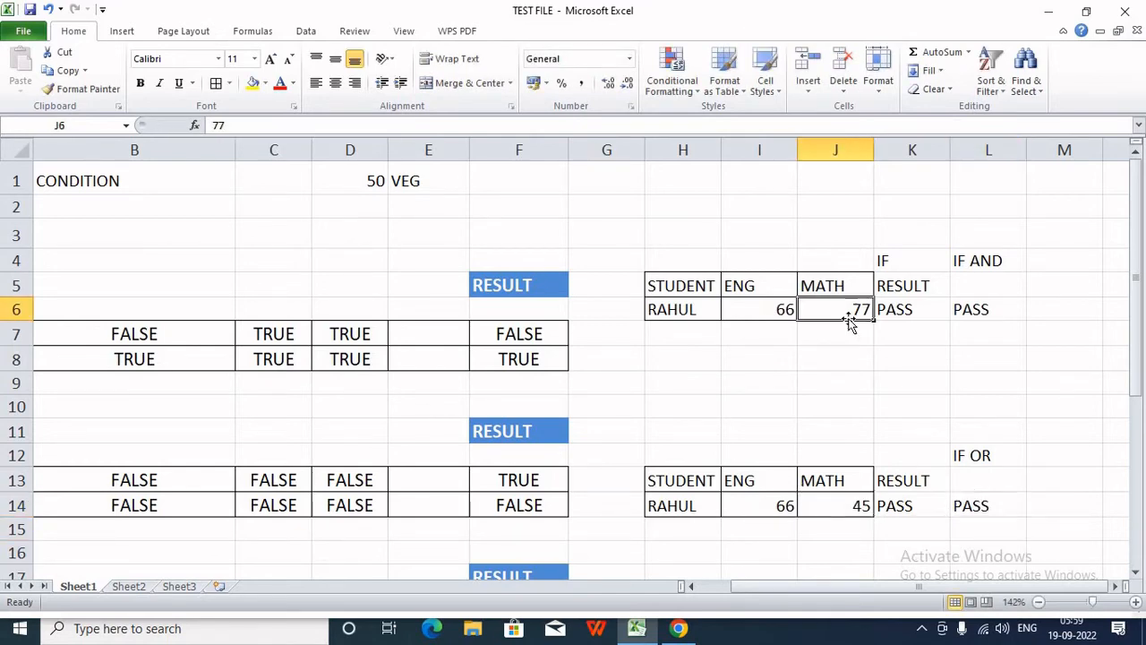
type("45")
left_click(832, 382)
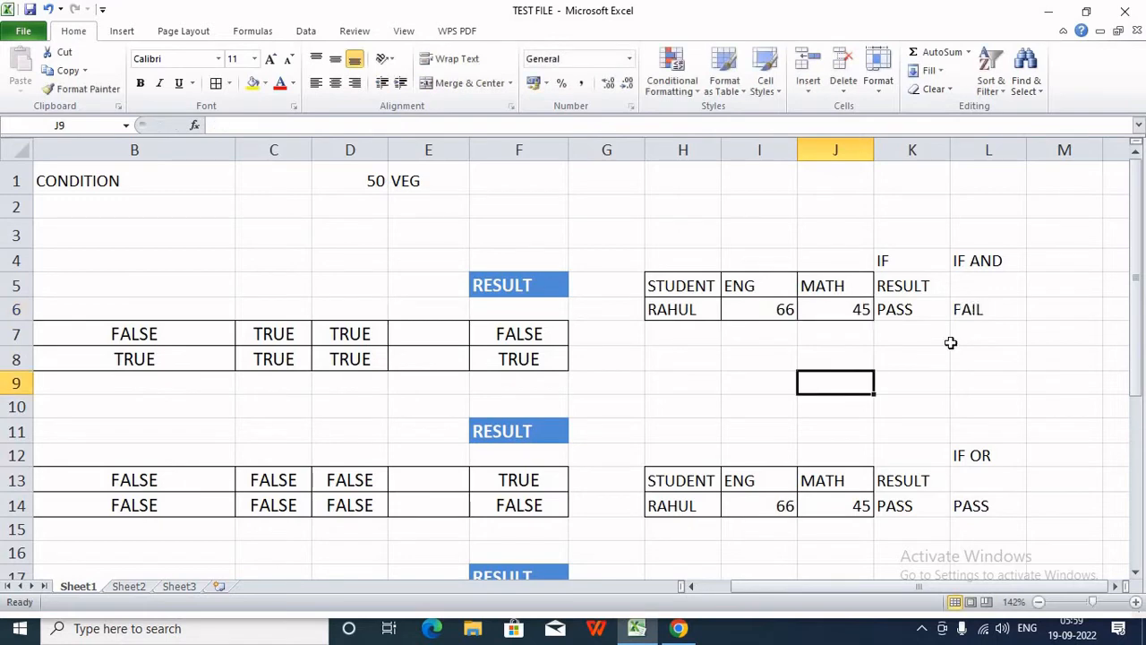
left_click(980, 314)
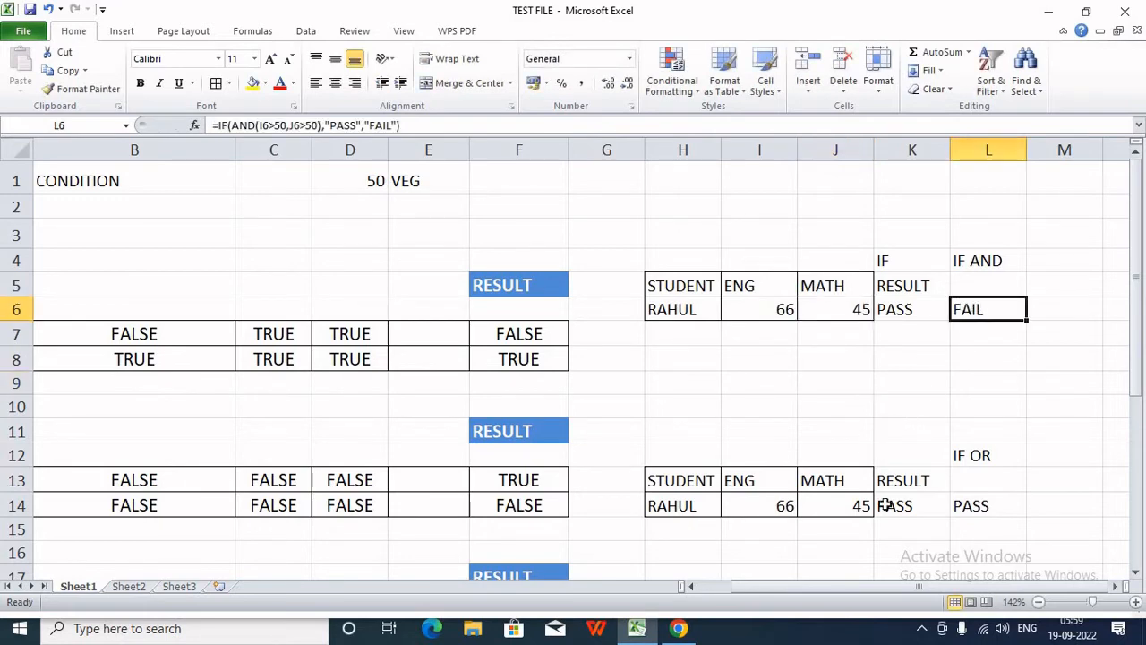
Compare the marks in I14:J14 with the TRUE/FALSE table and the IF and IF AND results in row 6.
left_click_drag(784, 507, 802, 506)
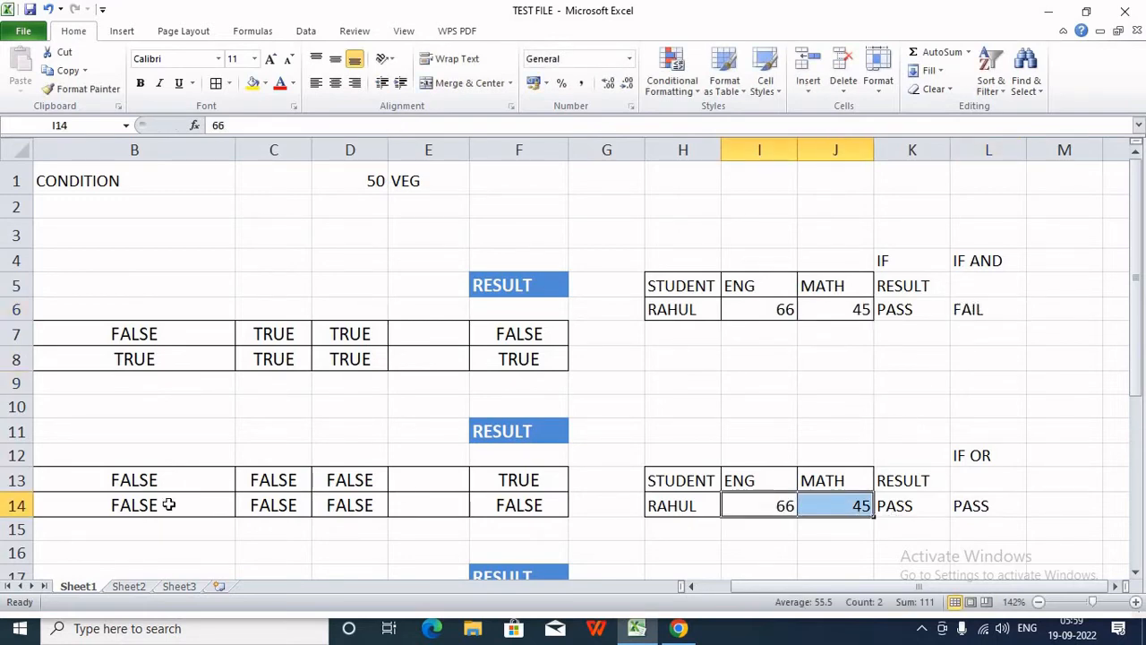
left_click(73, 509)
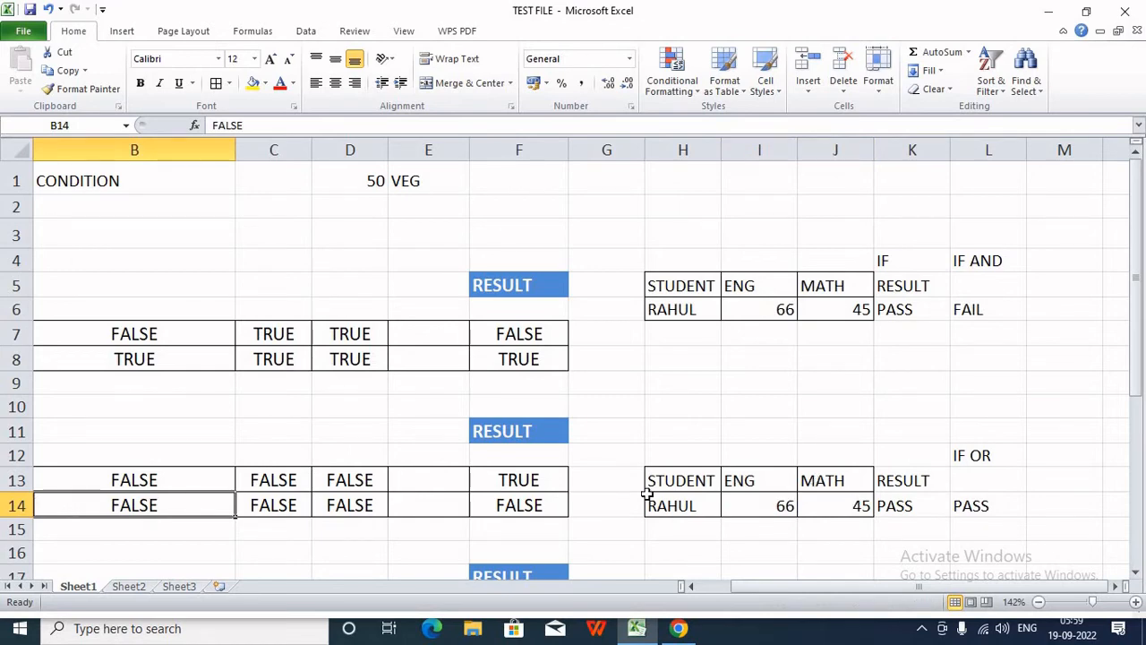
left_click(350, 480)
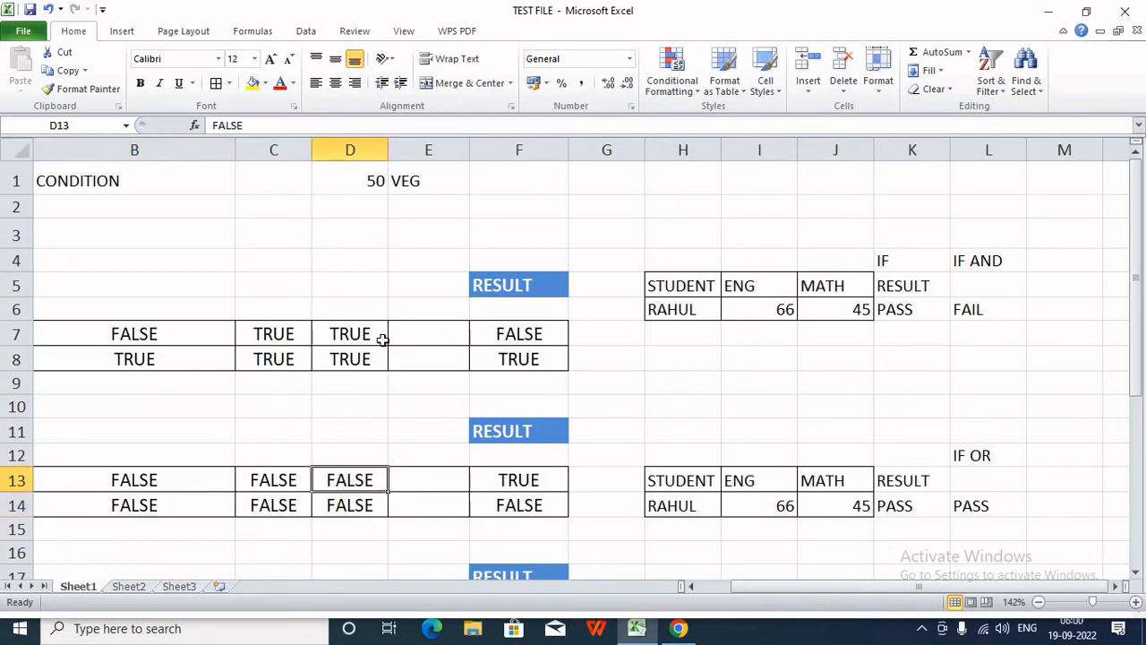
left_click_drag(906, 314, 1045, 320)
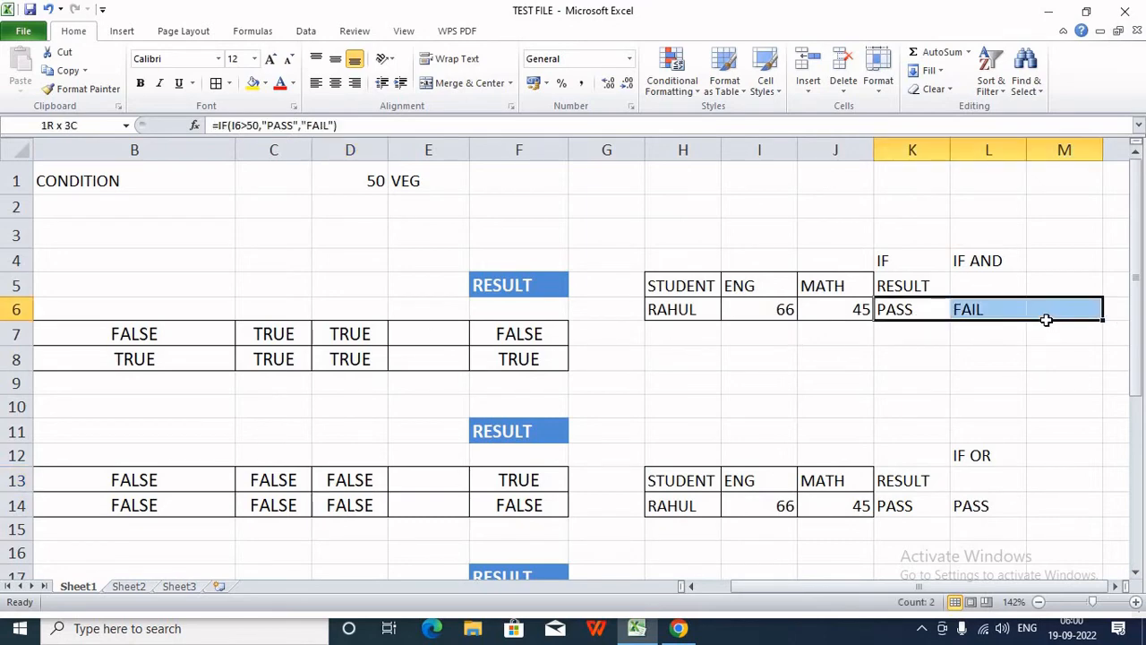
Copy the IF OR marks table from H13:L14 to the range starting at H19.
scroll(999, 401, "down", 1)
scroll(999, 401, "down", 1)
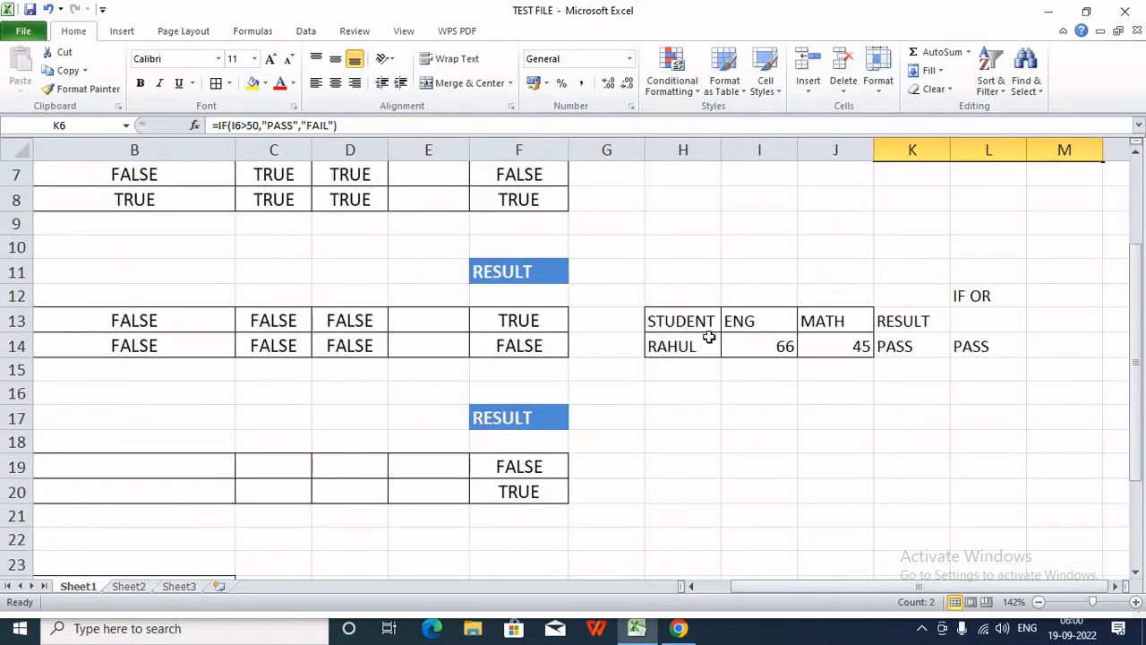
left_click_drag(708, 332, 985, 344)
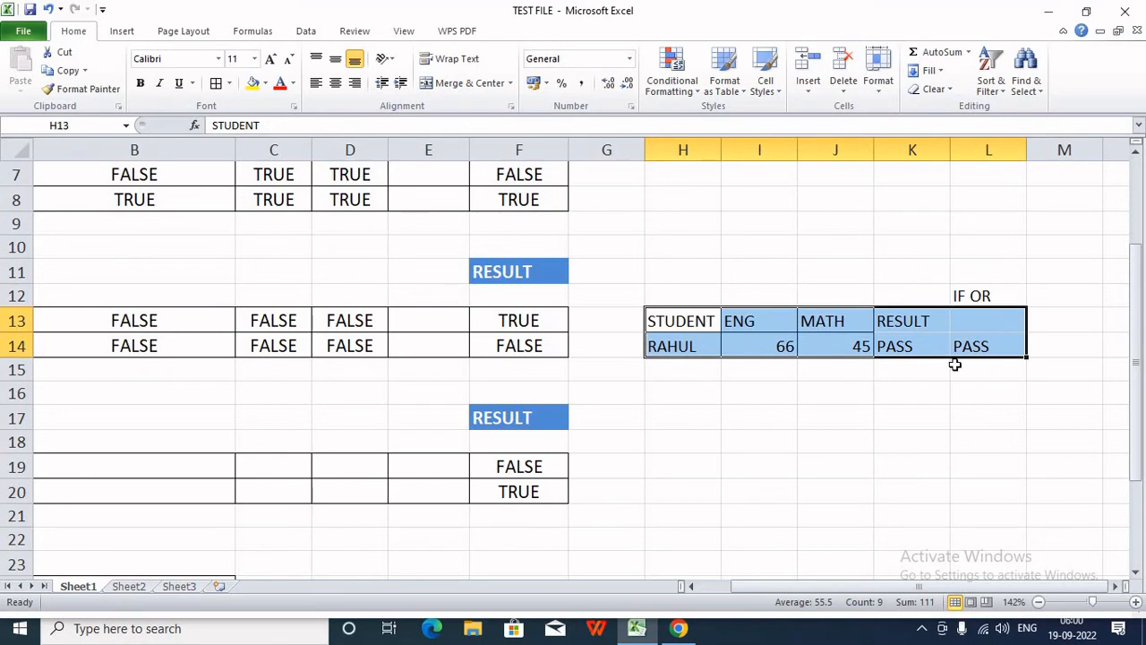
key("ctrl+c")
left_click(680, 465)
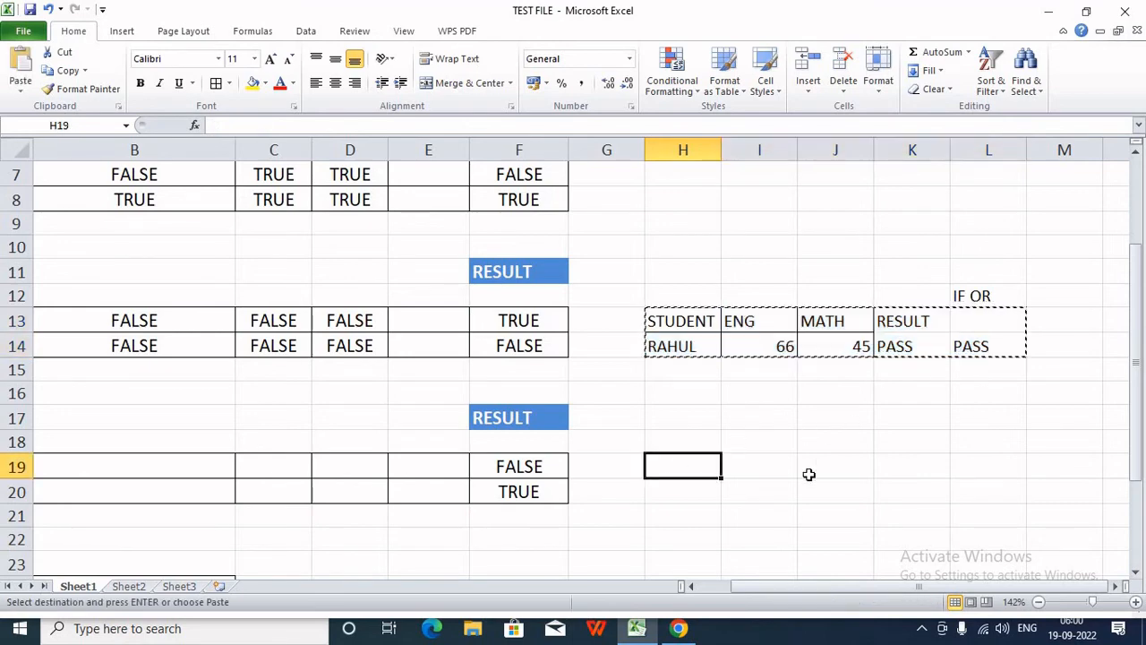
key("ctrl+v")
Replace the formula in L20 of the copied table with an IF formula whose logical test is NOT(I20>50).
left_click(690, 493)
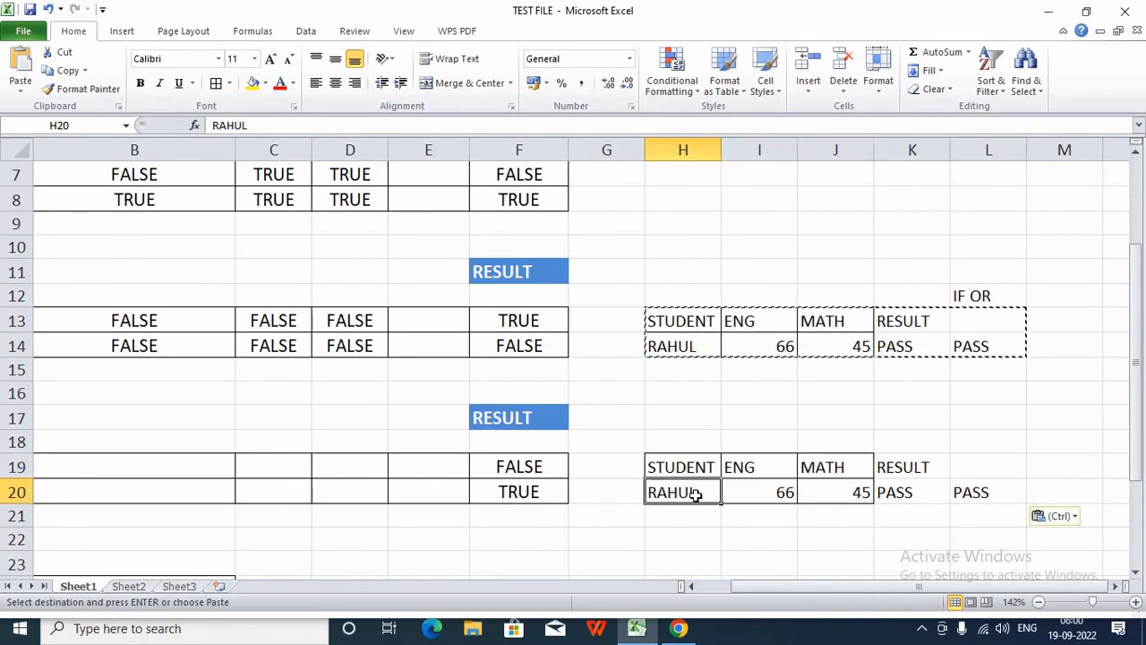
left_click(785, 488)
left_click(903, 488)
left_click(980, 497)
key("Escape")
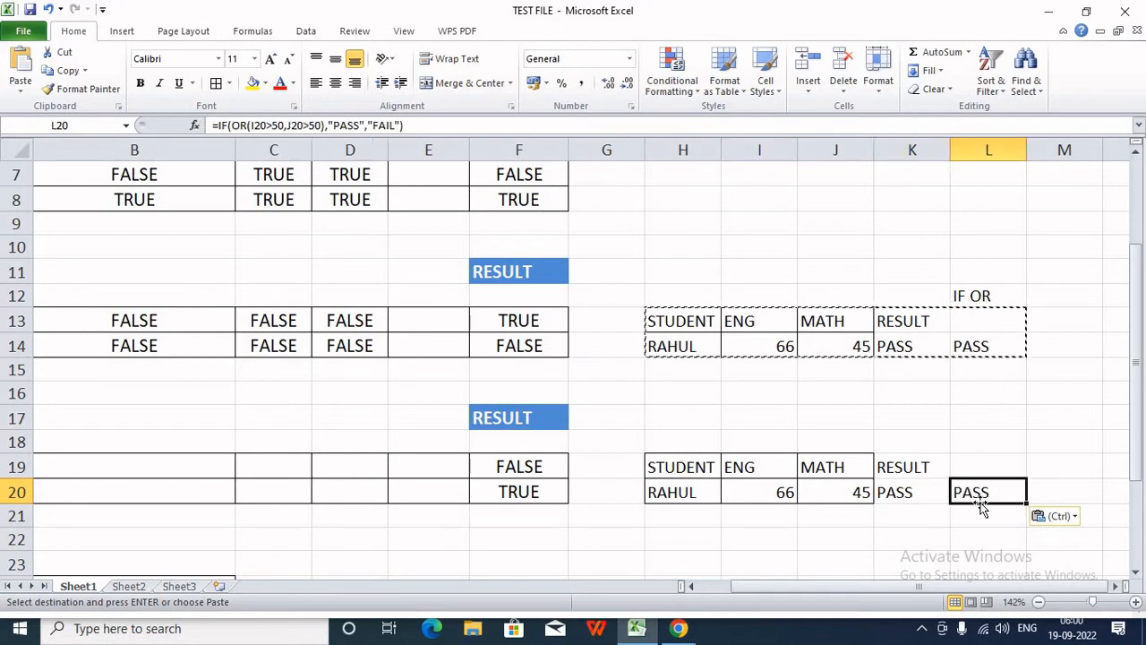
key("BackSpace")
type("=IF")
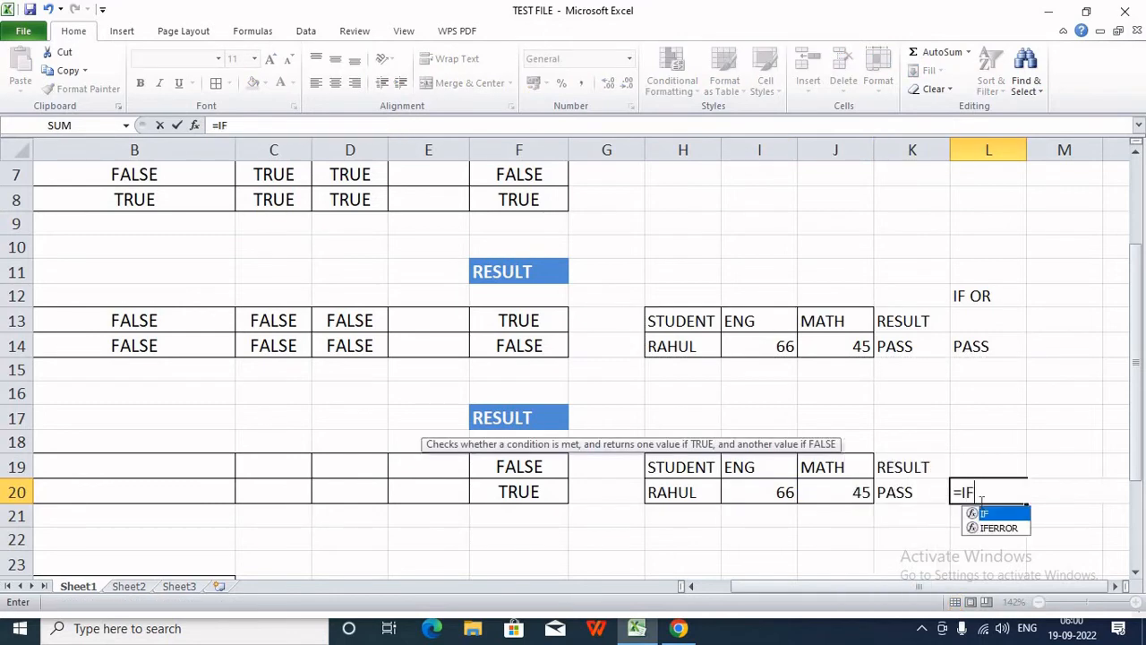
type("(")
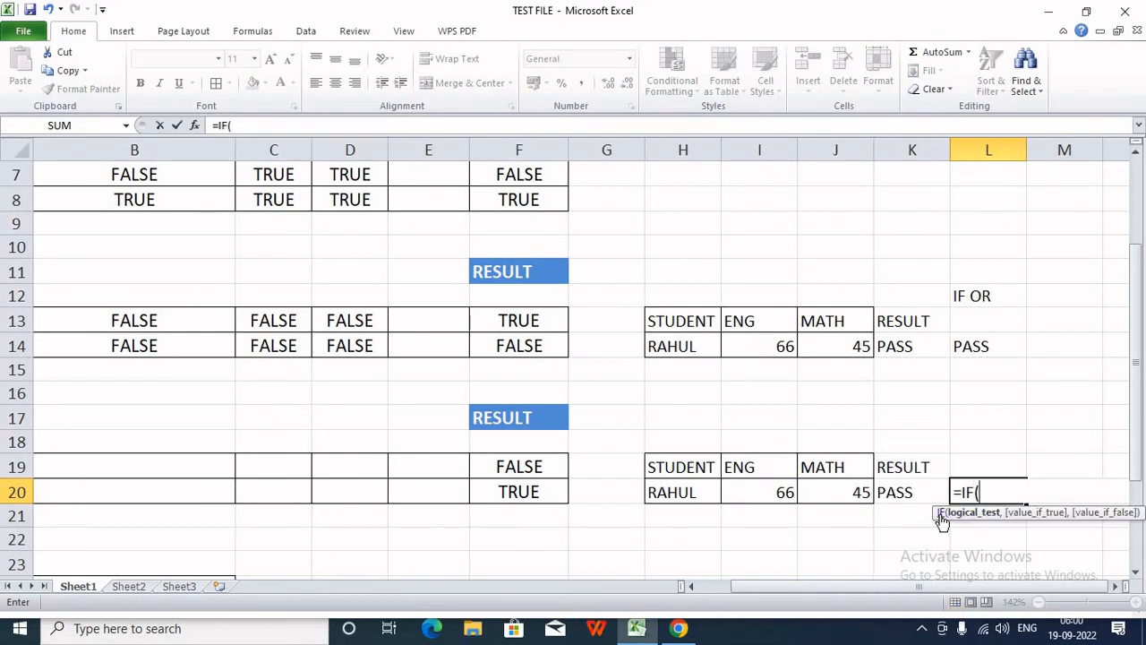
type("NOT(")
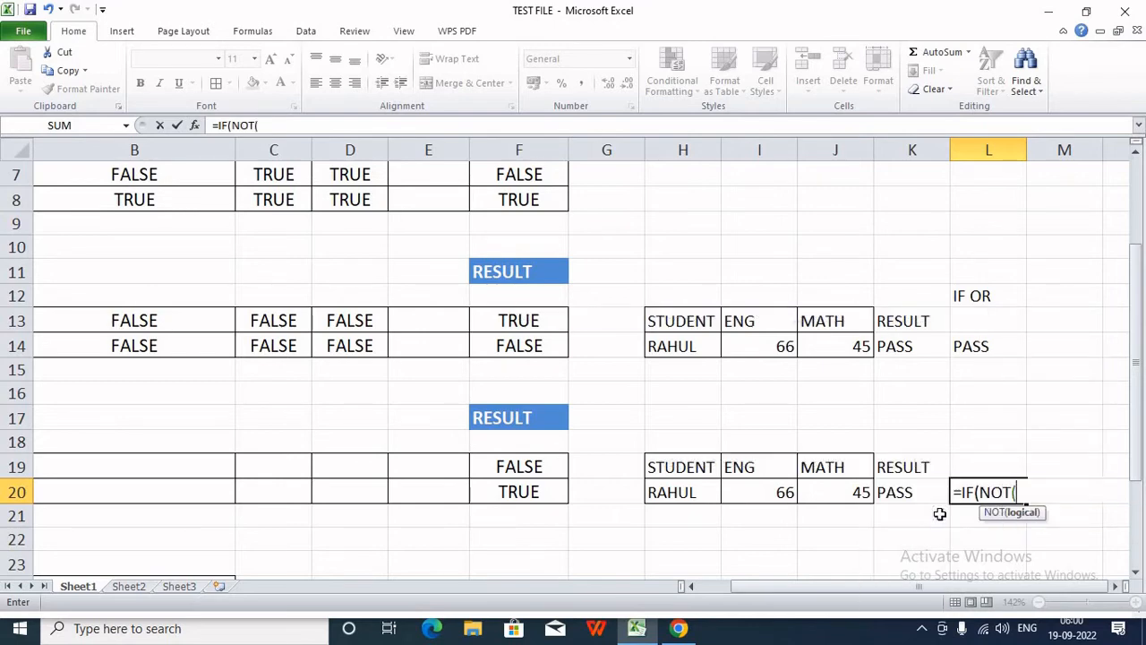
left_click(782, 494)
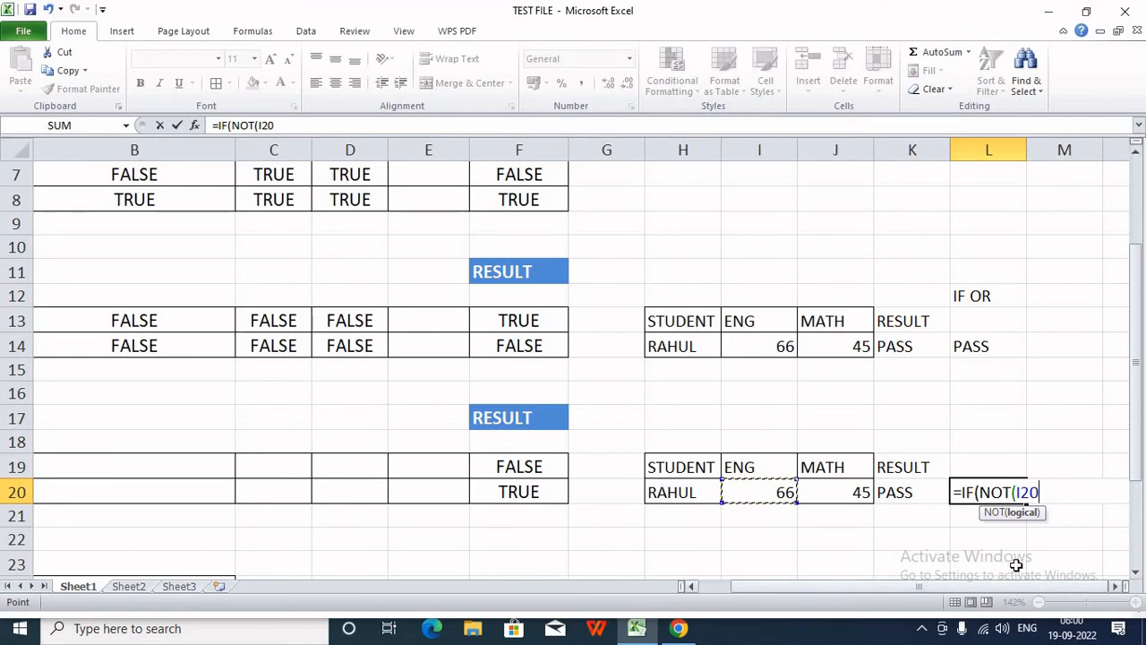
type(">")
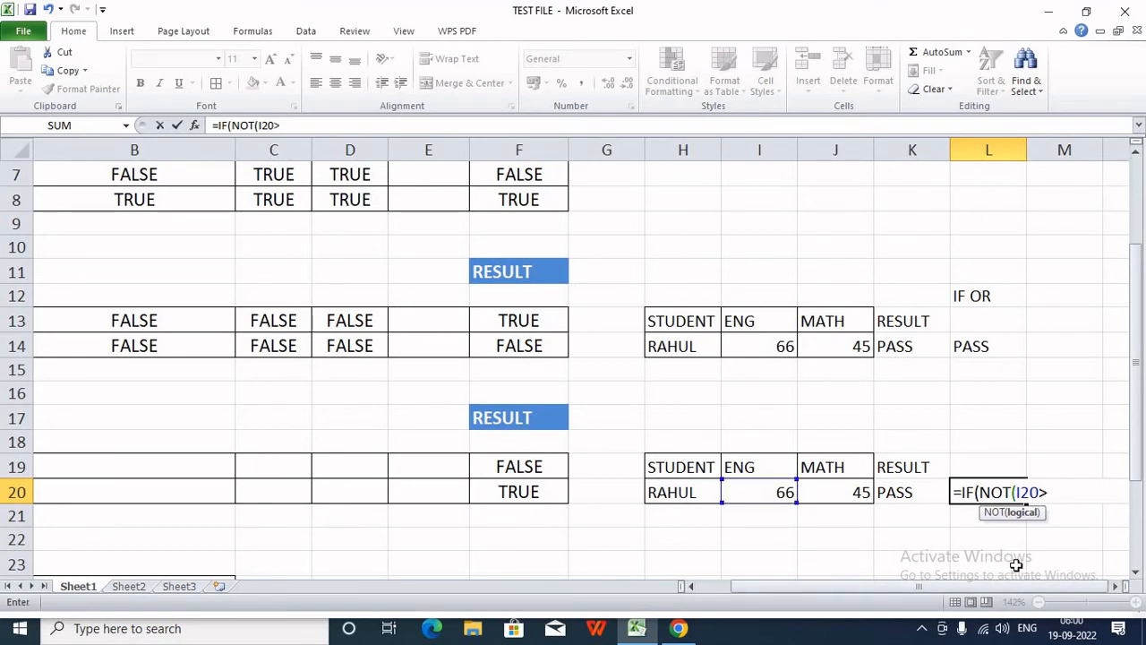
type("50")
type(",")
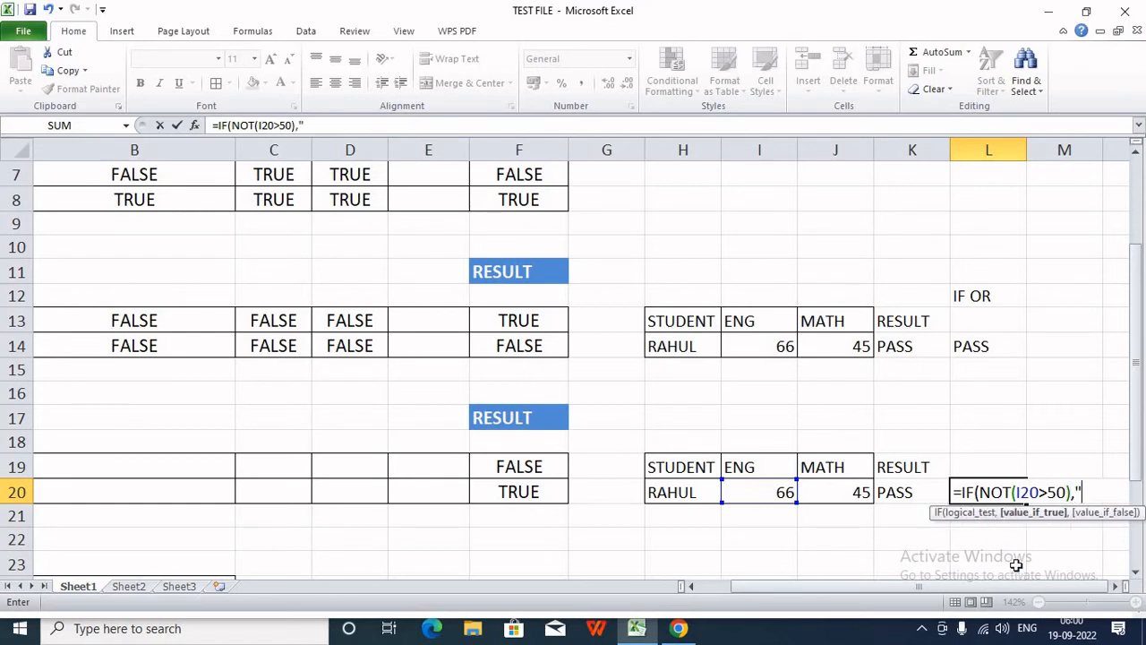
Complete the IF NOT formula in L20 with "PASS" as the true value and "FAIL" as the false value.
type("\"PASS\",\"")
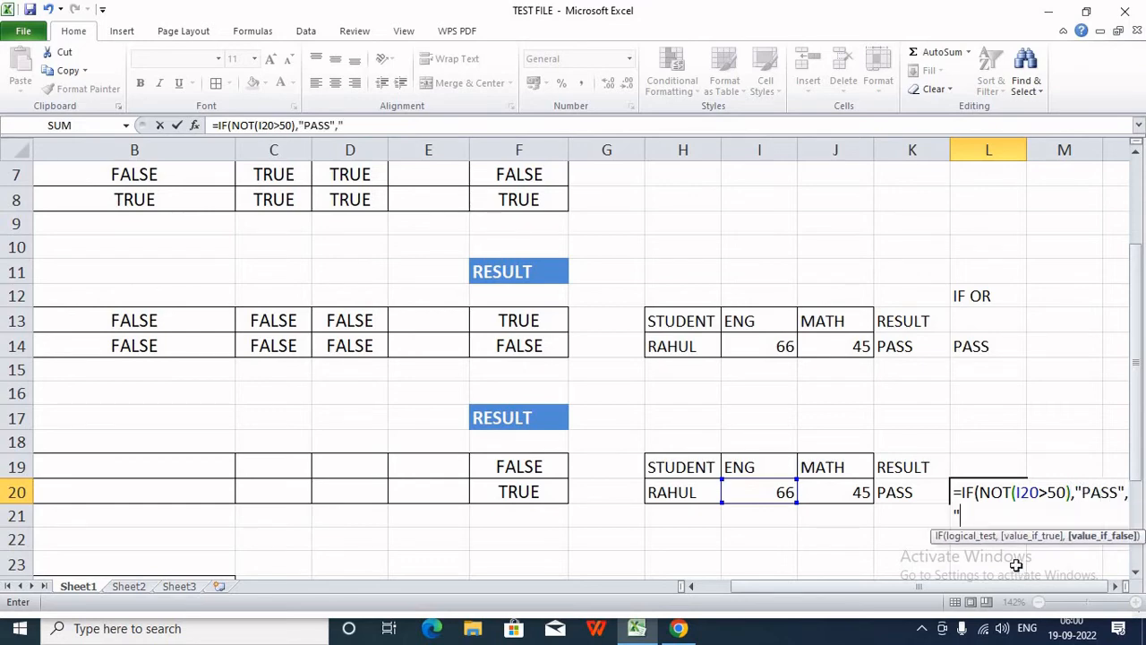
type("FIAL")
key("BackSpace")
key("BackSpace")
type("AIL")
key("Return")
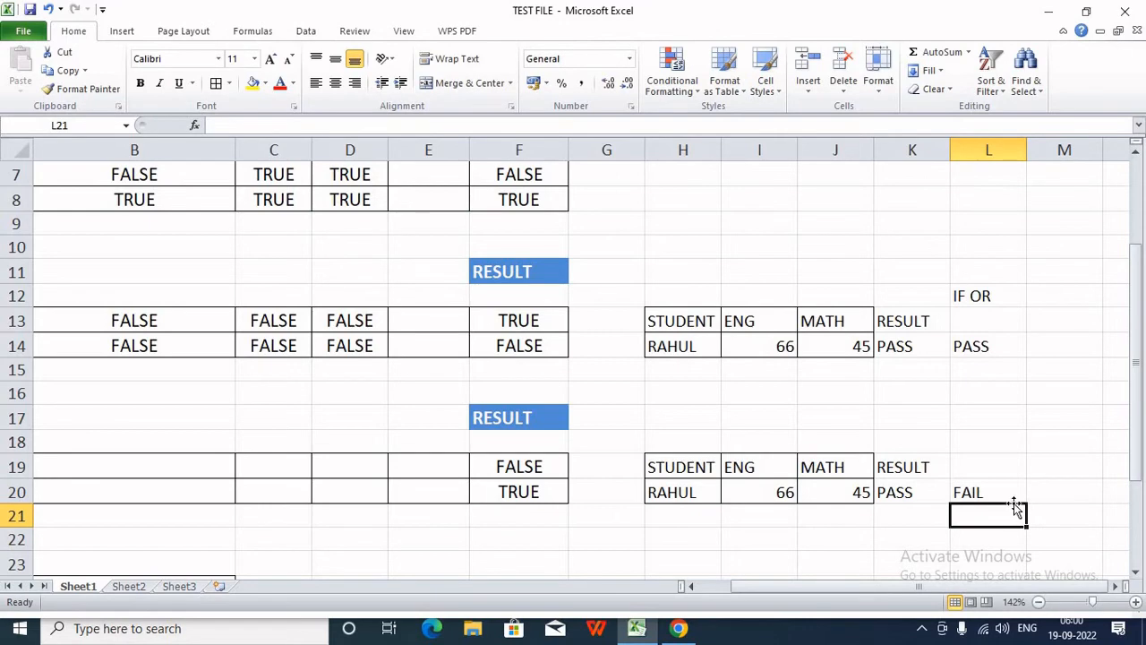
Add the heading AND in M4, beside the IF AND heading of the first marks table.
scroll(1013, 502, "up", 2)
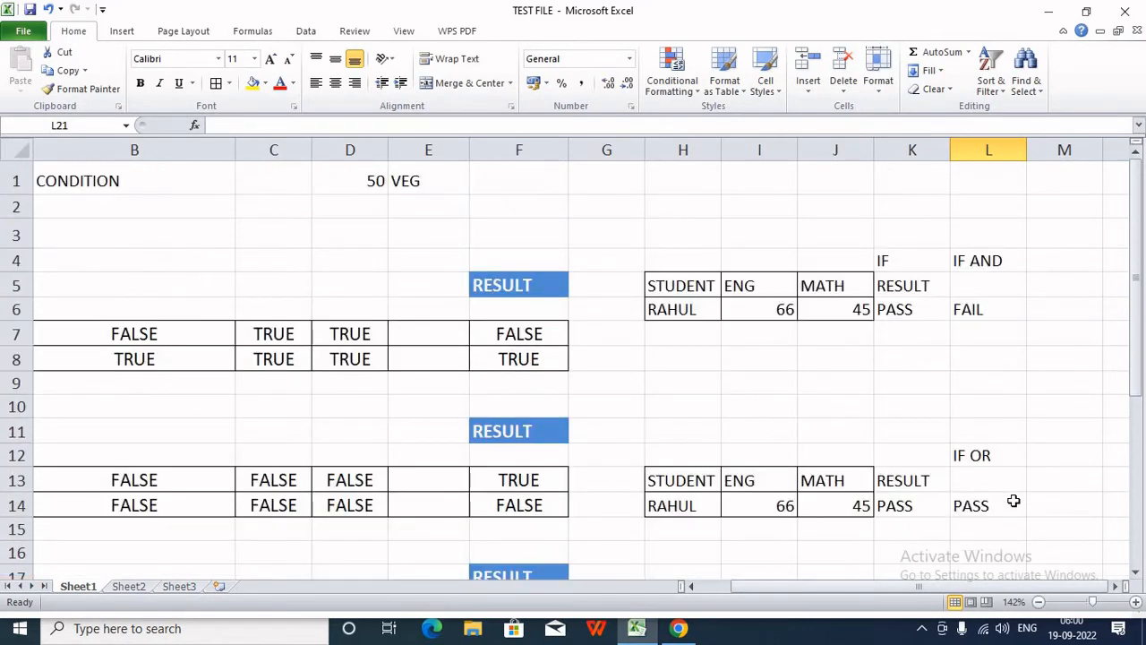
scroll(1013, 501, "down", 1)
scroll(1013, 501, "up", 1)
left_click(1010, 260)
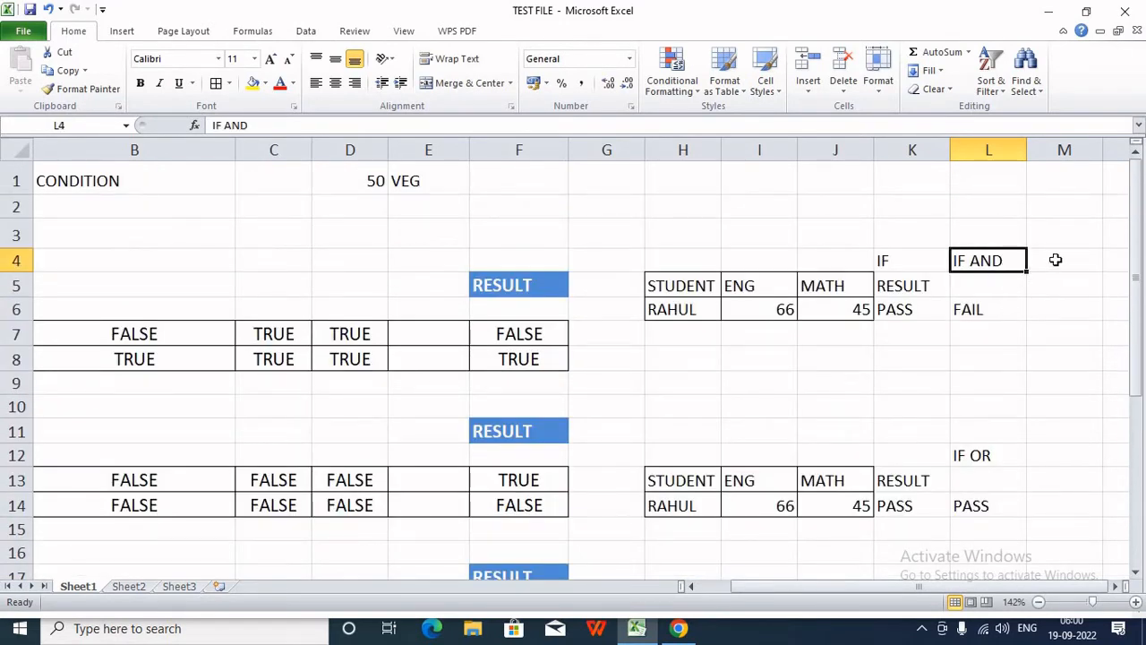
left_click(1056, 259)
type("AND")
key("Return")
key("Return")
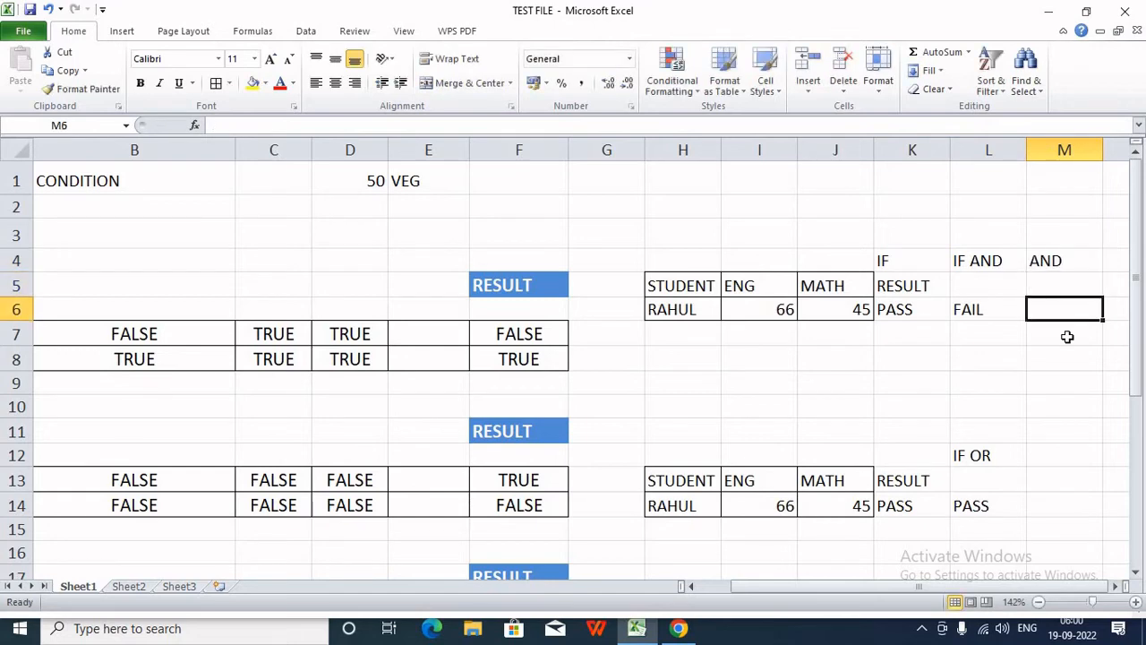
Enter the formula =AND(I6>50,J6>50) in M6 to test both marks of the first table.
type("=AND(")
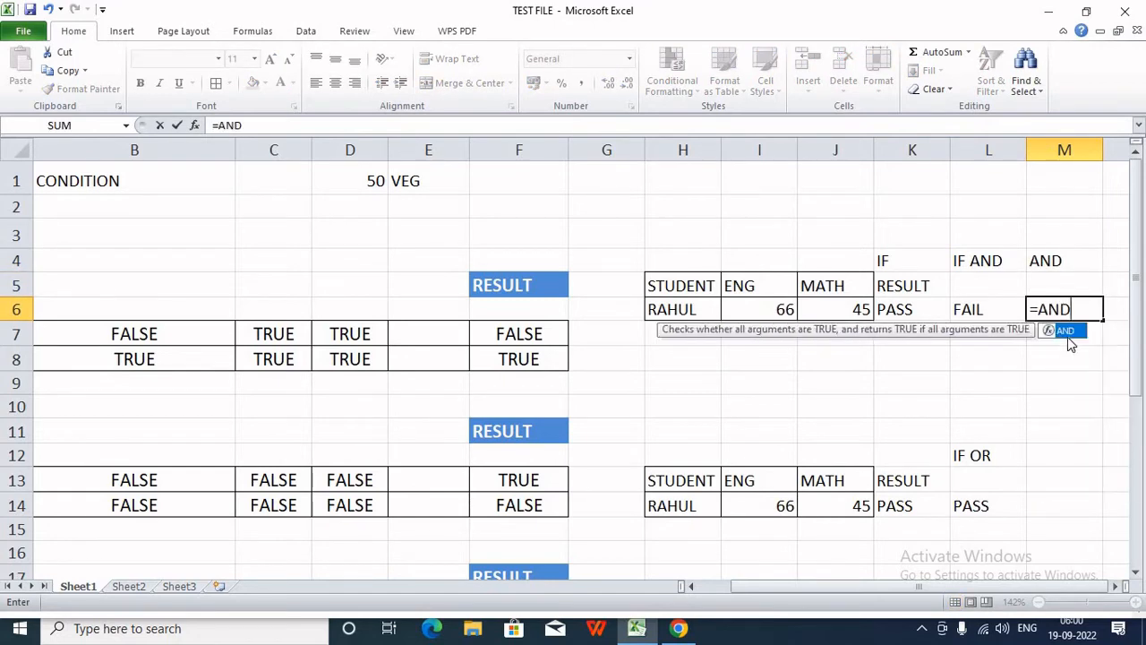
left_click(775, 308)
type(">5")
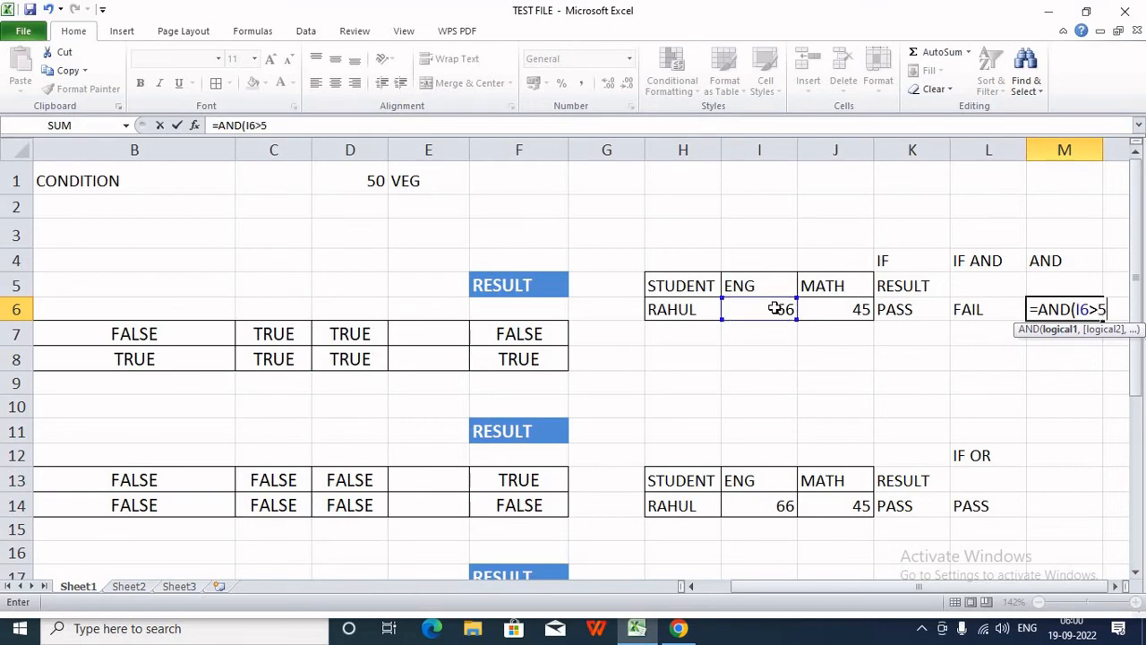
type("0,")
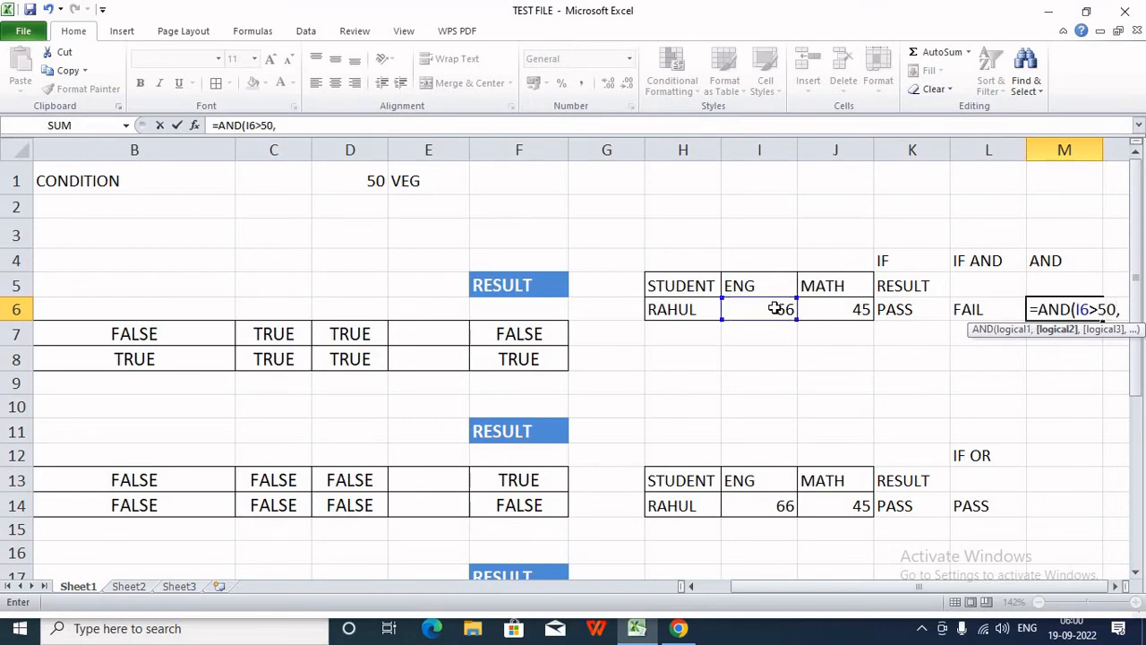
left_click(862, 312)
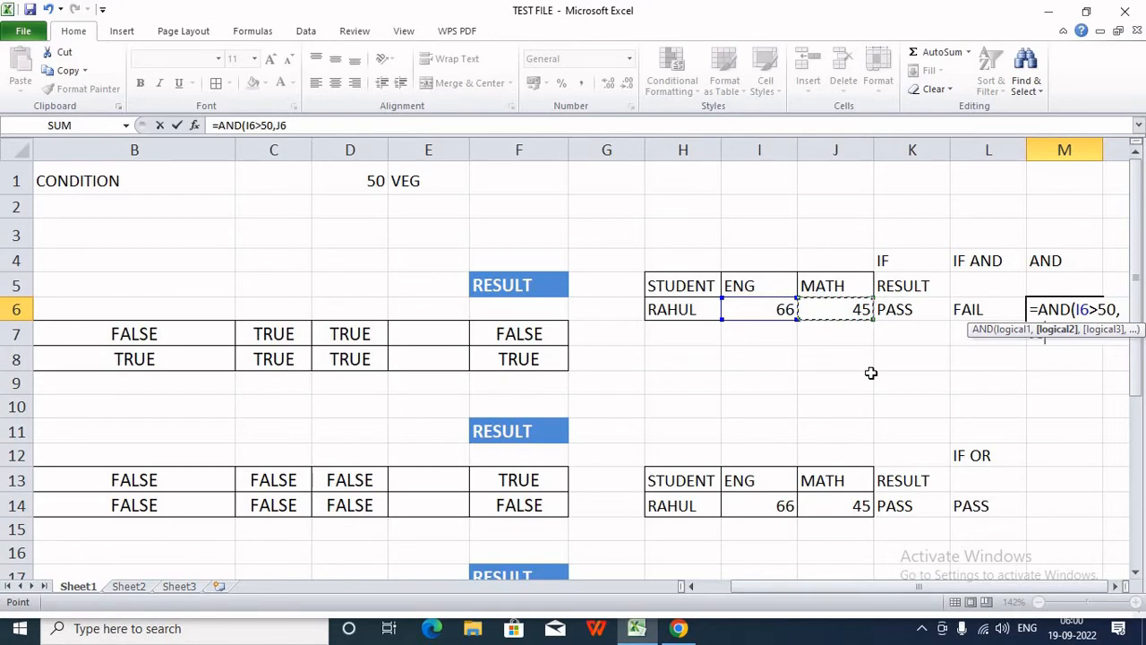
type(">50")
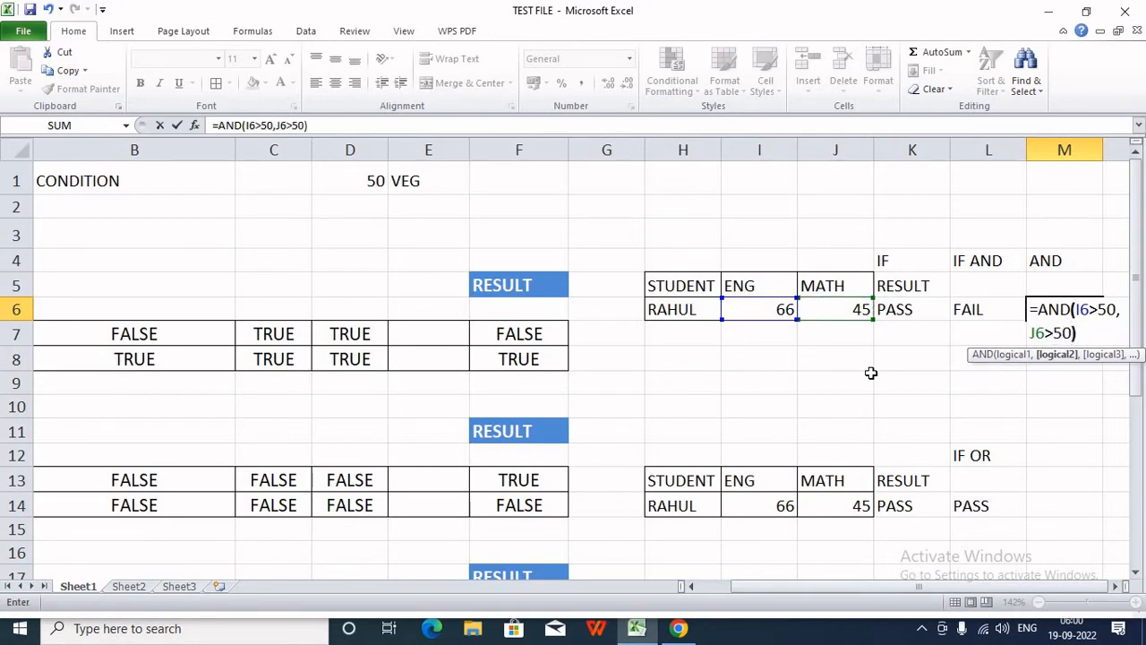
key("Return")
key("Up")
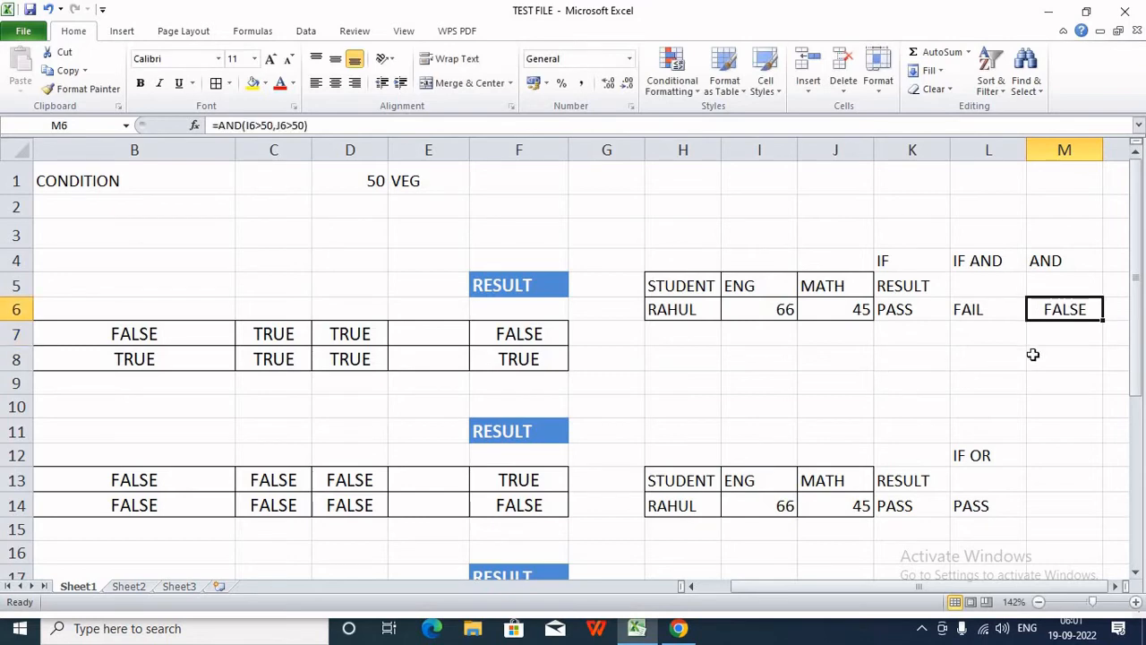
Set the MATH mark in J6 to 56 and check the AND result in M6.
left_click(835, 310)
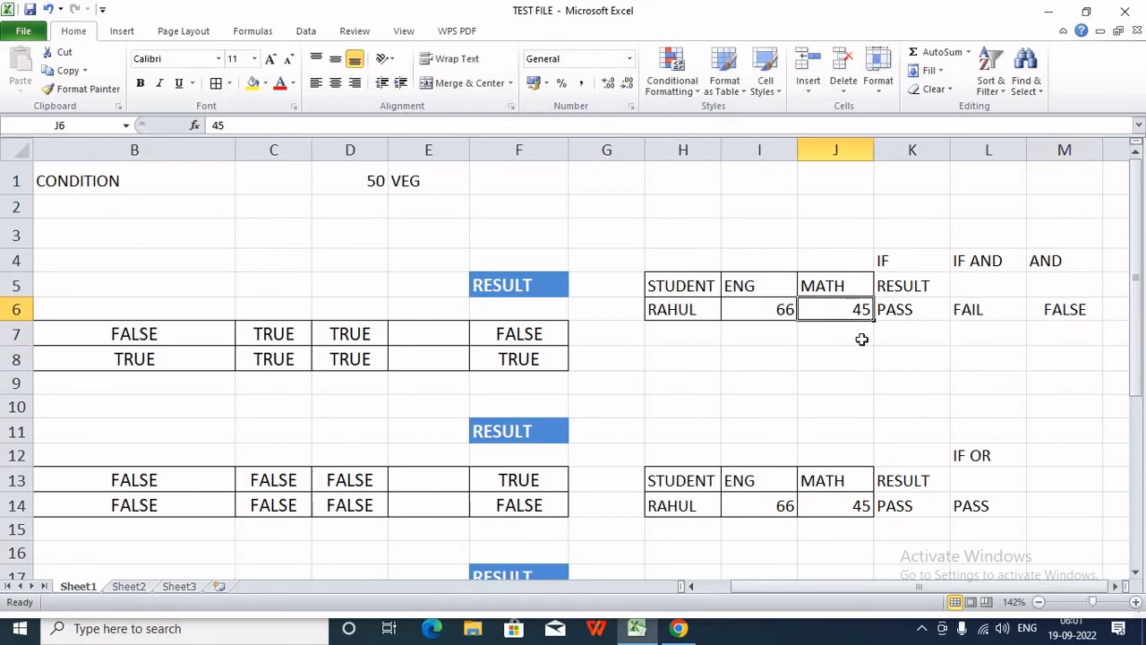
type("56")
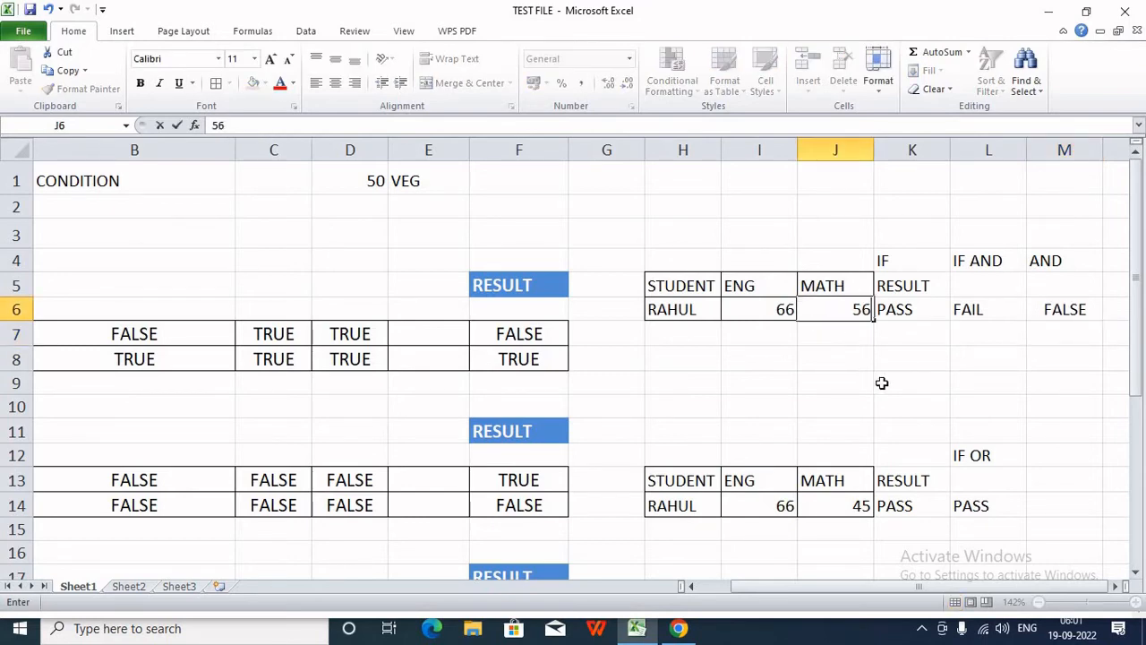
left_click(880, 383)
left_click(1064, 309)
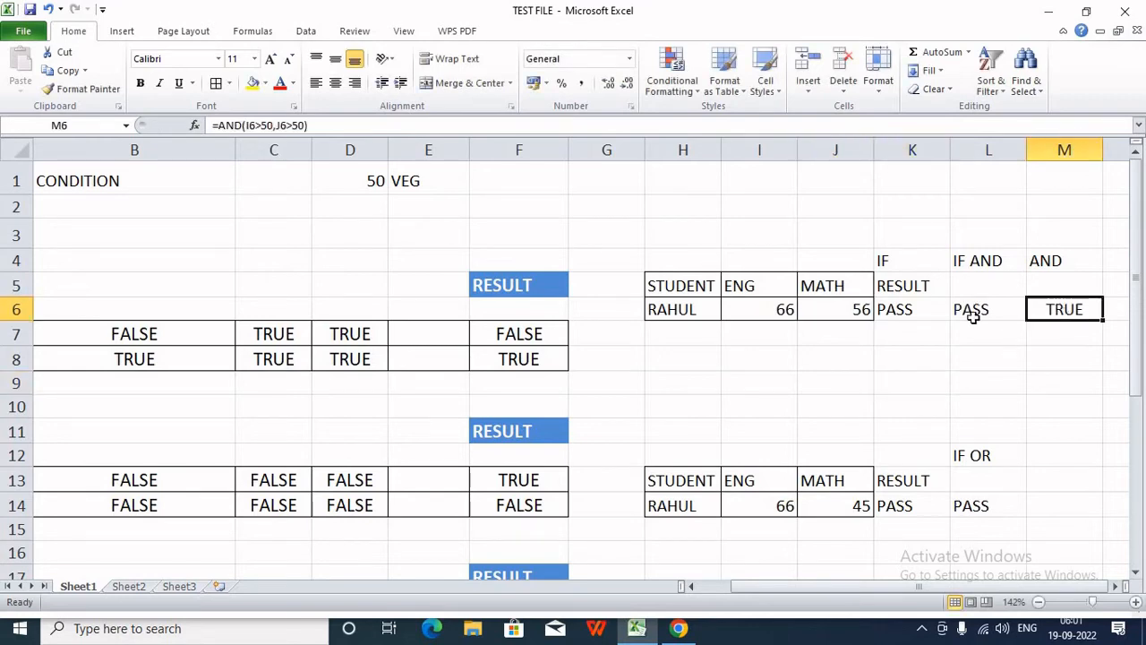
Compare the plain AND formula in M6 with the IF AND formula in L6.
double_click(1071, 310)
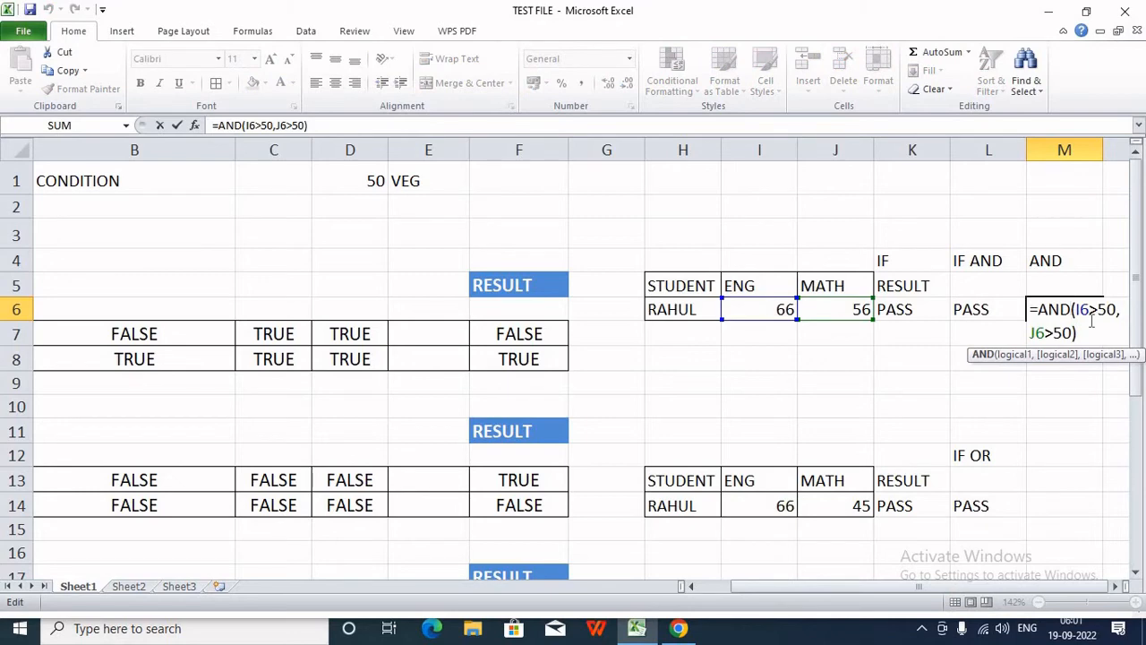
key("Return")
left_click(1078, 308)
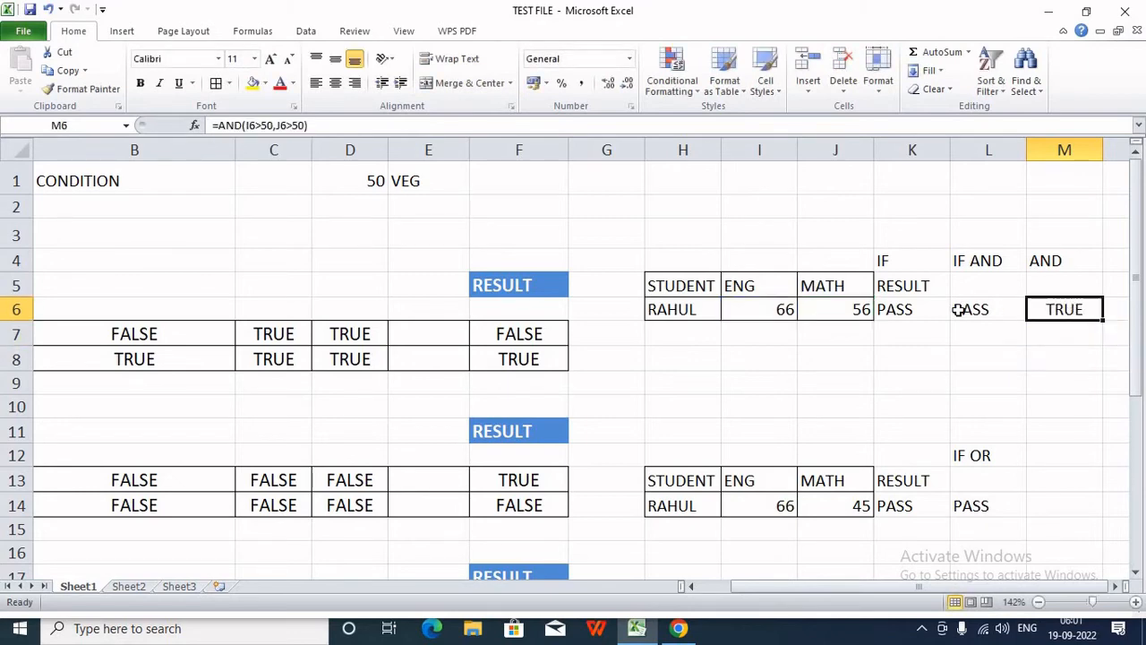
left_click(958, 311)
double_click(958, 311)
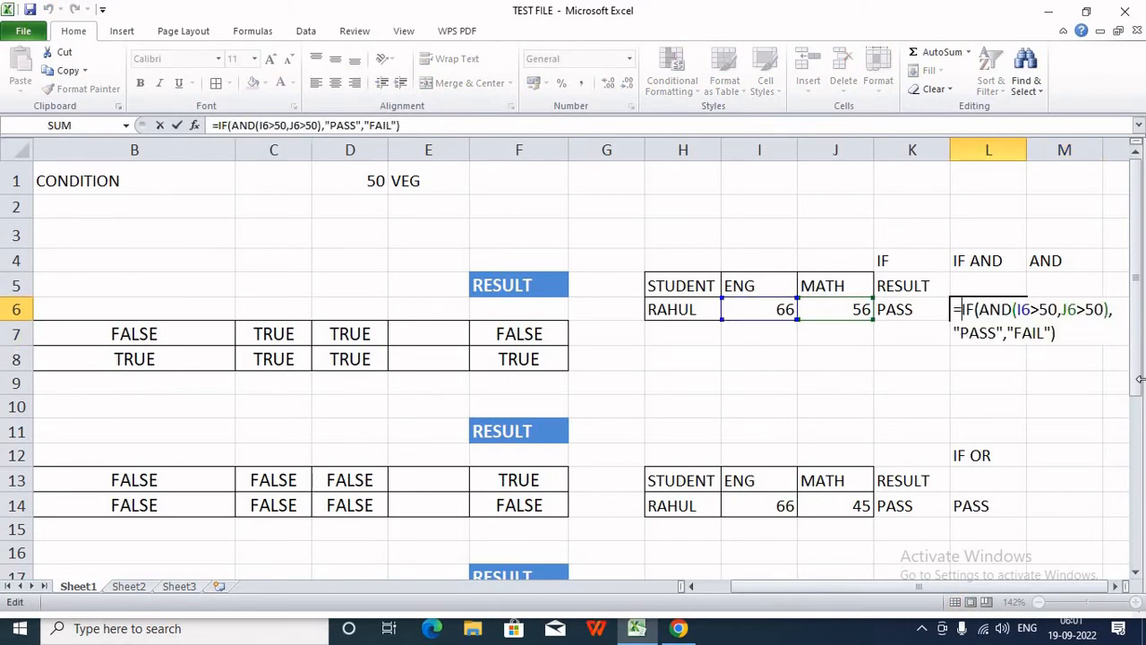
key("Return")
Add the heading OR in M12, beside the IF OR heading of the second marks table.
scroll(1062, 416, "down", 1)
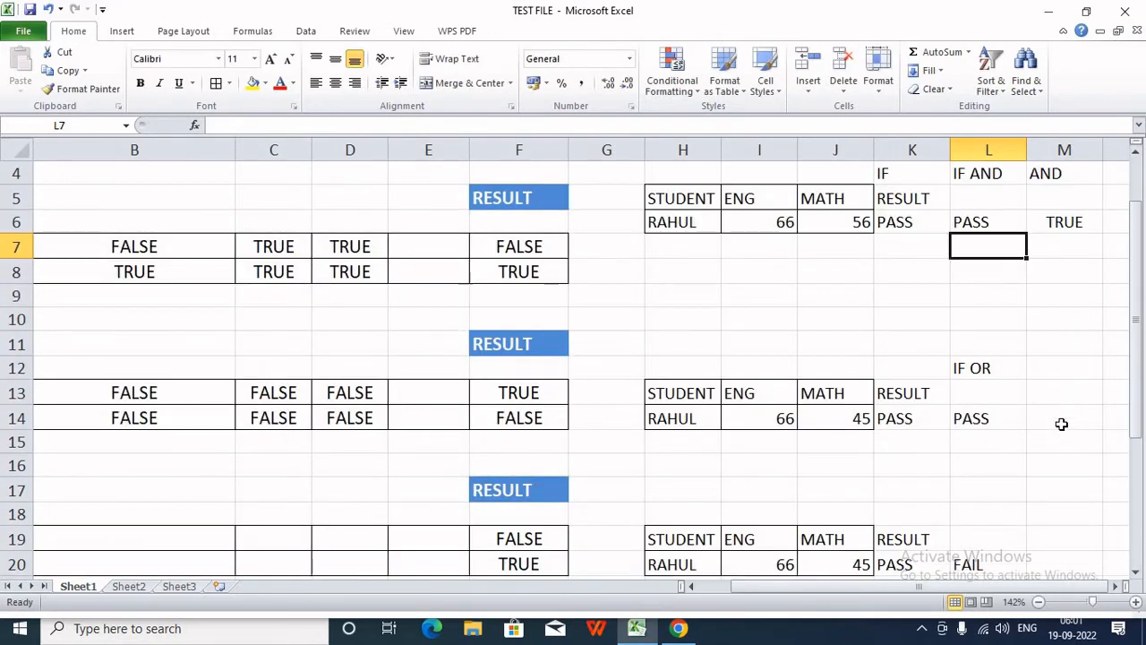
left_click(1049, 367)
type("OR")
key("Return")
key("Return")
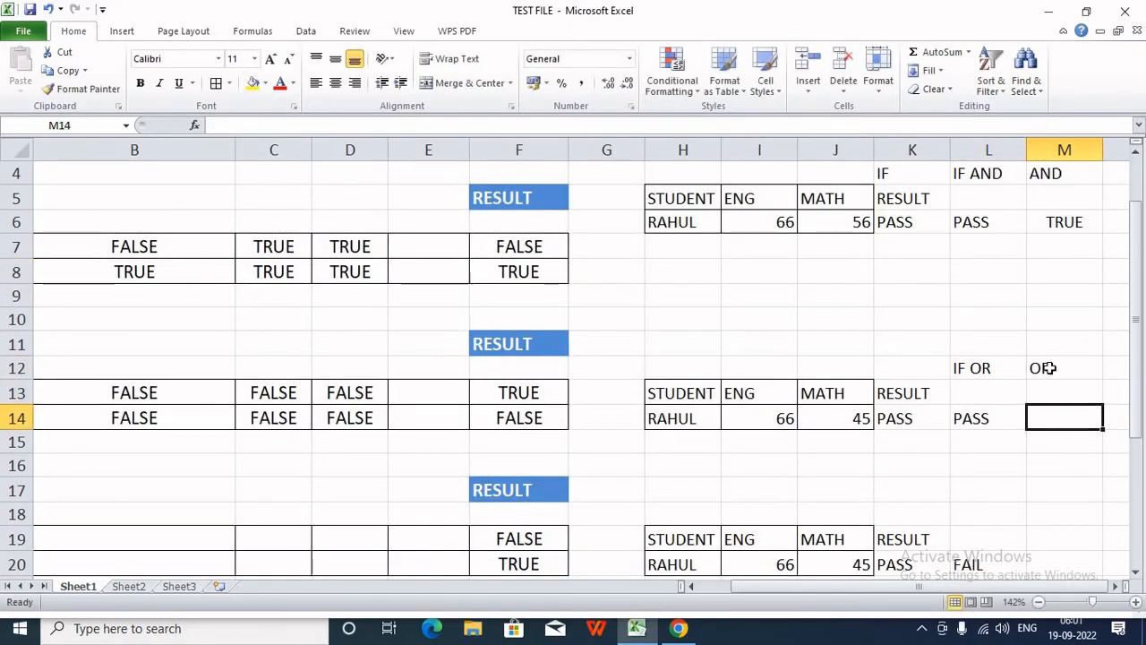
Enter the formula =OR(I14>50,J14>50) in M14 to test both marks of the second table.
type("=OR")
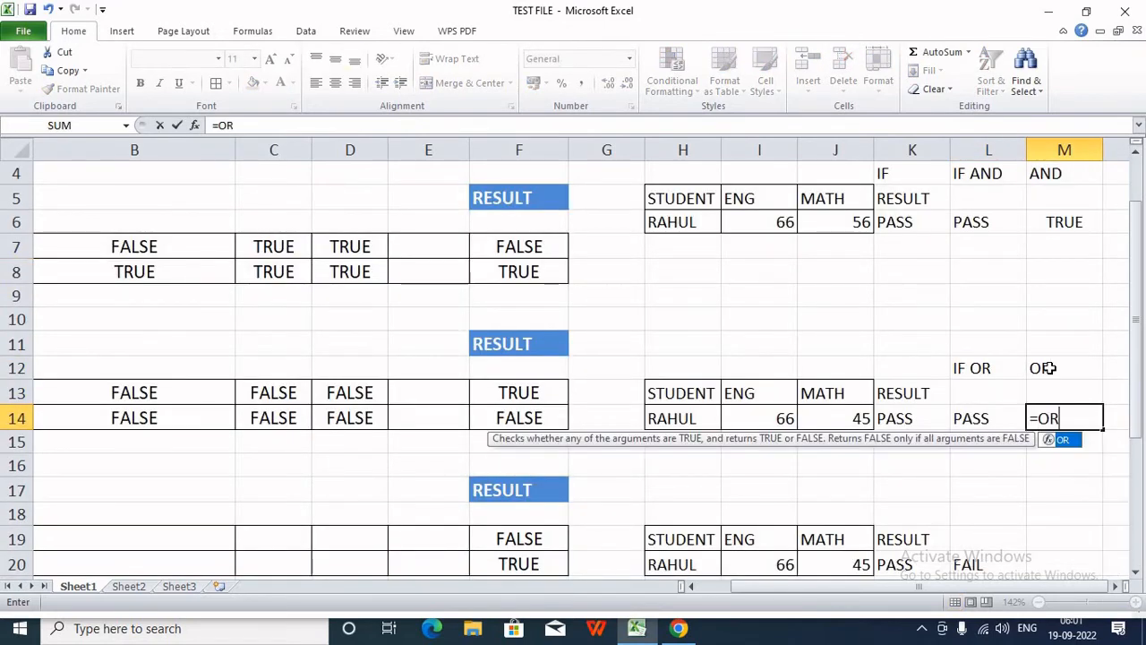
type("(")
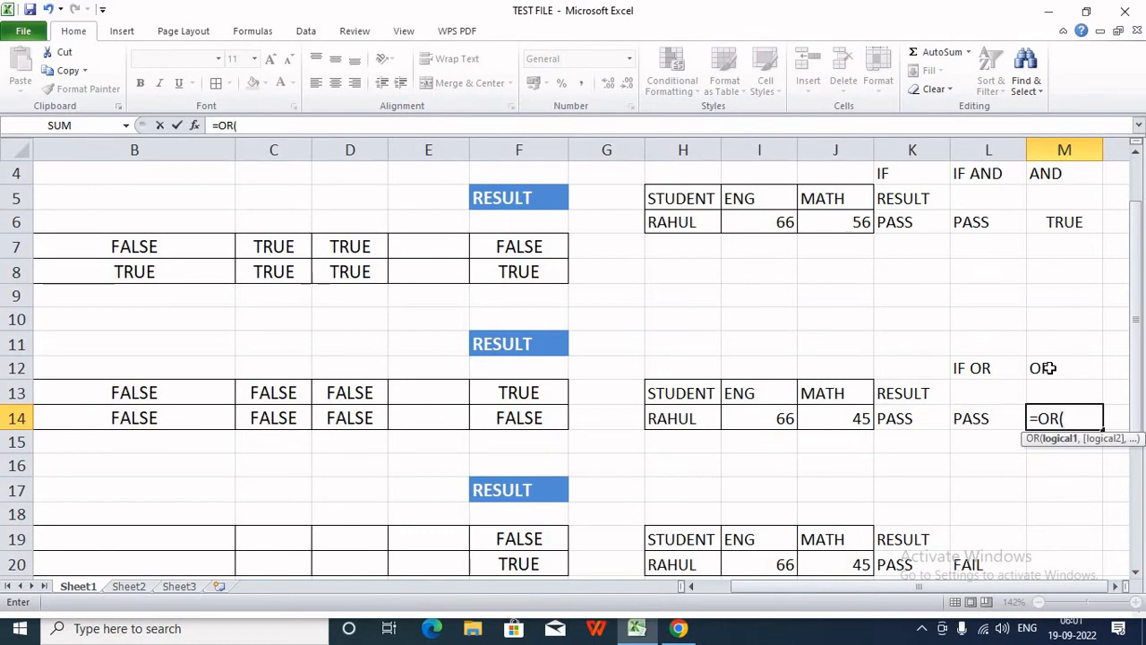
left_click(769, 414)
type(">50,")
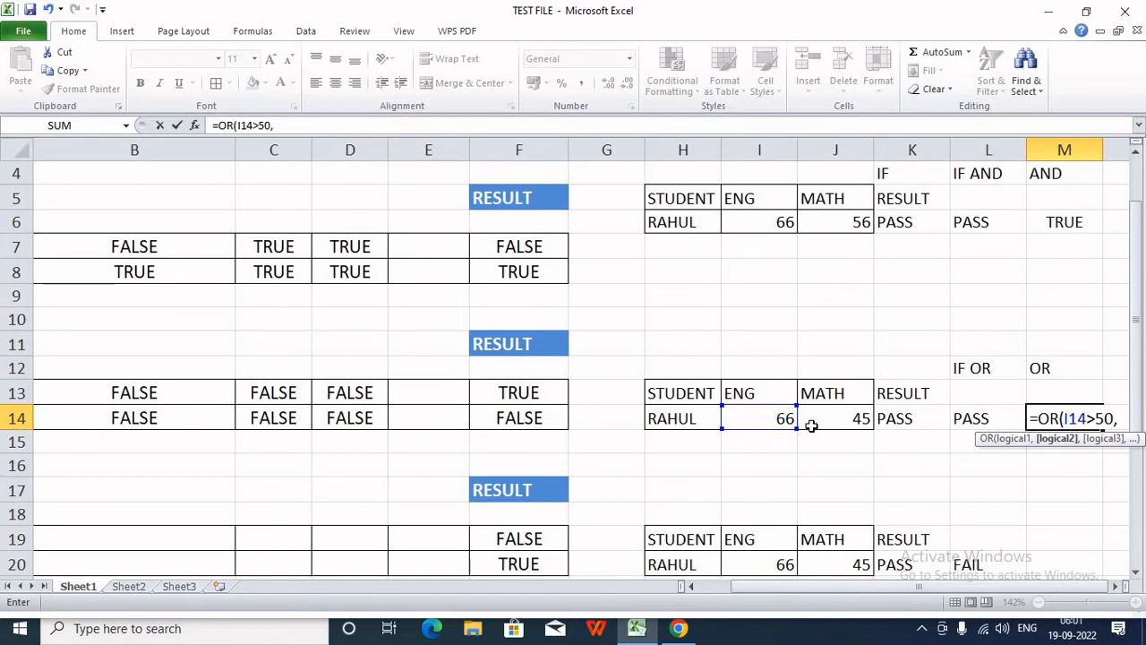
left_click(822, 428)
type(">")
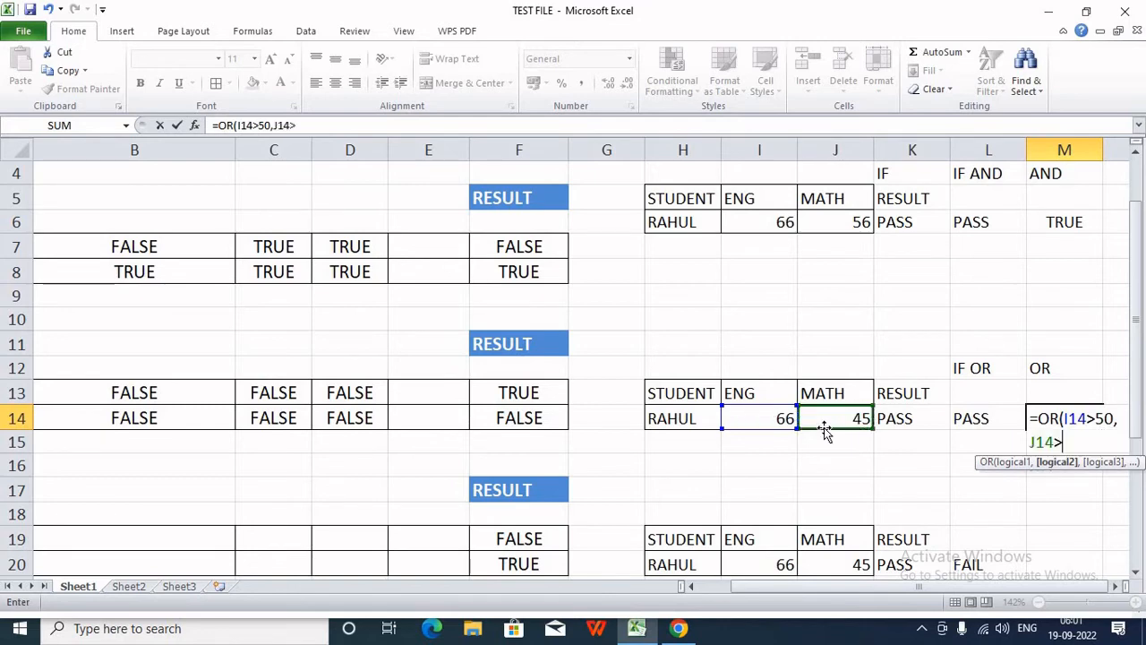
type("50)")
key("Return")
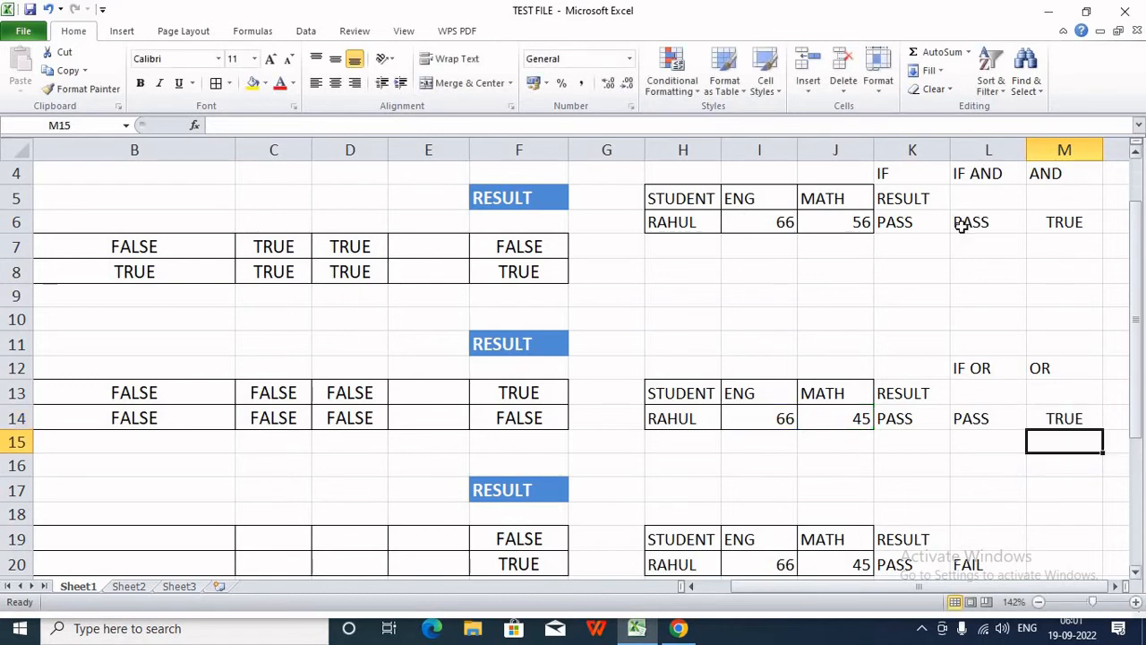
Check the MATH mark in J14 against the OR formula and its result in M14.
left_click(829, 414)
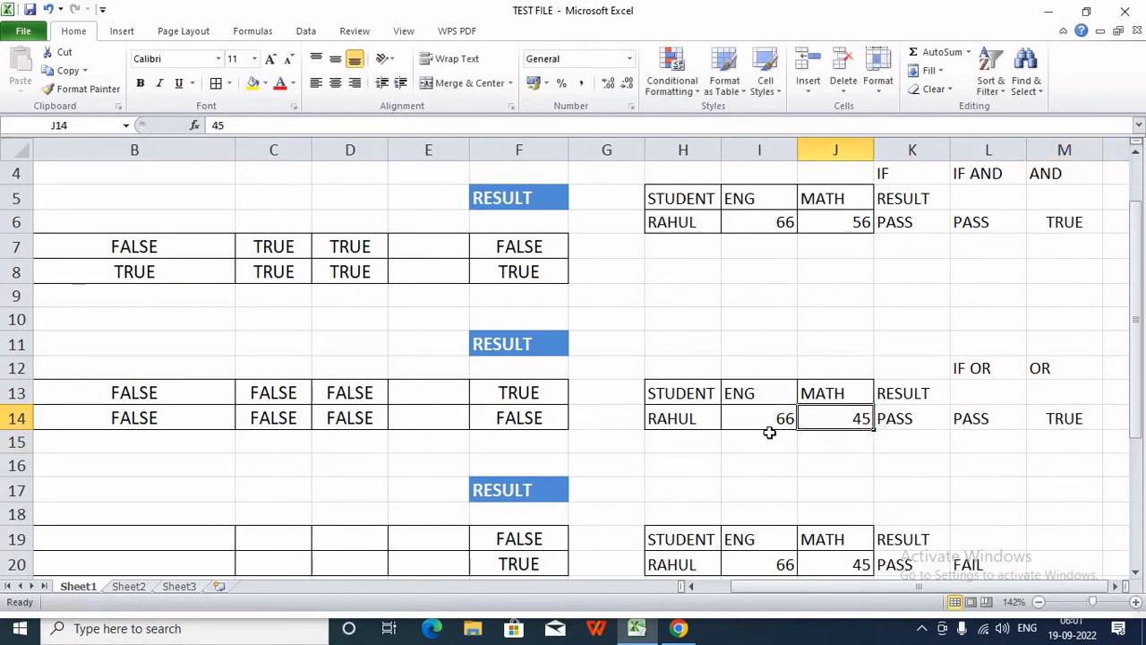
left_click(1083, 409)
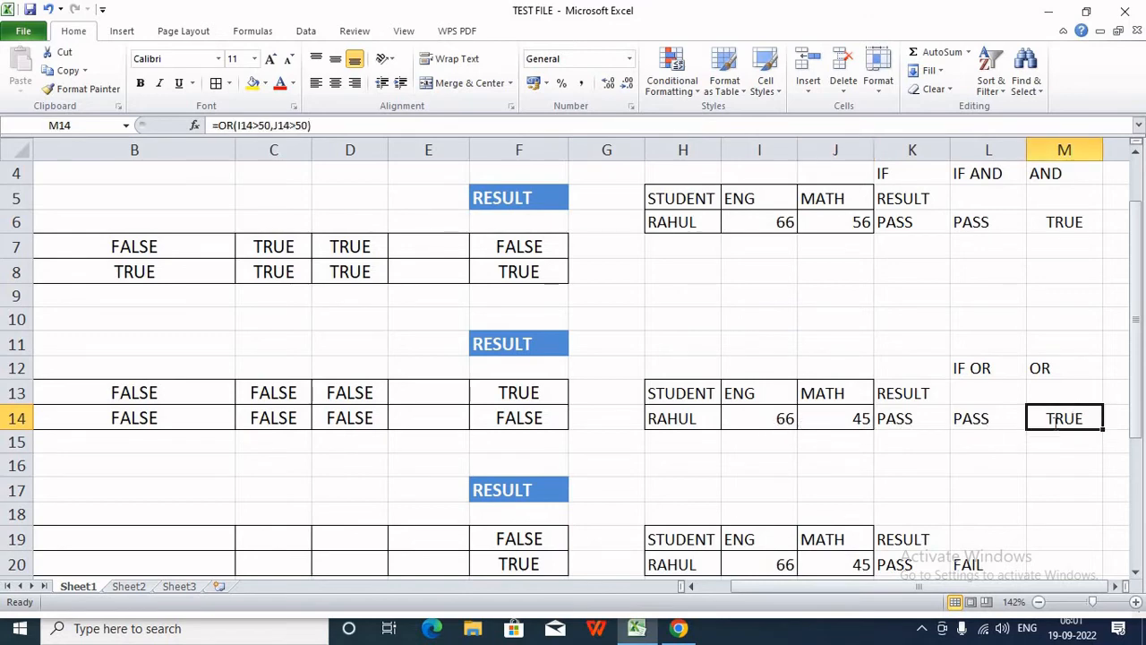
double_click(1056, 423)
key("Return")
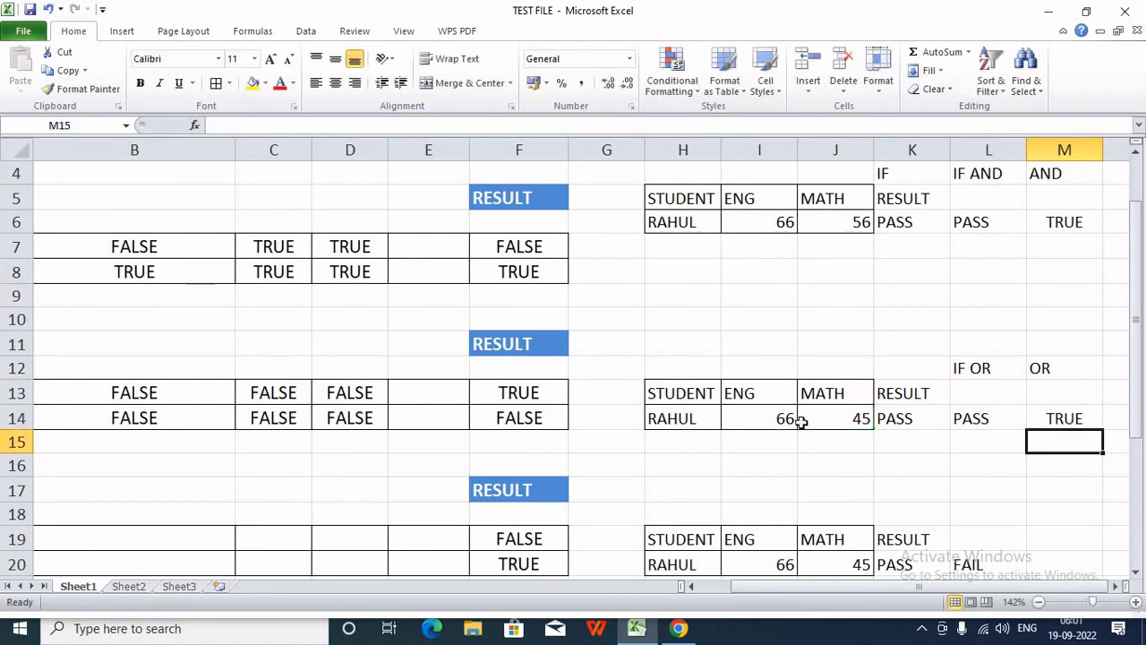
Set the ENG mark in I14 to 40 and check the OR and IF OR results in M14 and L14.
left_click(779, 420)
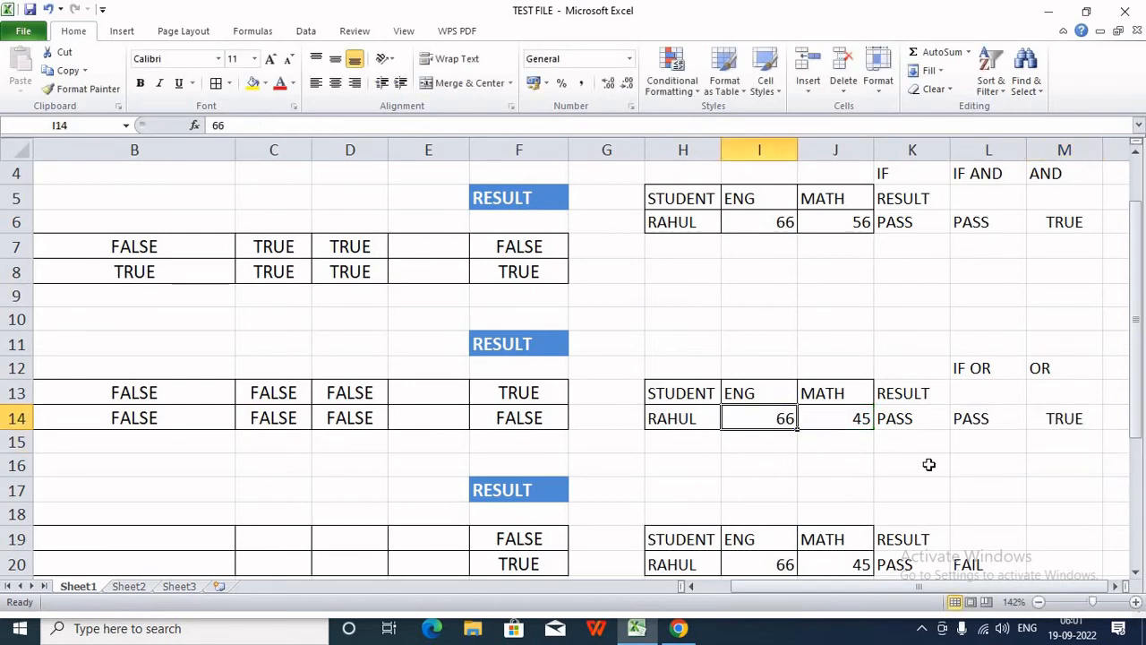
type("40")
left_click(938, 469)
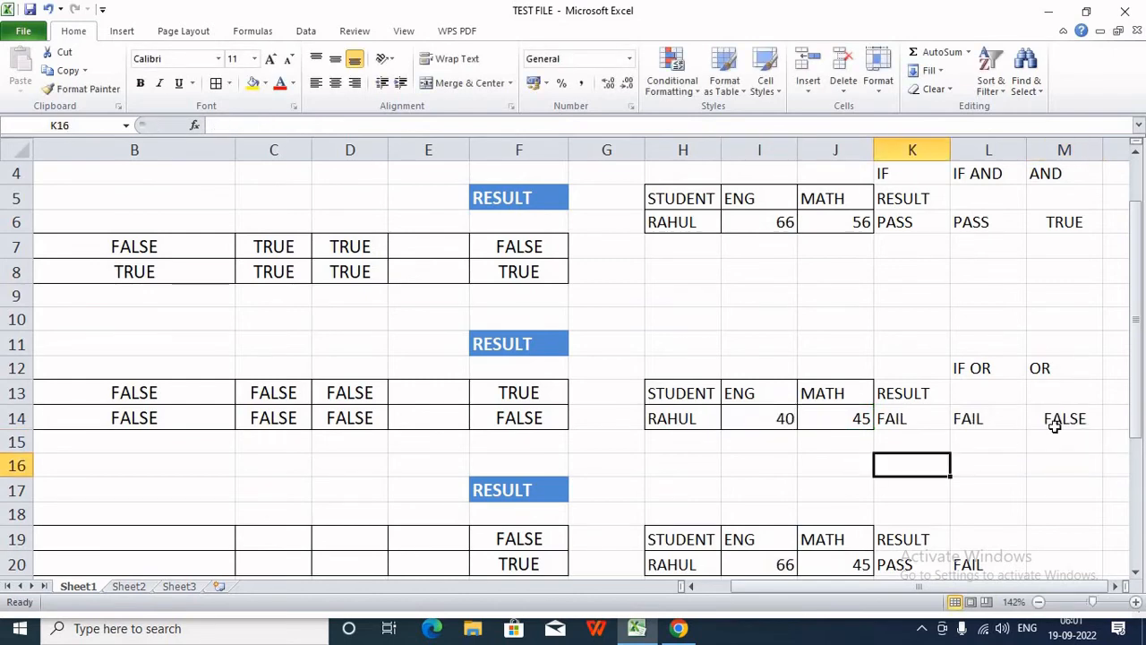
left_click(1034, 425)
left_click(976, 429)
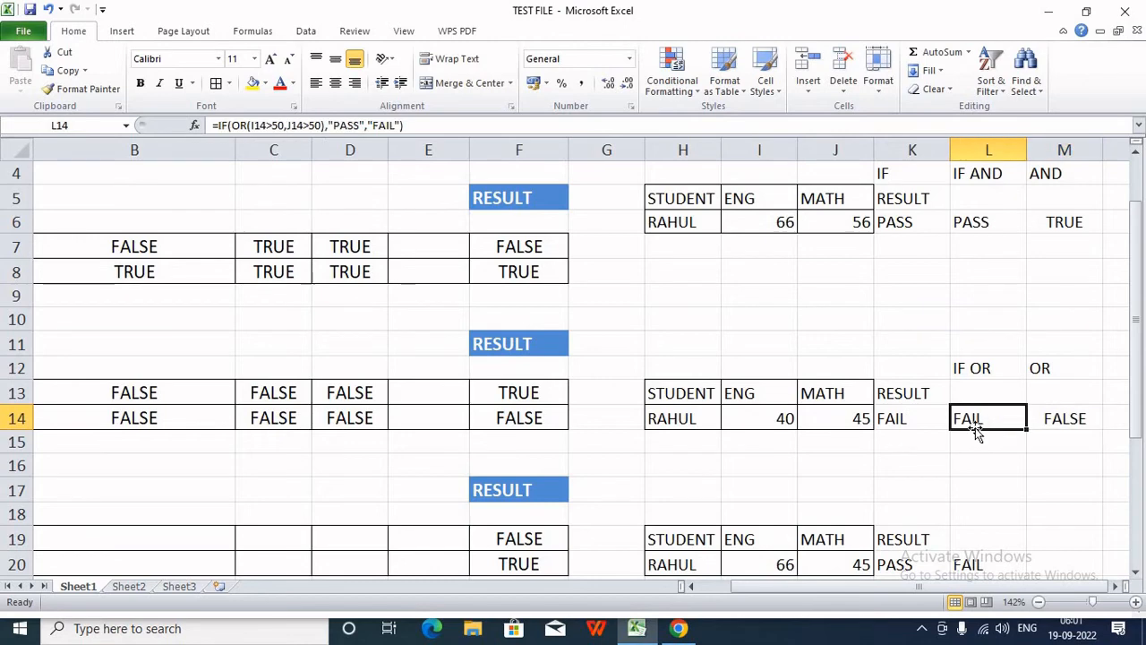
Set the ENG mark in I14 to 55 and compare the three results in K14:M14.
left_click(779, 419)
type("55")
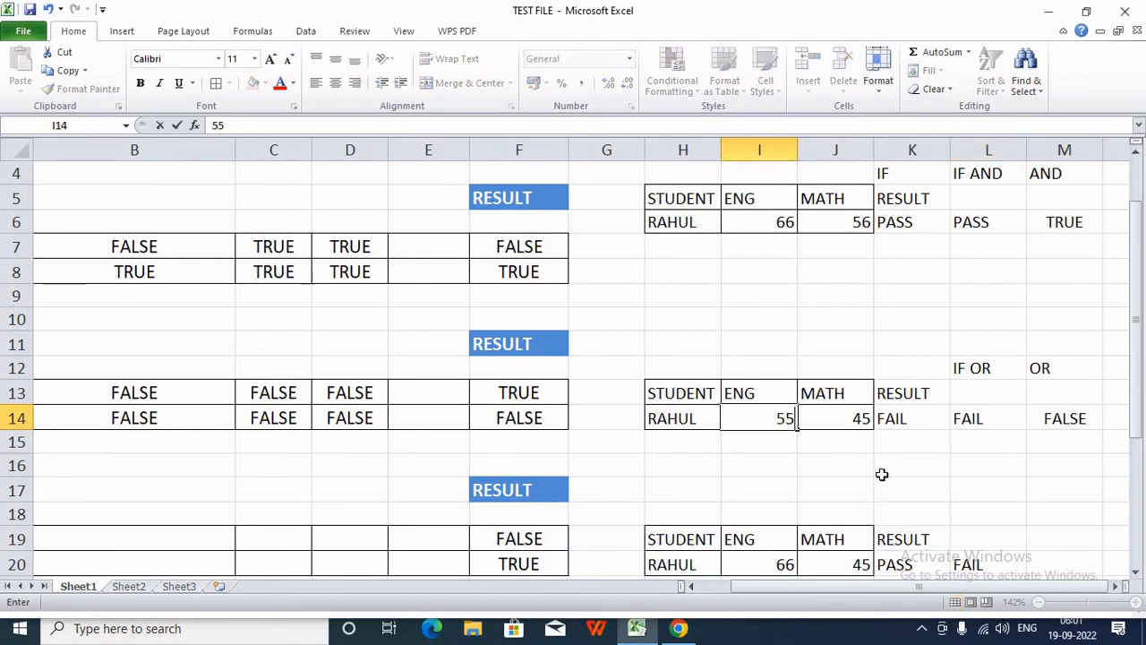
left_click(880, 473)
left_click(938, 426)
left_click_drag(1025, 421, 1031, 419)
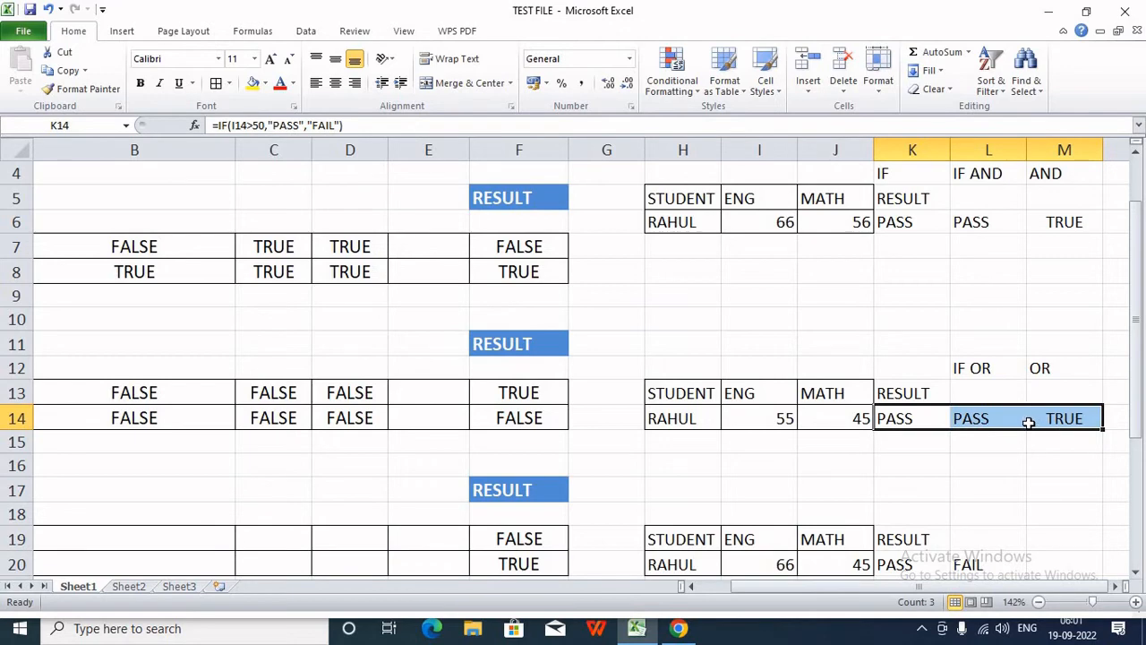
Add the heading NOT in M18, above the third marks table's last result column.
scroll(1028, 422, "down", 1)
left_click(1001, 492)
left_click(1060, 489)
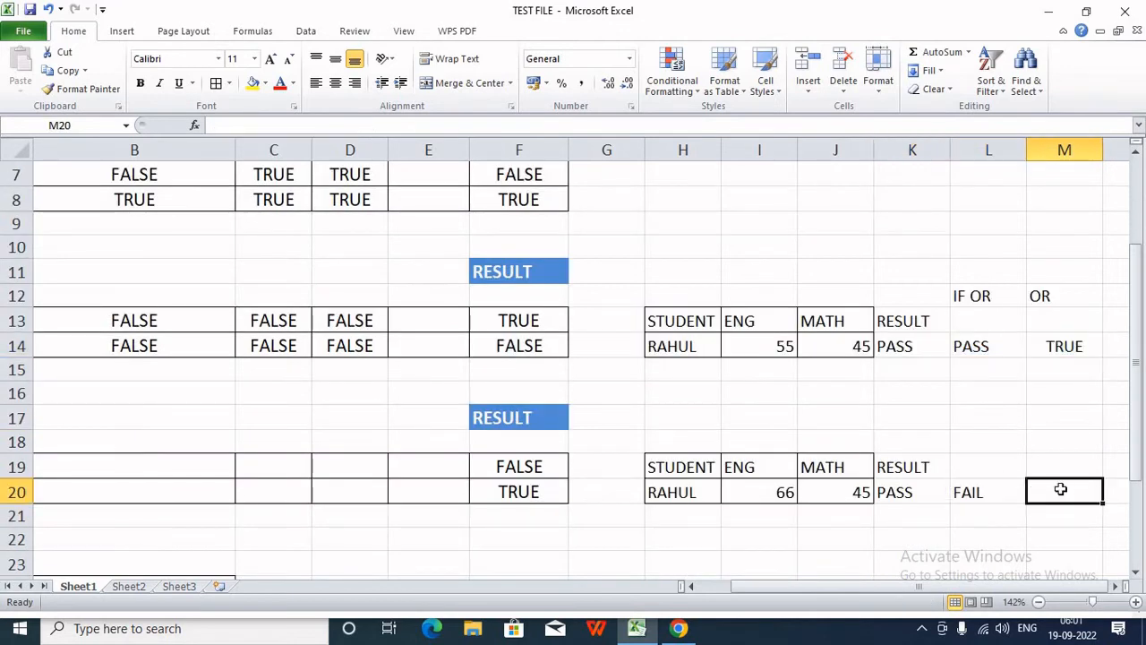
left_click(1071, 463)
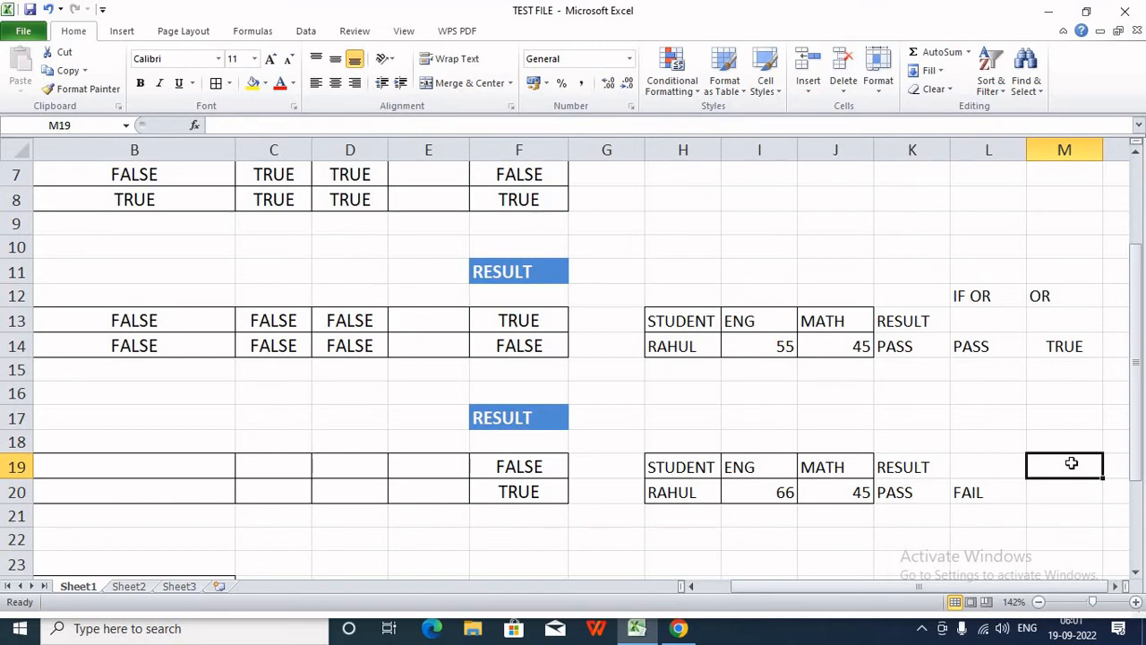
key("Up")
type("NO")
key("Return")
key("Return")
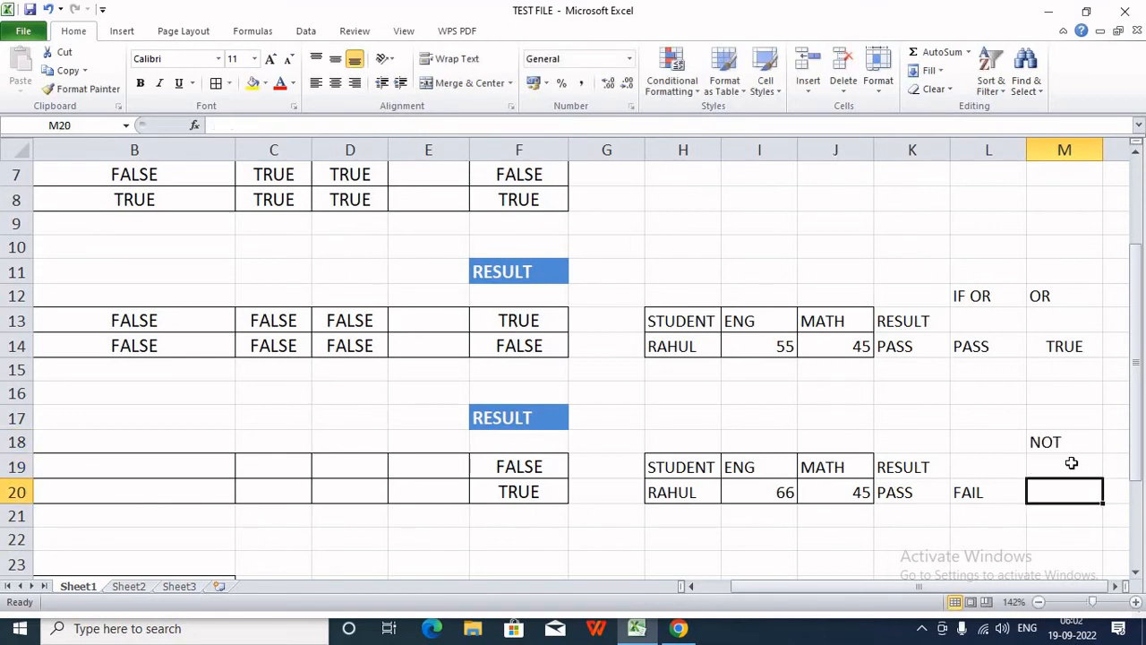
Enter the formula =NOT(I20>50) in M20 to test the ENG mark of the third table.
type("=NOT(")
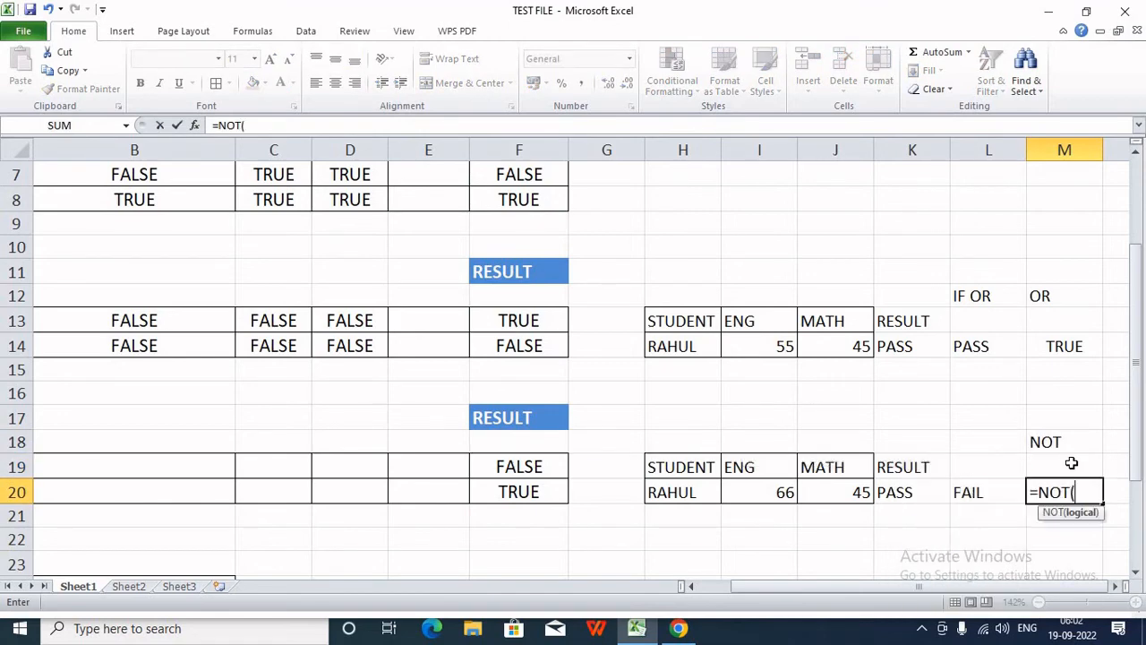
left_click(774, 489)
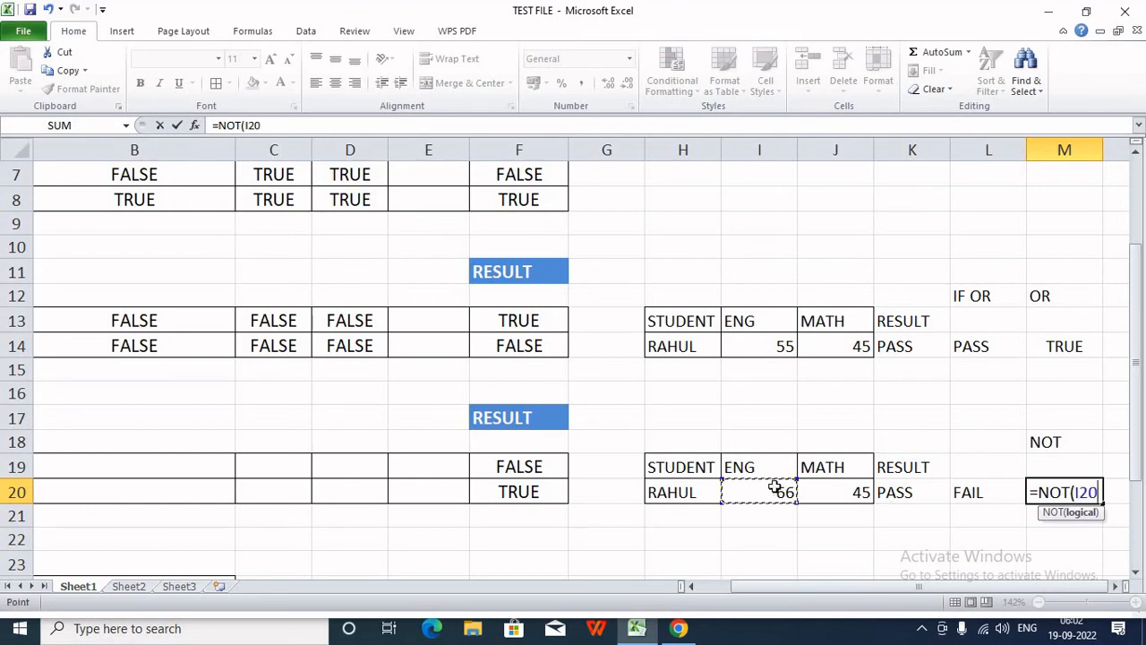
type(">50")
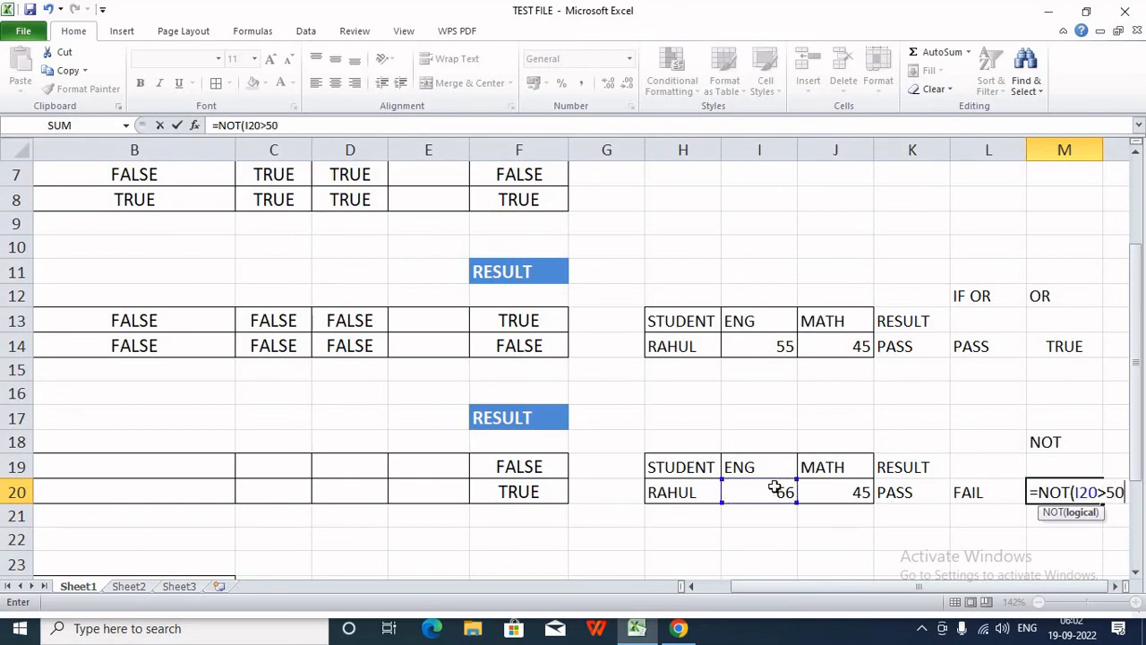
key("Return")
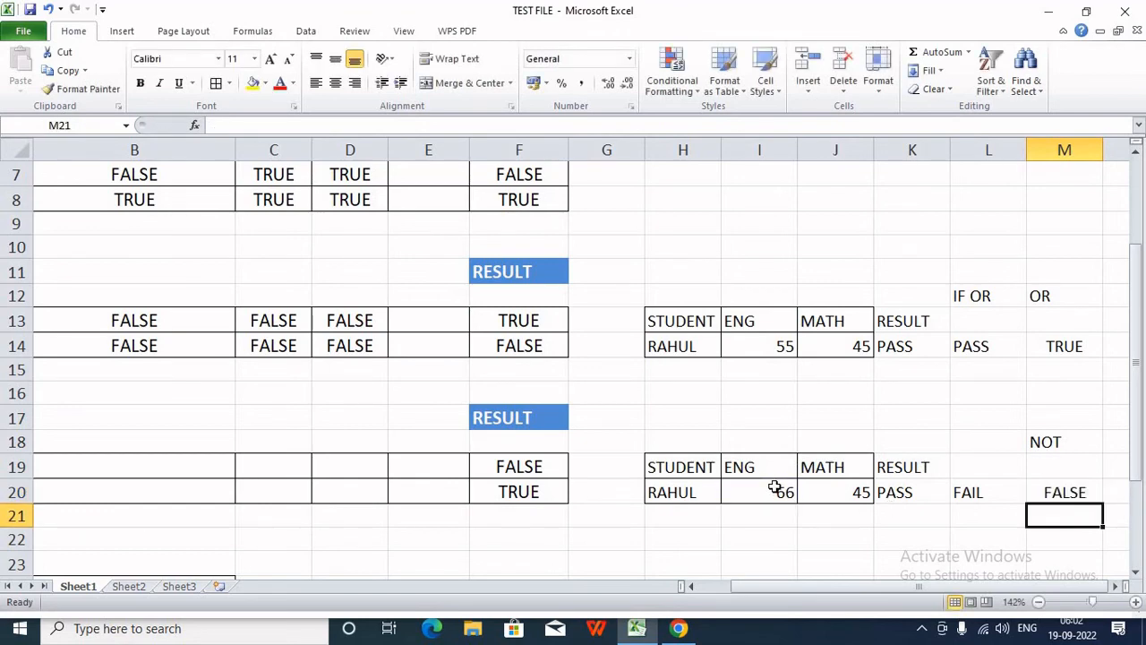
Inspect the NOT formula in M20 and its result without changing it.
left_click(1032, 493)
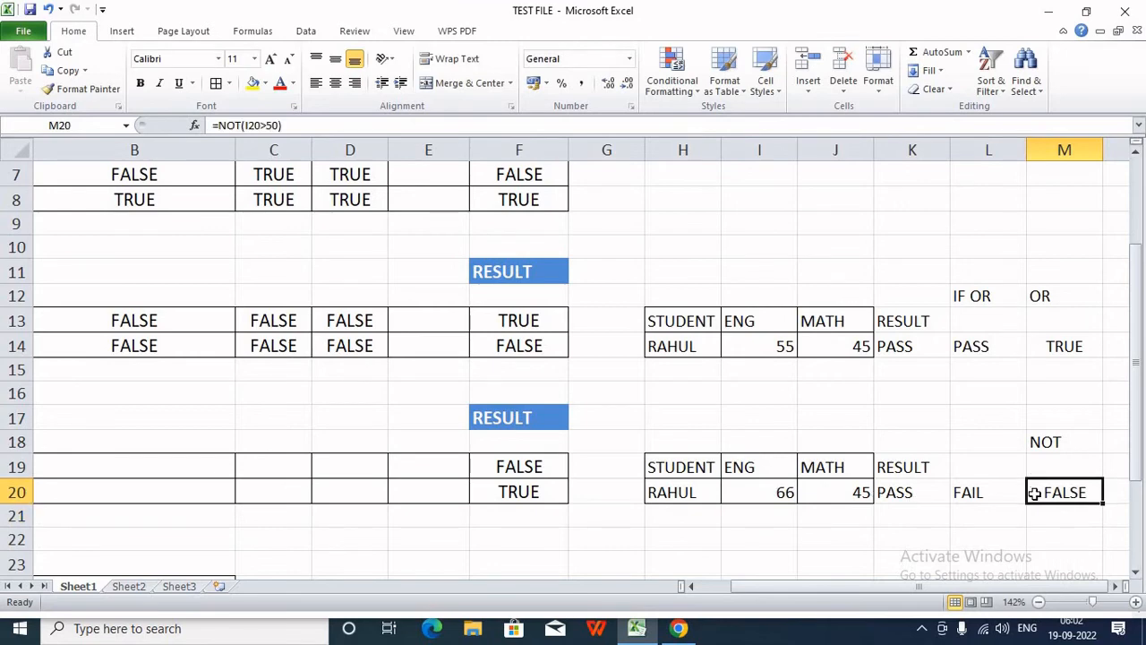
scroll(1034, 493, "down", 1)
double_click(1036, 492)
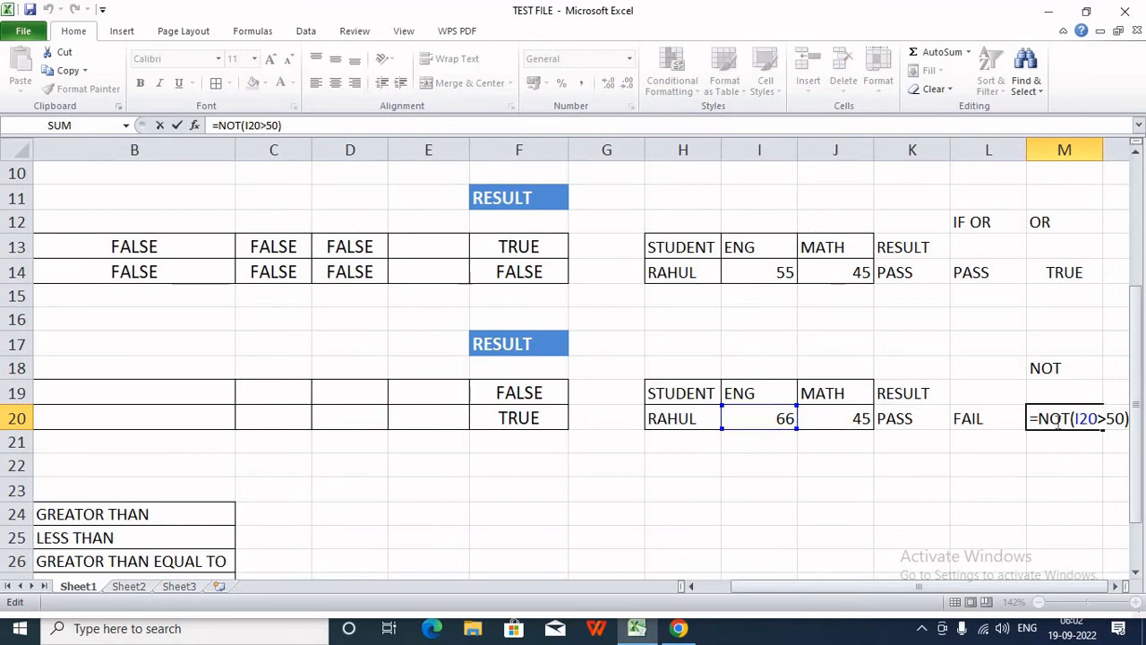
double_click(1063, 418)
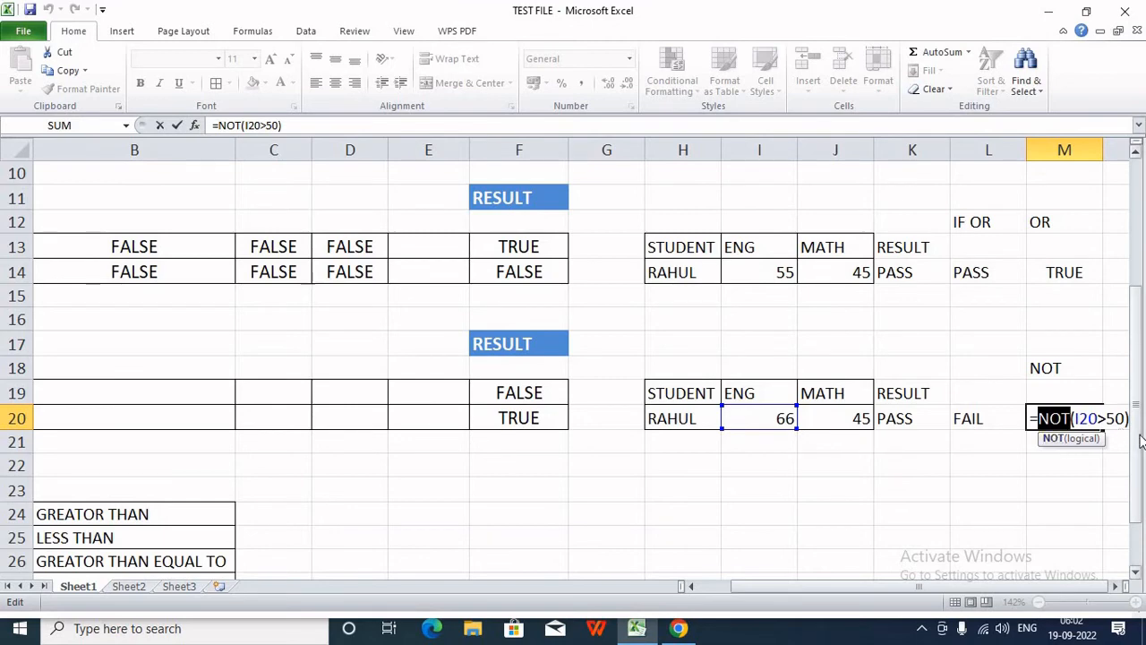
key("Return")
key("Up")
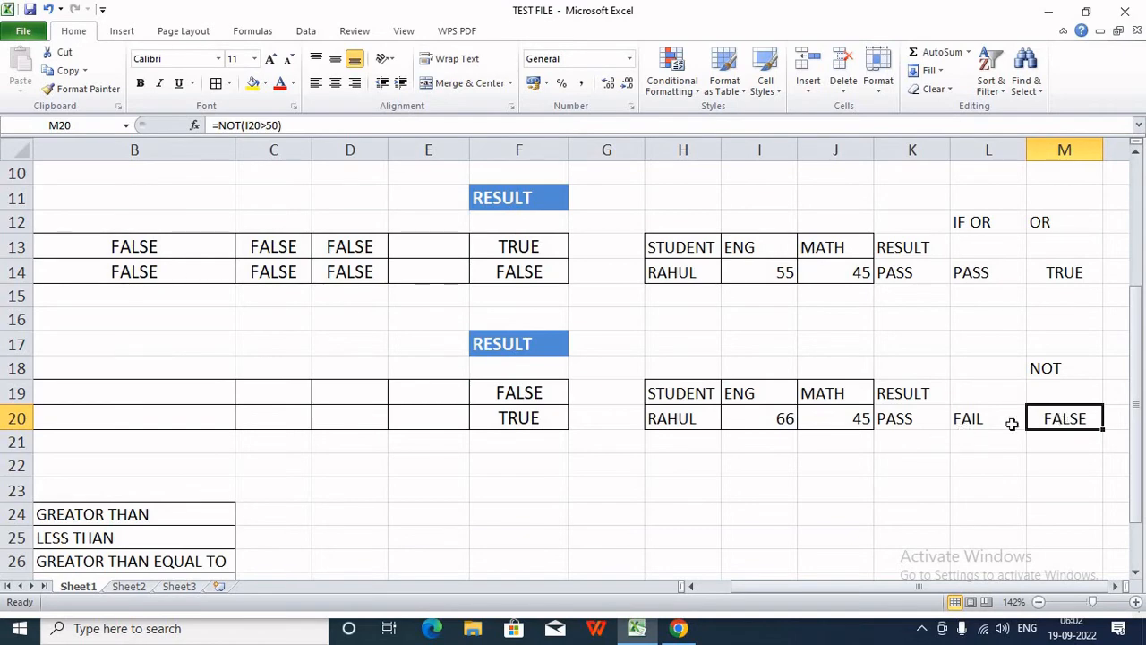
Review the marks tables, and read through the greater-than and less-than entries of the LOGICAL OPERATOR list.
scroll(978, 428, "up", 2)
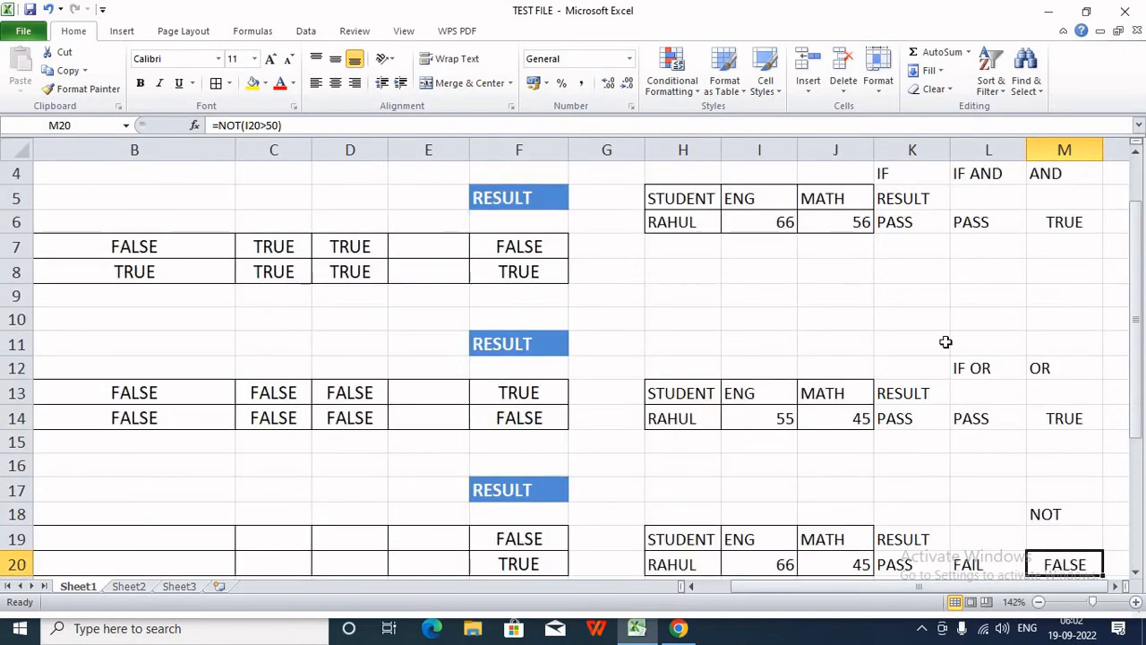
scroll(947, 363, "up", 1)
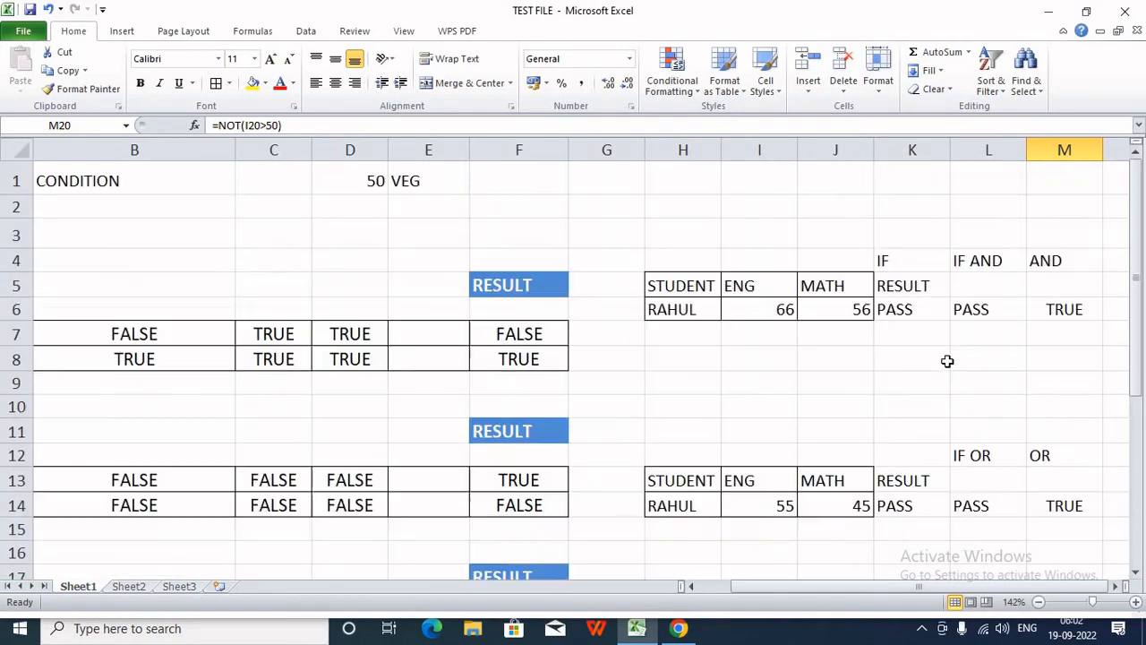
scroll(975, 270, "down", 1)
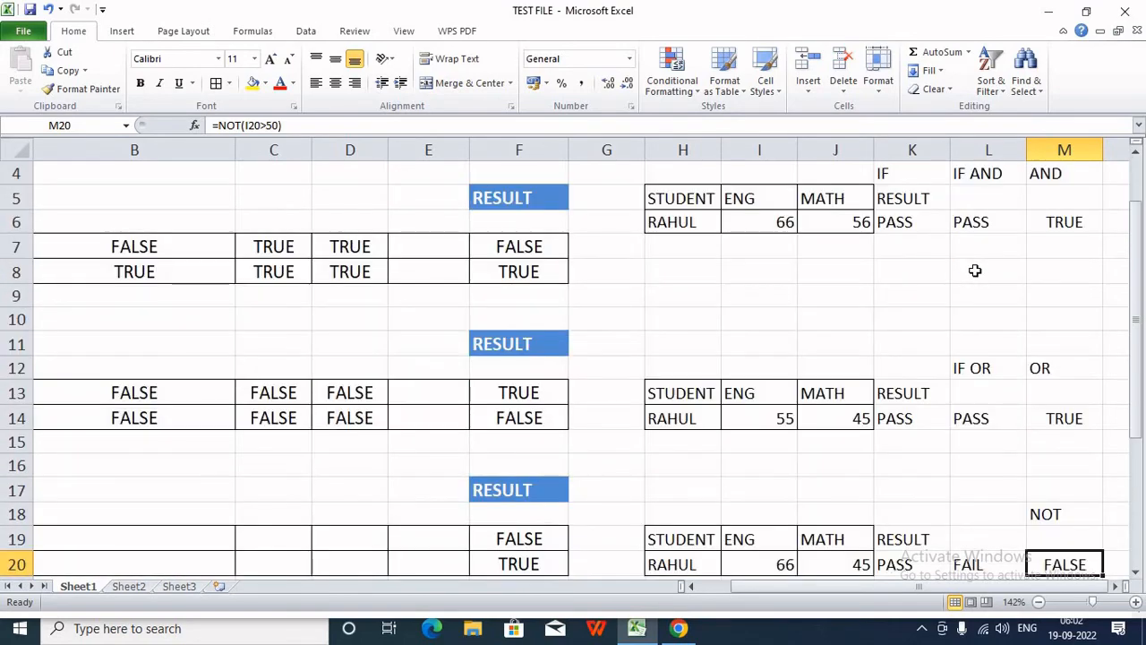
scroll(975, 270, "down", 6)
scroll(972, 289, "up", 2)
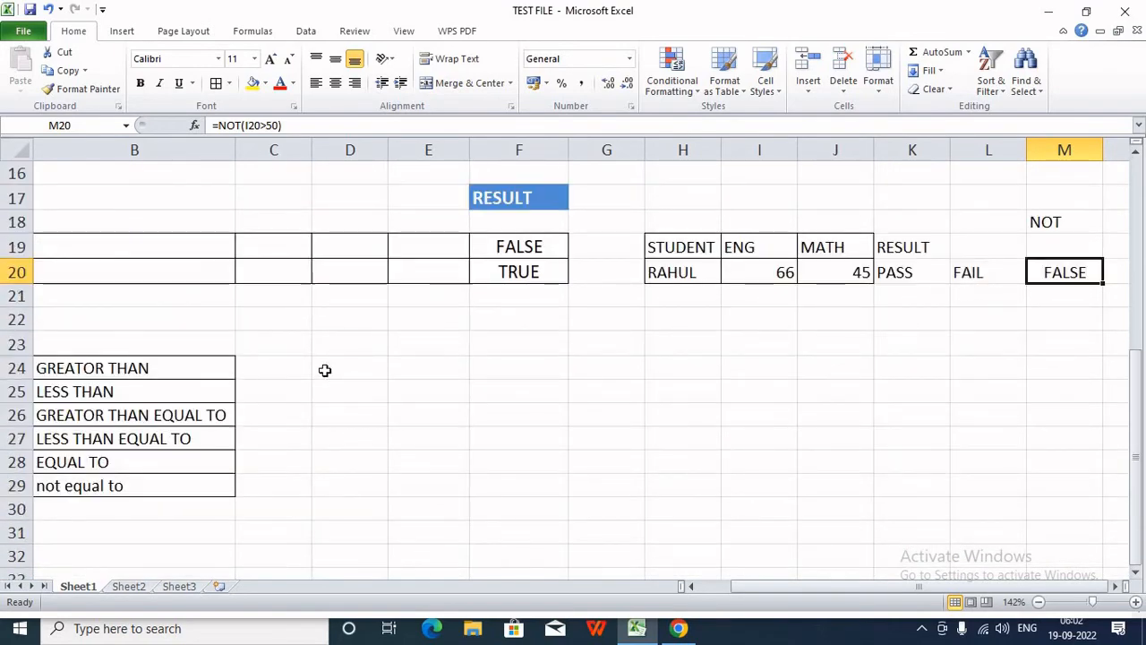
left_click_drag(325, 370, 27, 369)
left_click(297, 388)
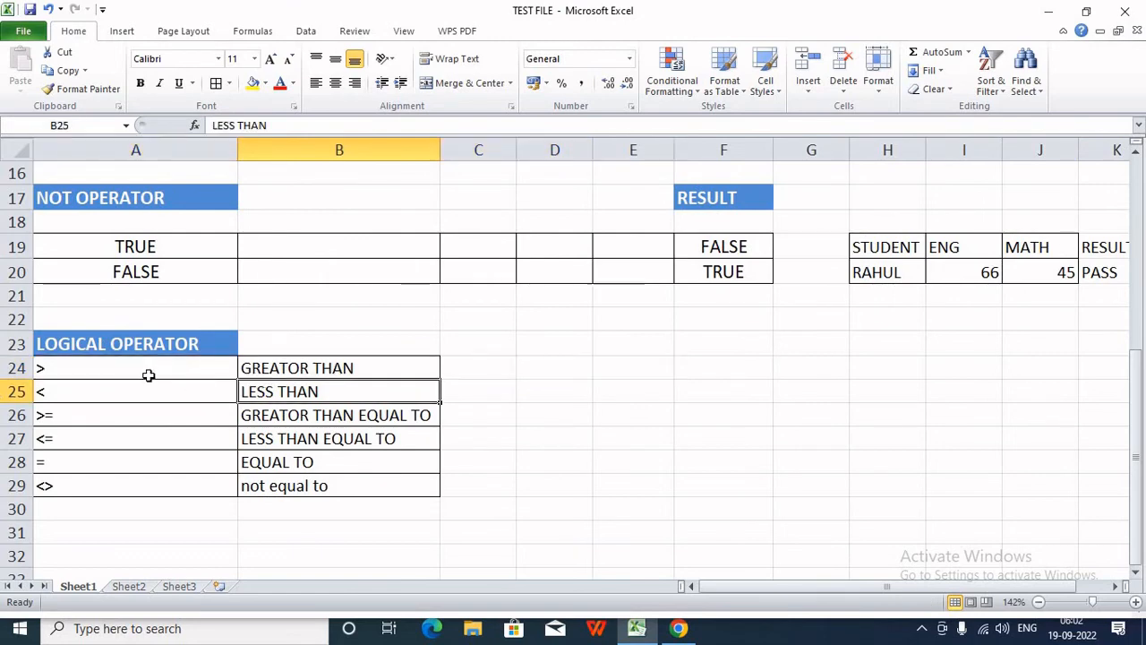
left_click(306, 368)
left_click(303, 391)
left_click(305, 416)
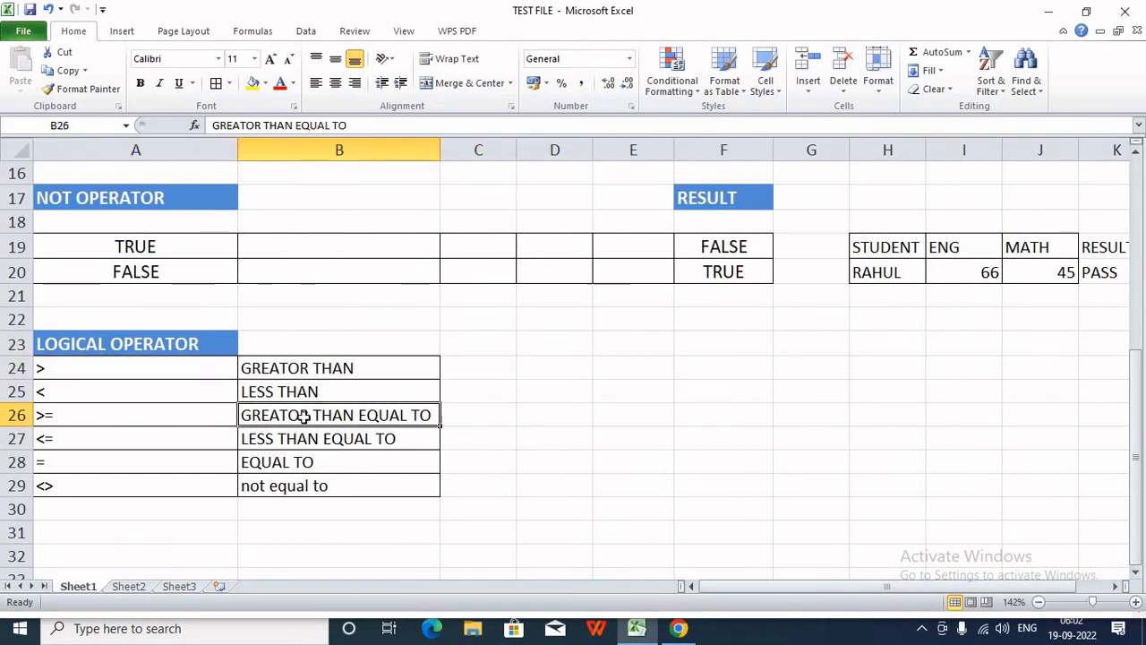
Enter the greater-than comparison =D22>E22 in D24, beside the LOGICAL OPERATOR list.
left_click(599, 395)
left_click(565, 368)
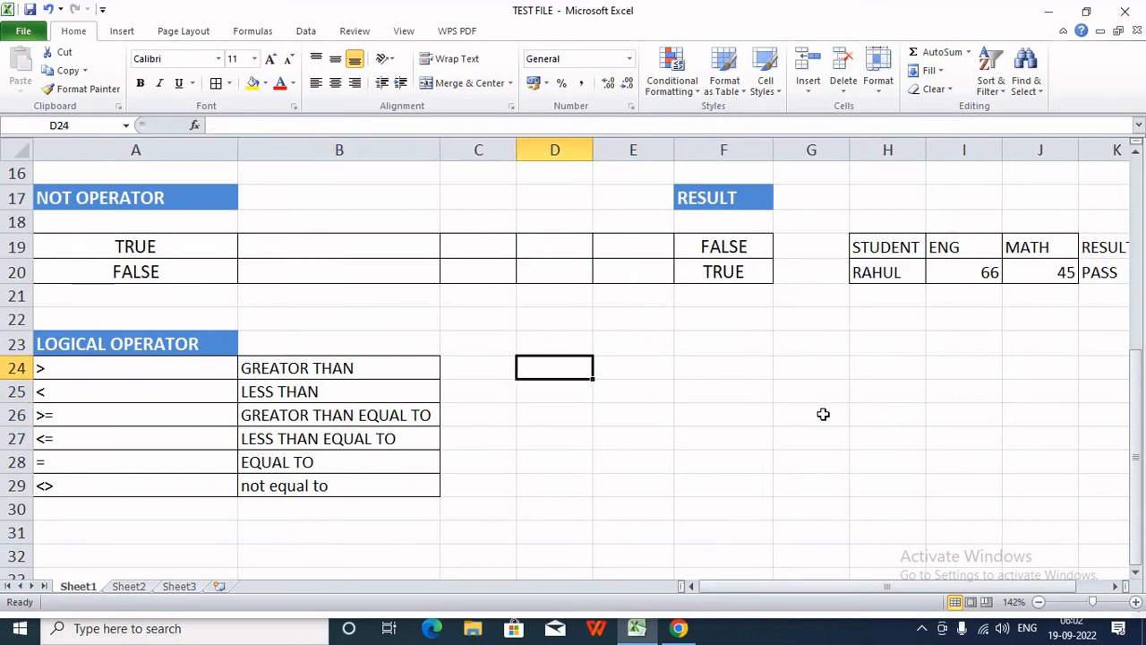
type("=")
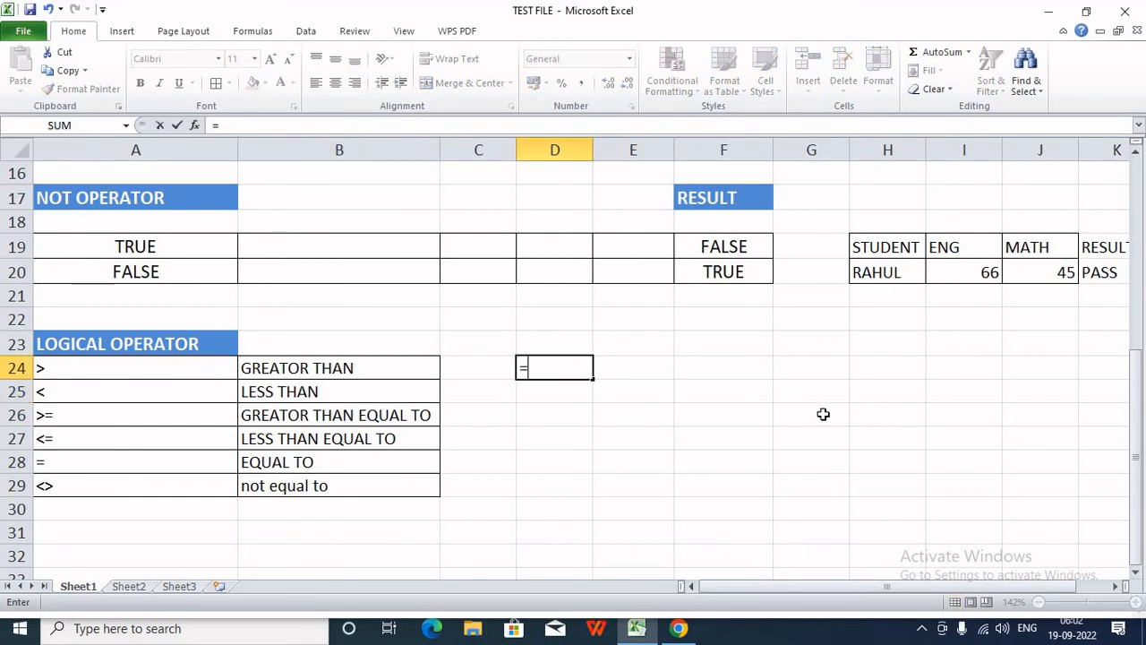
key("Up")
key("F8")
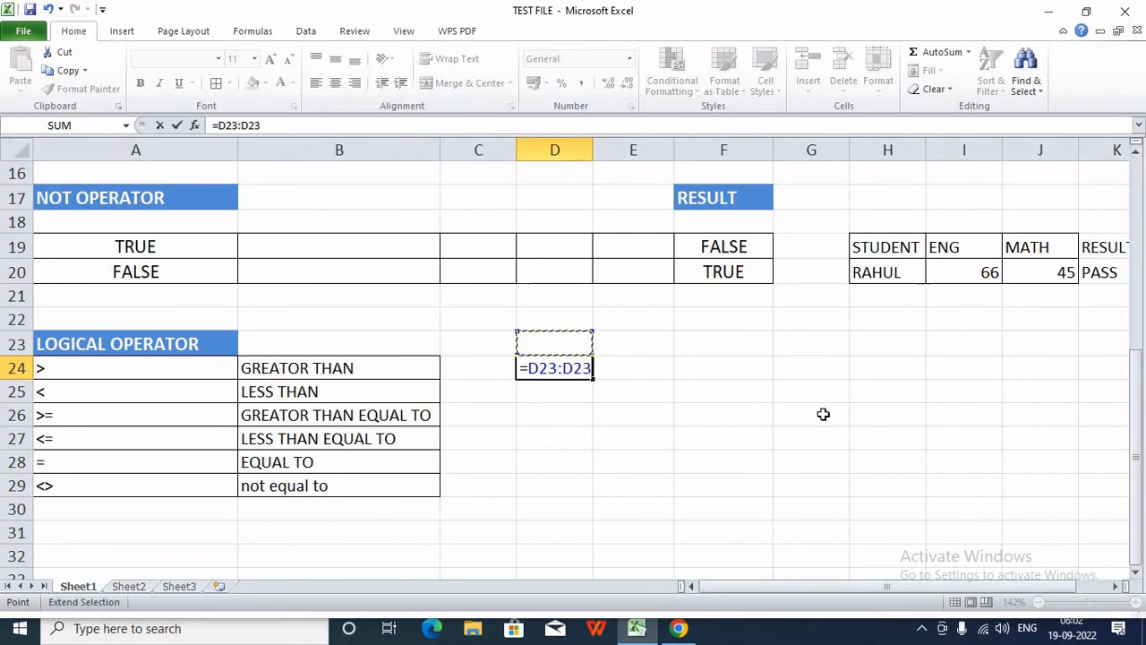
key("Up")
key("BackSpace")
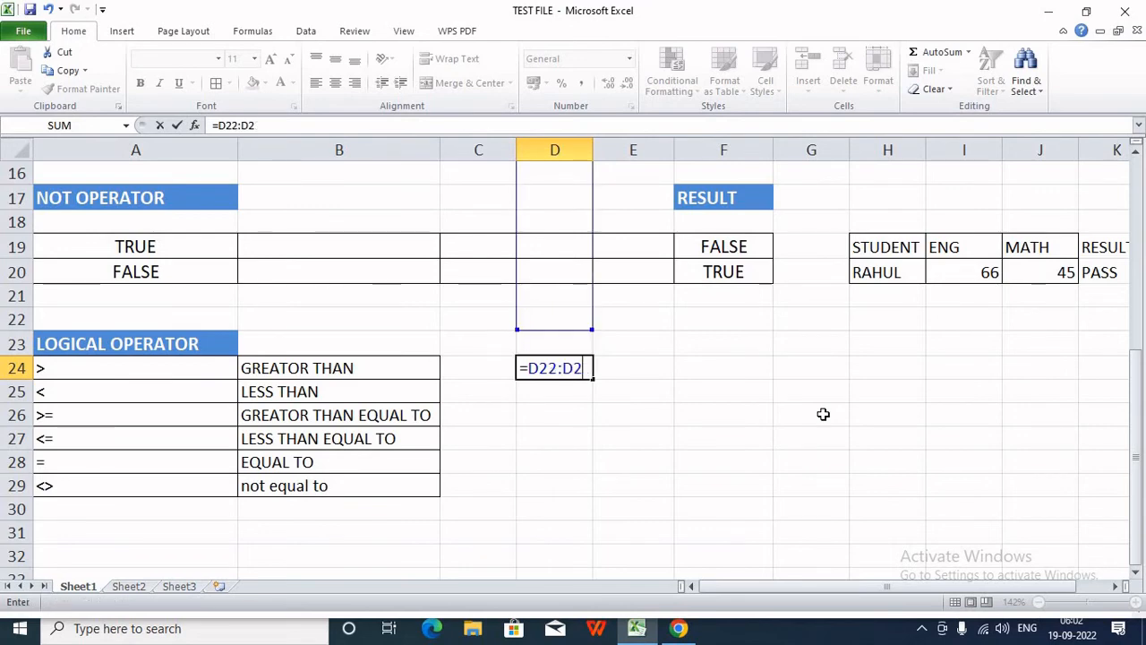
key("BackSpace")
key("BackSpace")
key("BackSpace")
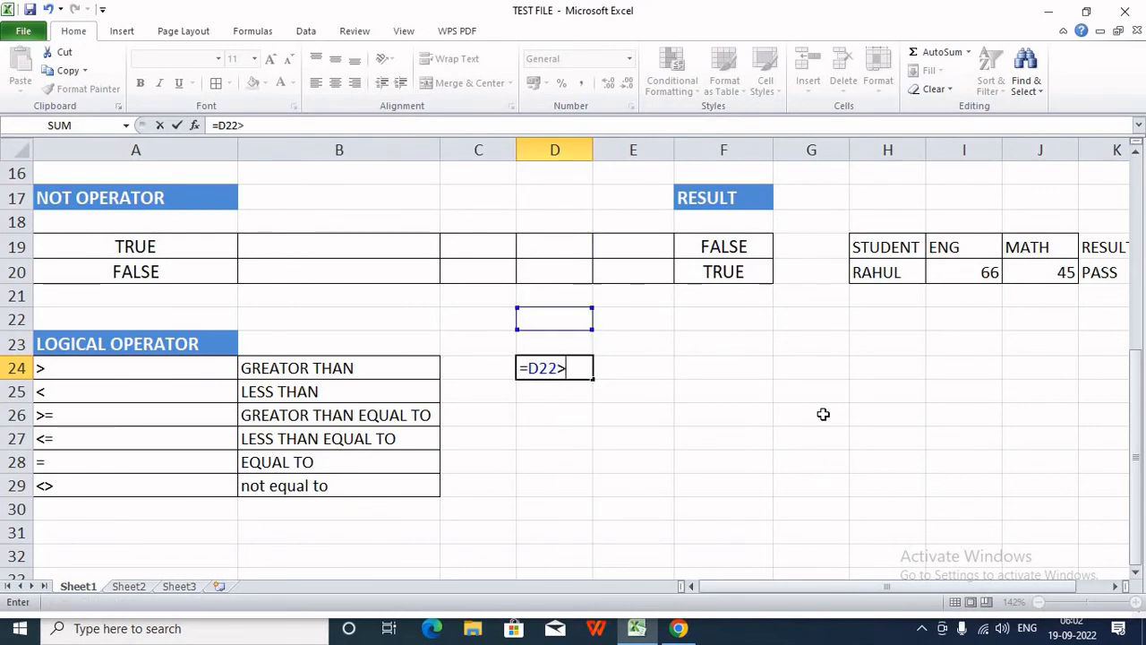
type(">")
key("Up")
key("Up")
key("Right")
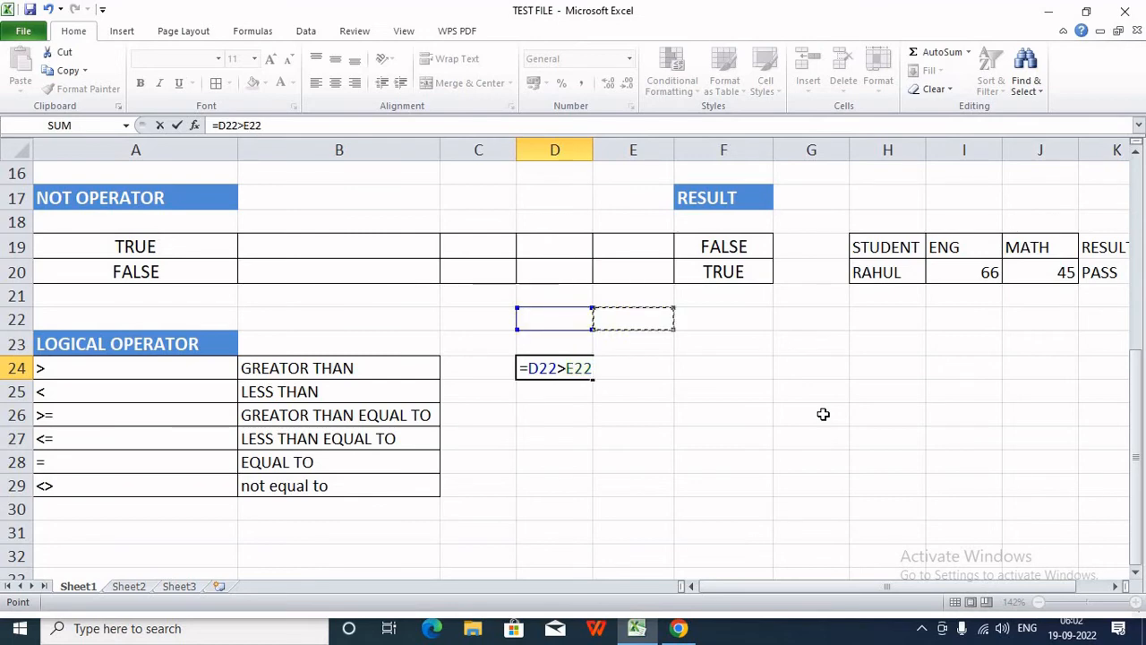
key("Return")
Inspect which cells the greater-than formula in D24 compares.
key("Up")
key("Up")
key("Up")
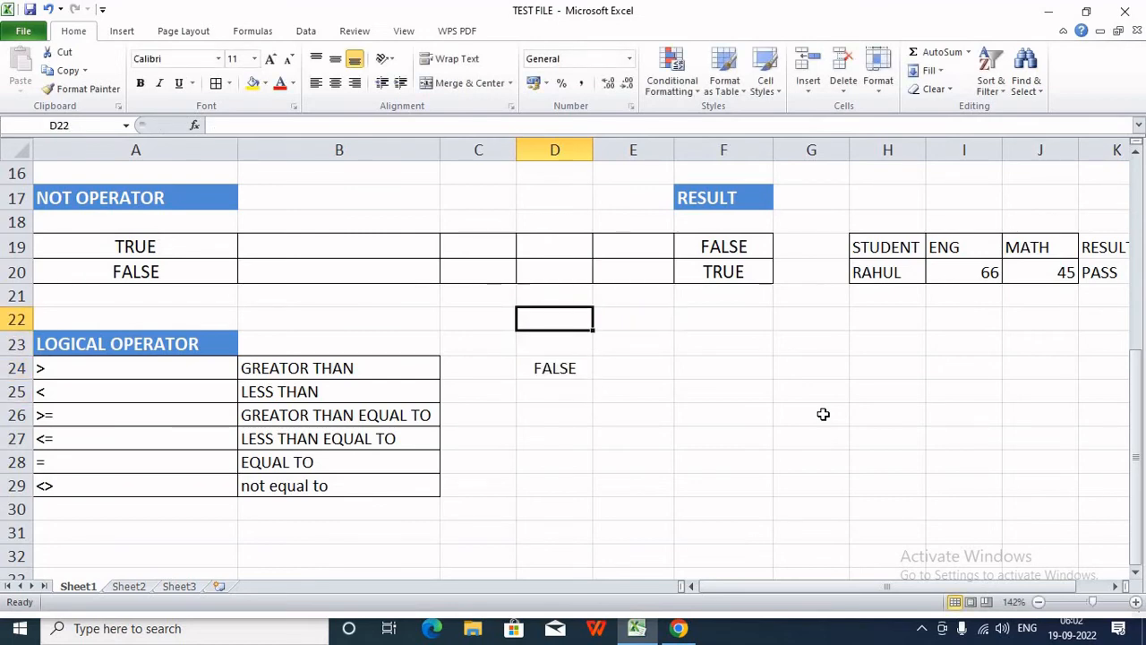
left_click(566, 369)
double_click(557, 369)
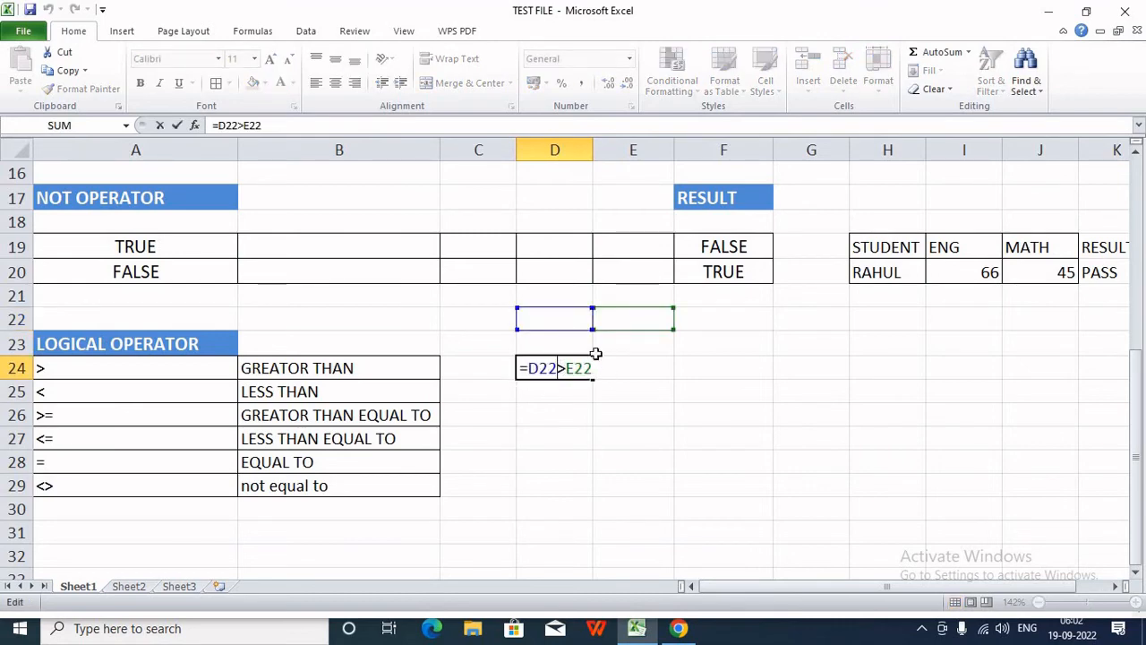
key("Return")
Enter the test values 50 in D22 and 40 in E22 for the comparison formula.
left_click(564, 316)
type("50")
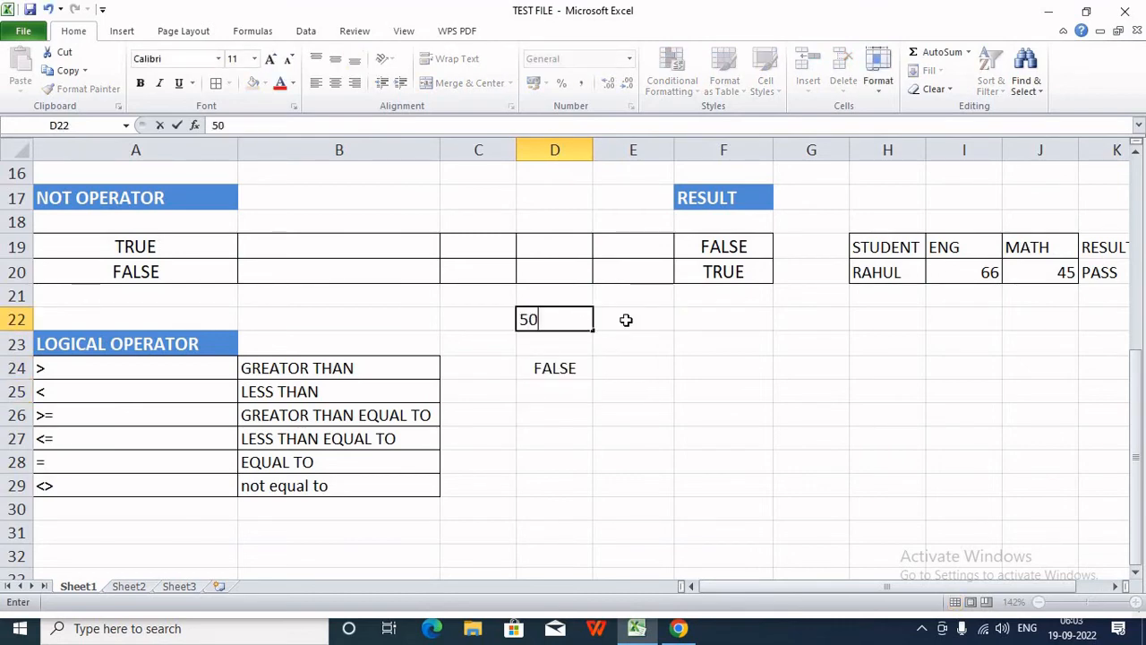
key("Tab")
type("40")
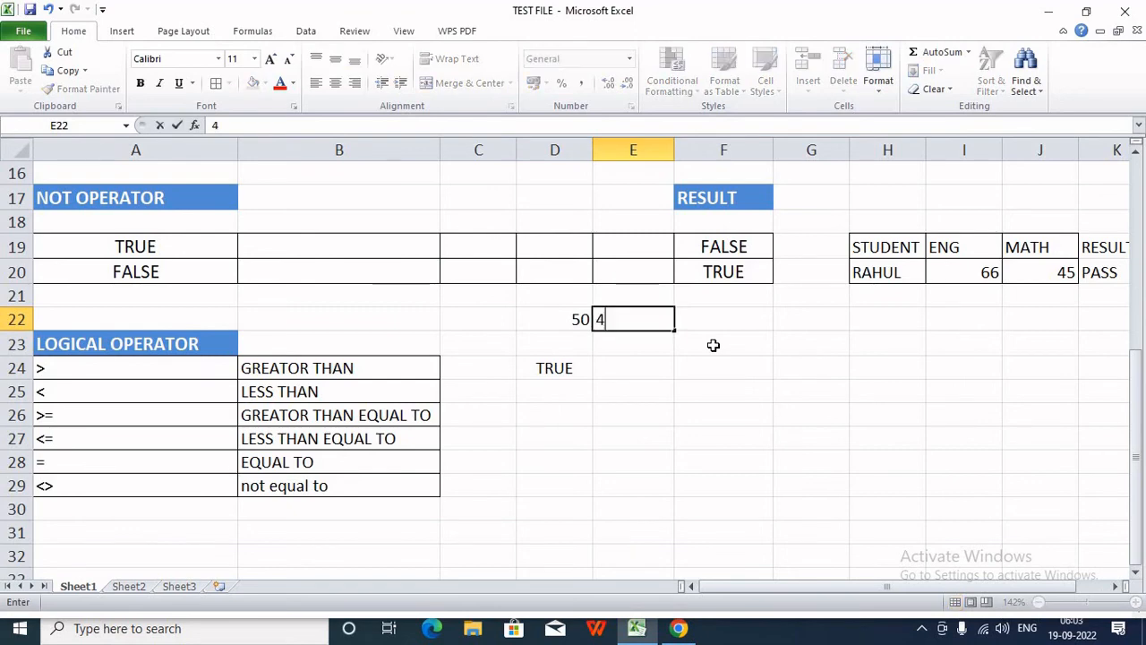
left_click(686, 407)
Check the values in D22 and E22 against the greater-than formula in D24.
left_click(548, 311)
left_click(667, 322)
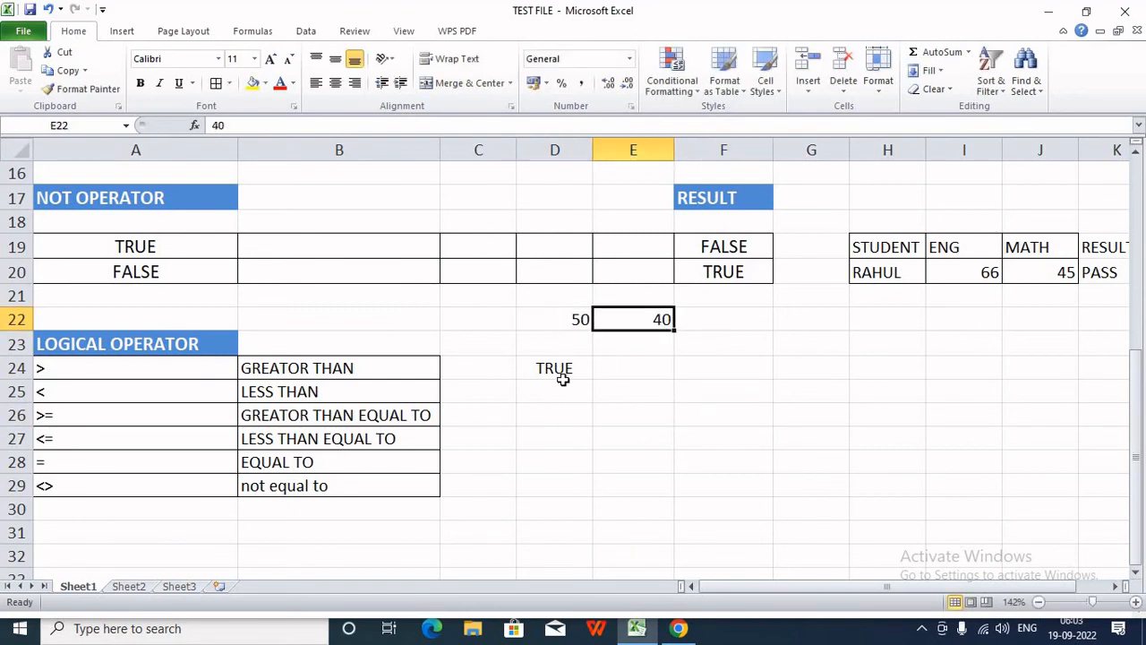
double_click(559, 370)
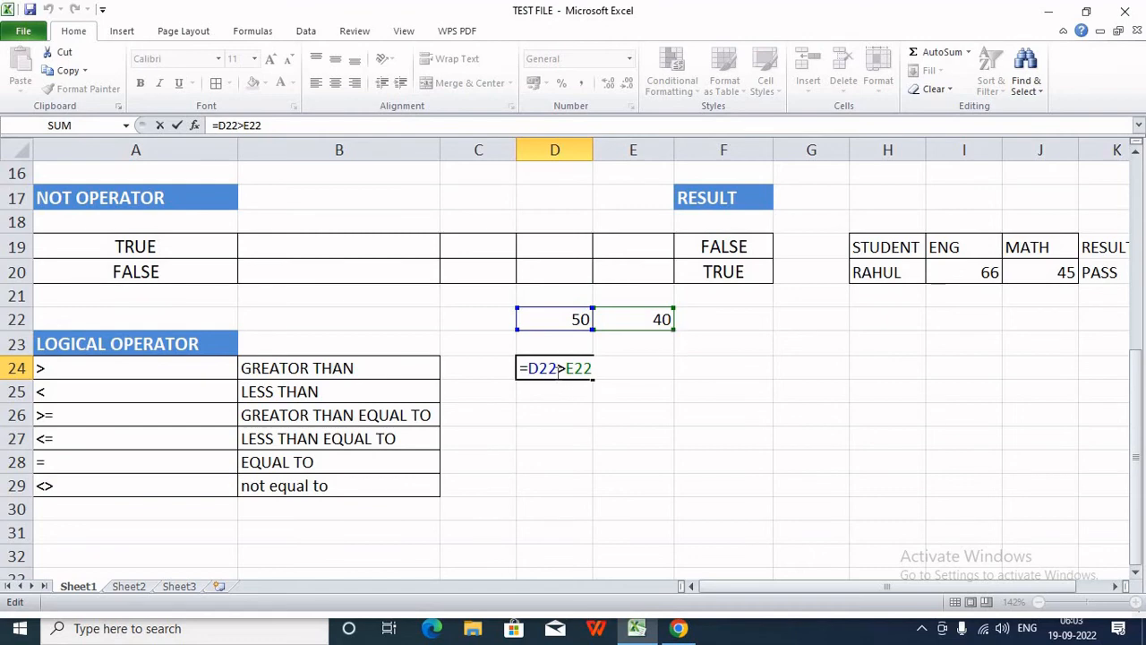
key("Return")
Enter the less-than comparison =D22<E22 in D25, beside the LESS THAN row.
type("=")
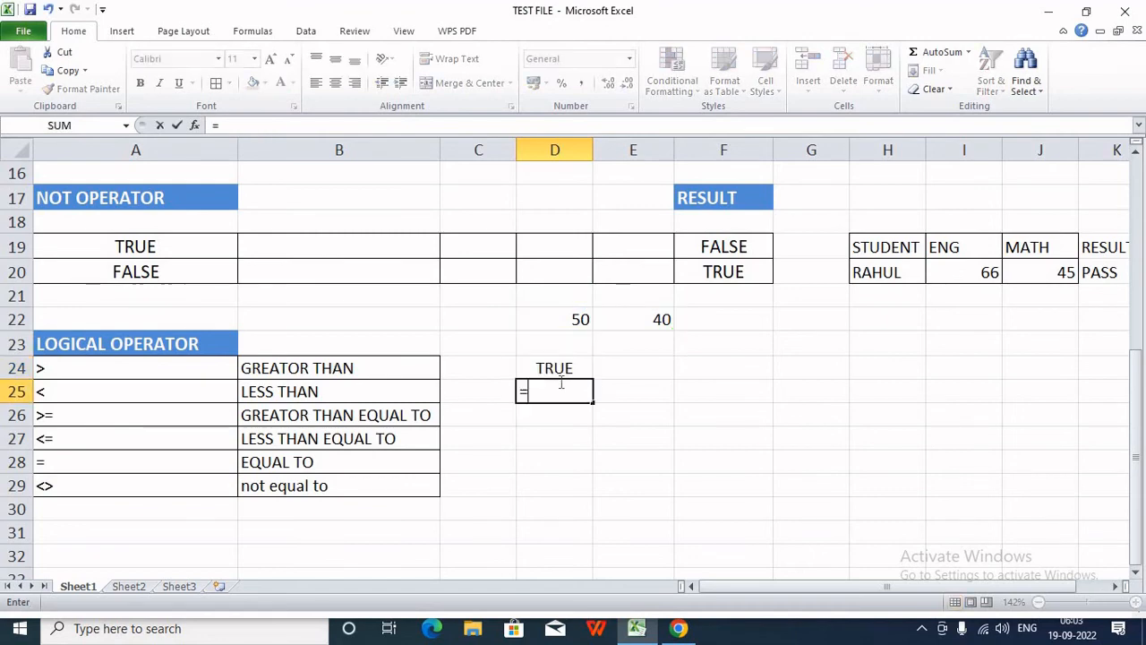
key("Up")
key("Up")
key("Up")
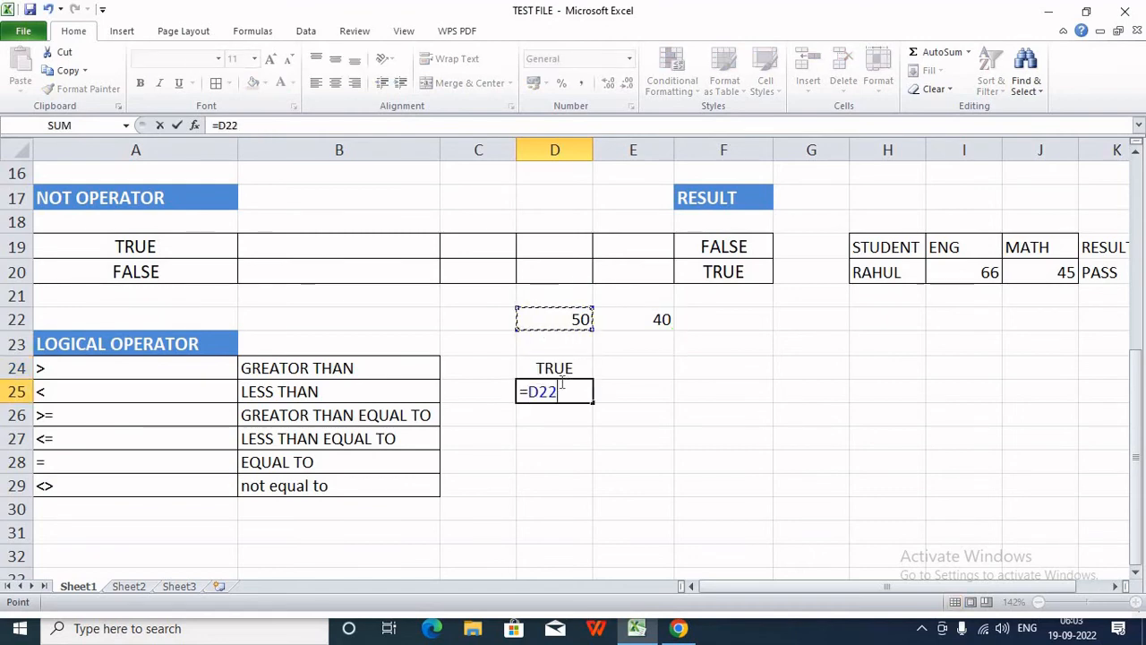
type("<")
left_click(623, 316)
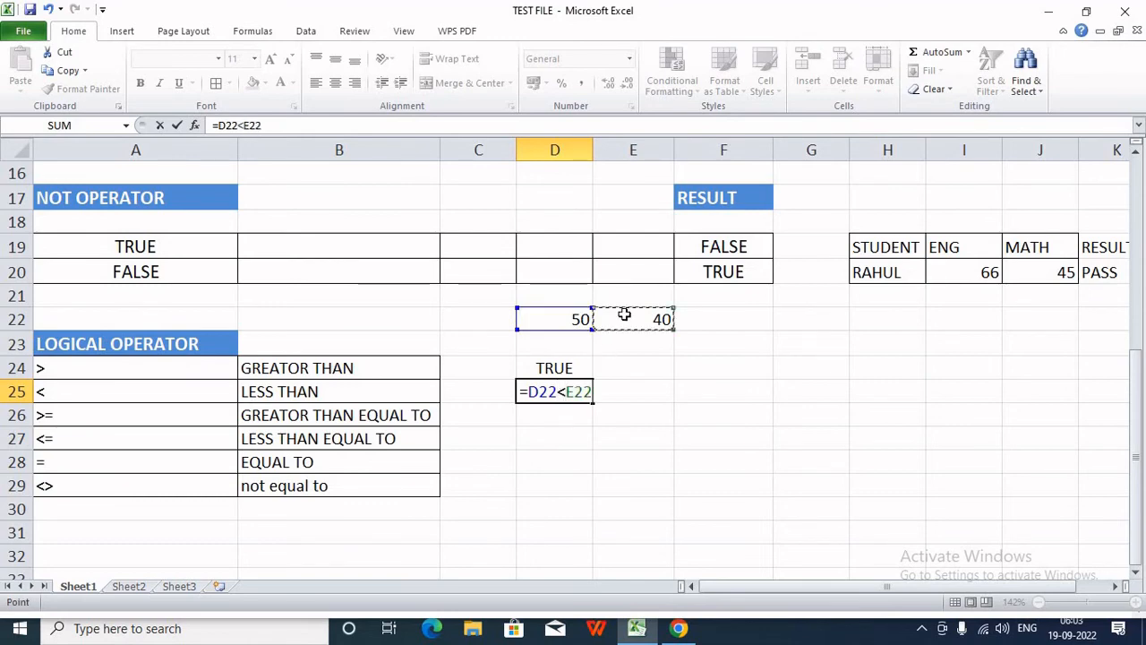
key("Return")
left_click(582, 394)
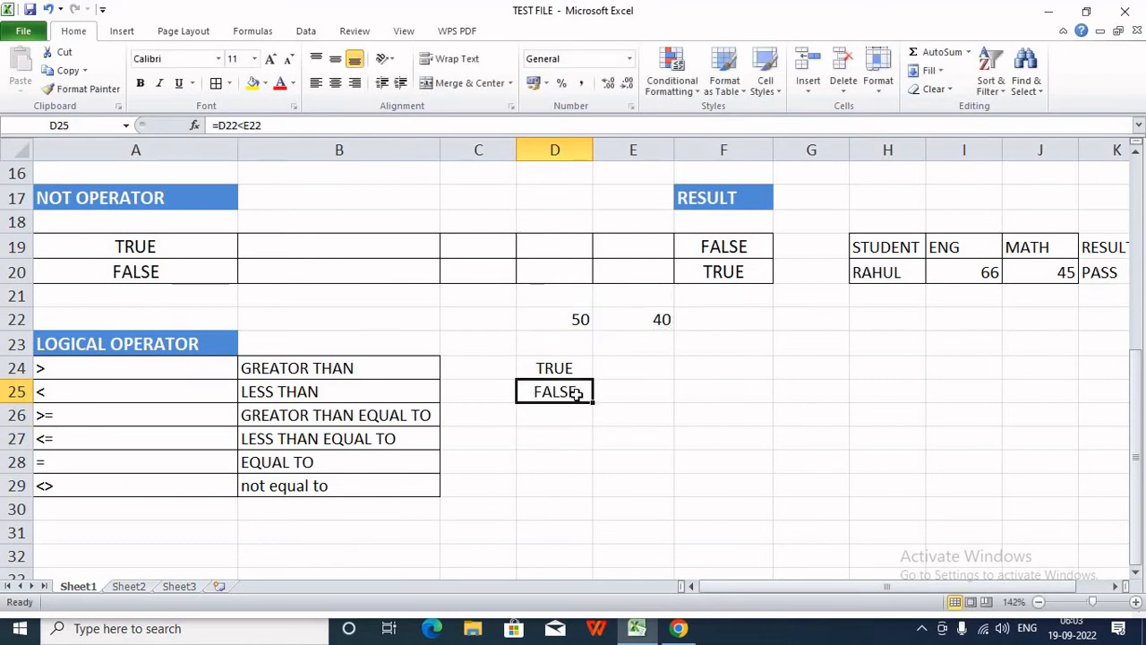
Enter the comparison =D22=E22 in D26 to test whether the two values are equal.
left_click(556, 418)
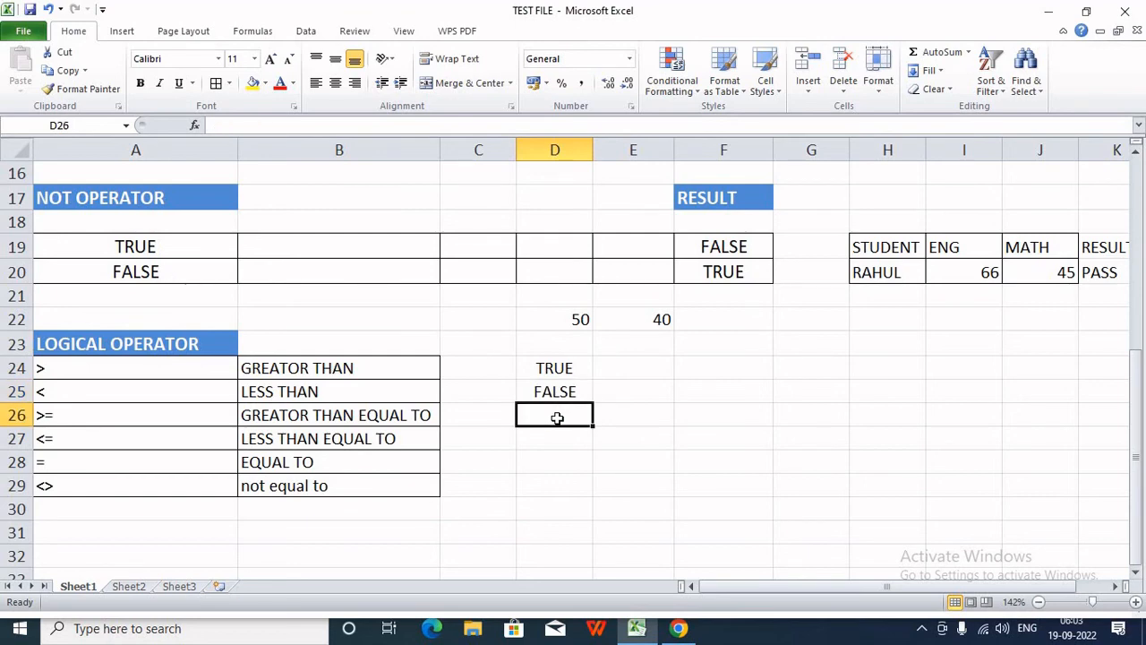
type("=")
left_click(582, 320)
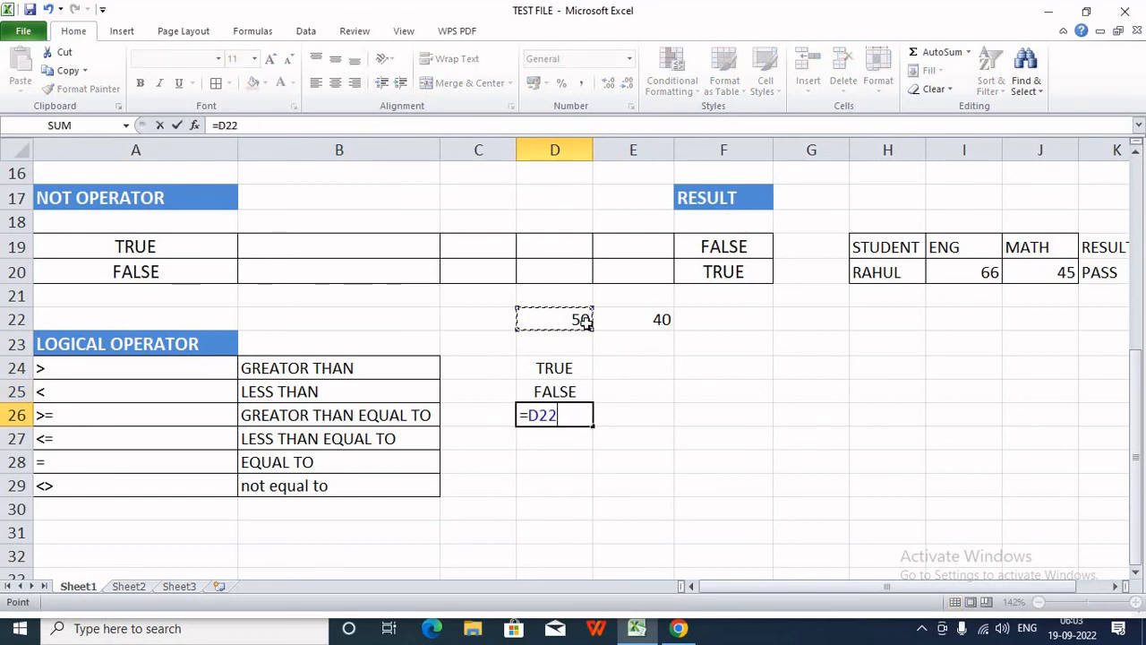
type("=")
left_click(610, 317)
key("Return")
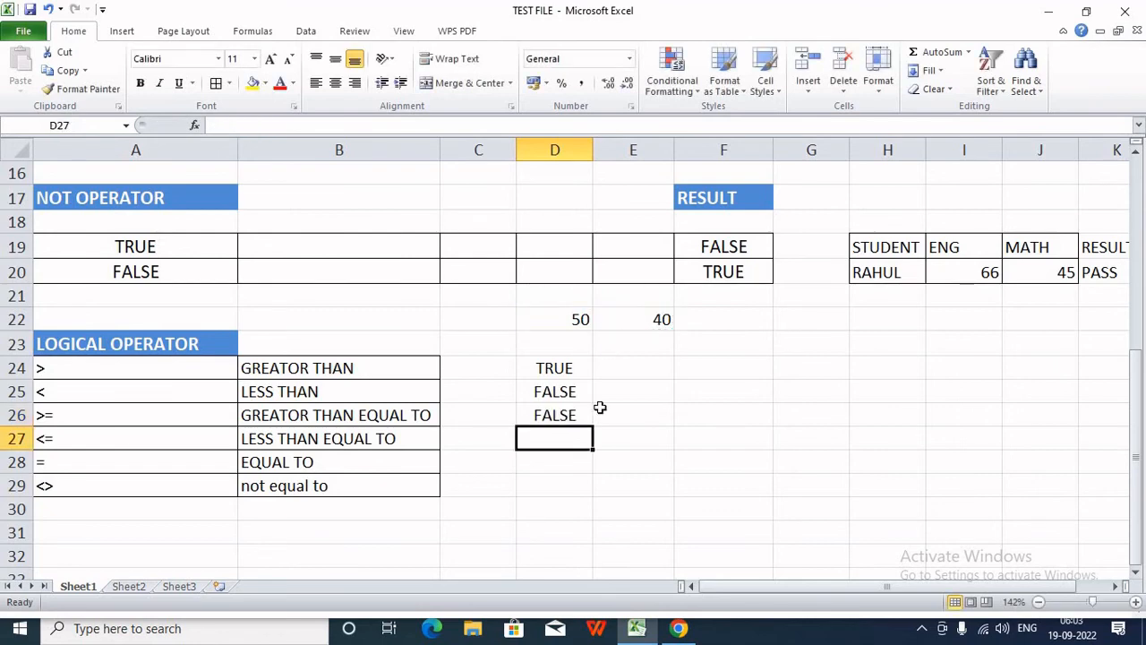
left_click(558, 410)
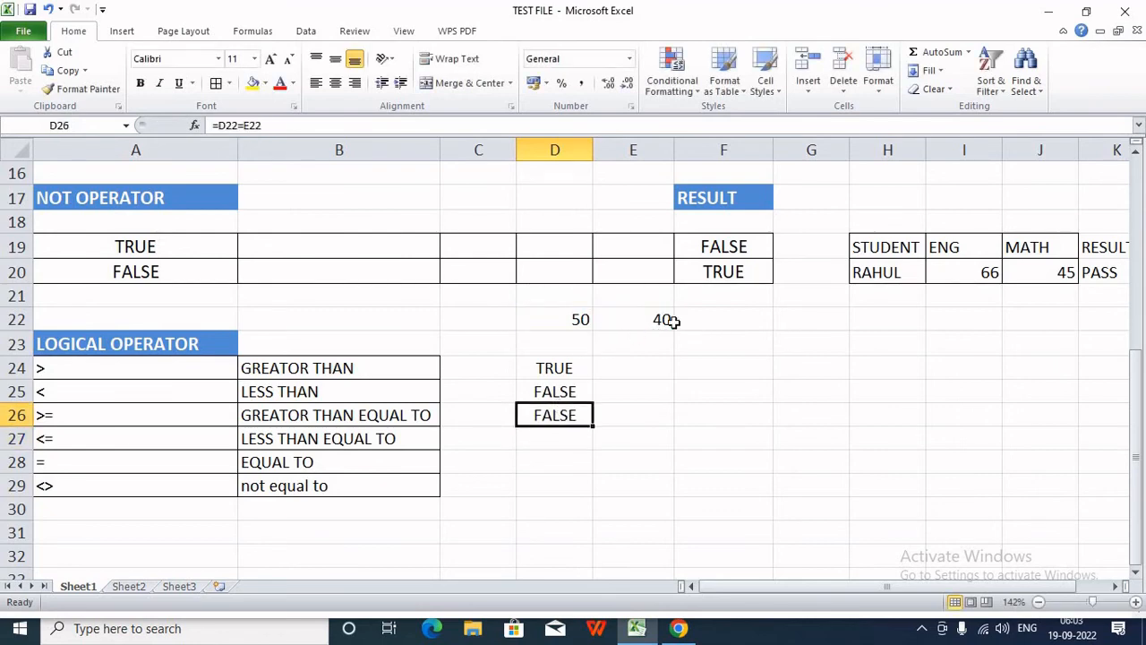
Change the test value in E22 to 50 and check the equality formula in D26.
left_click(656, 320)
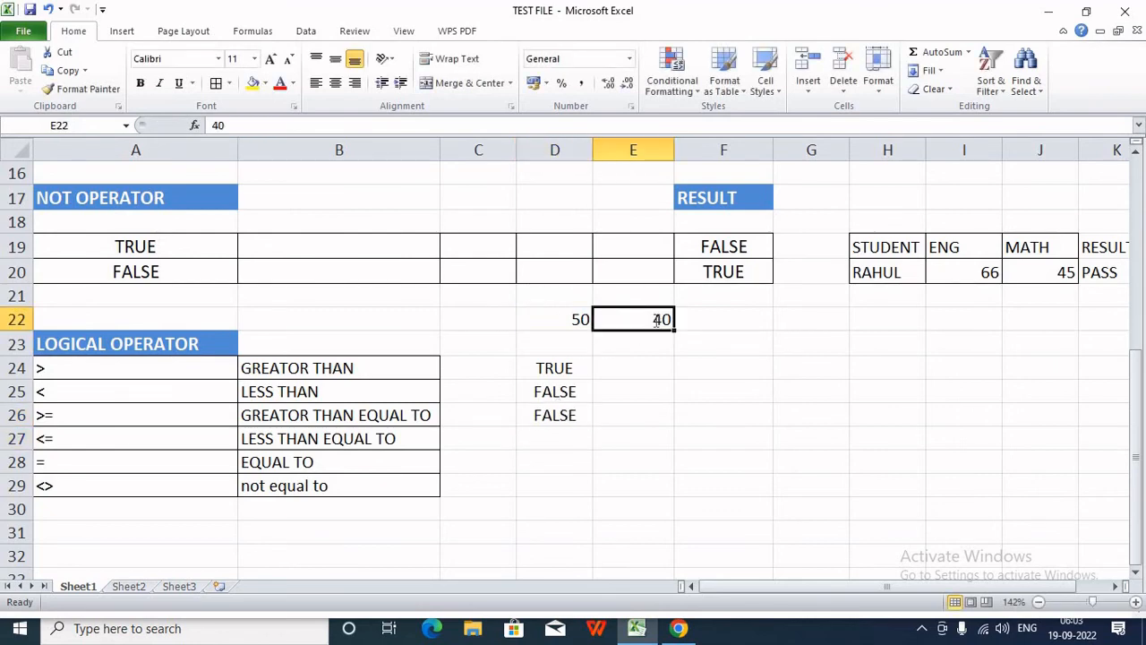
type("500")
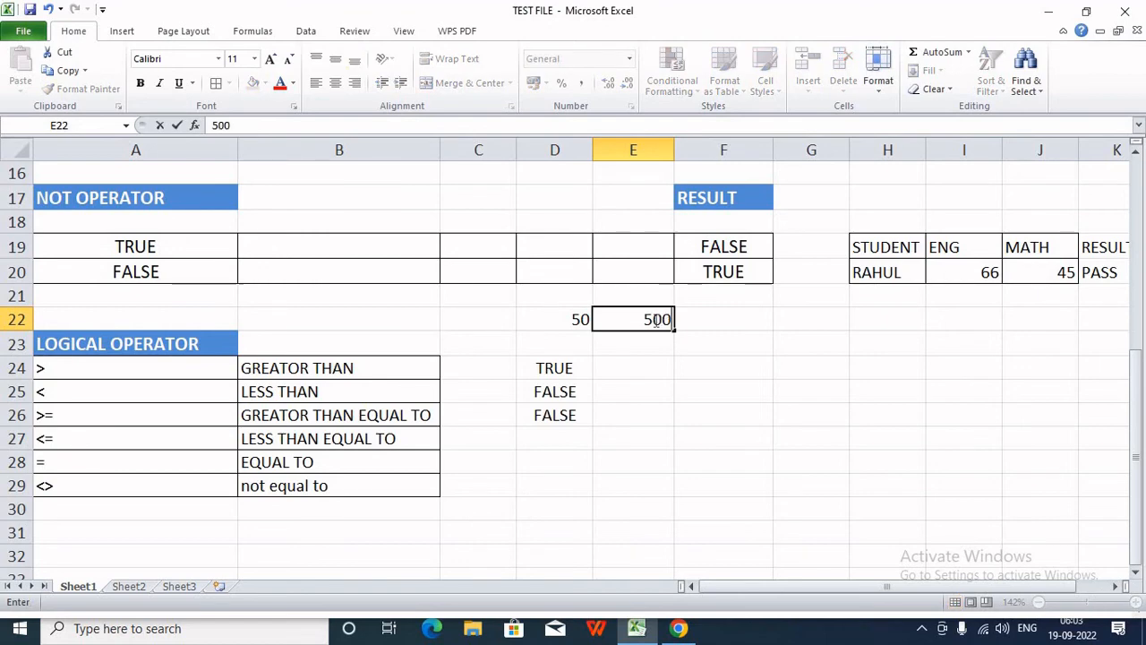
left_click(663, 394)
left_click(565, 414)
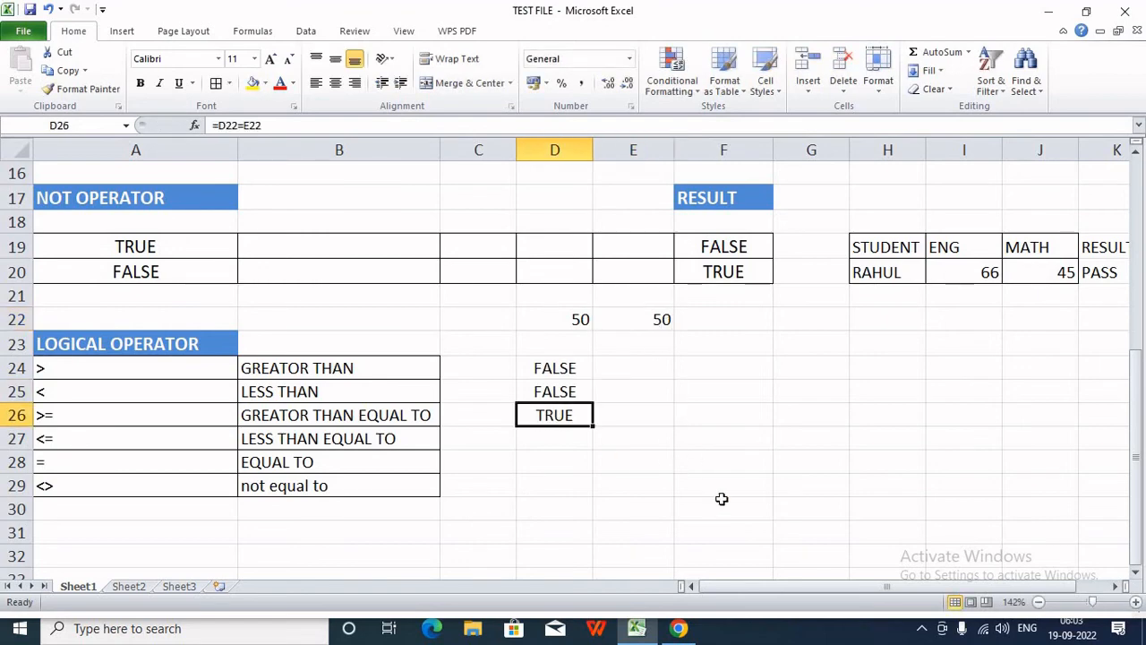
Set the test value in E22 to 45 and add a third test value of 50 in F22.
left_click(657, 321)
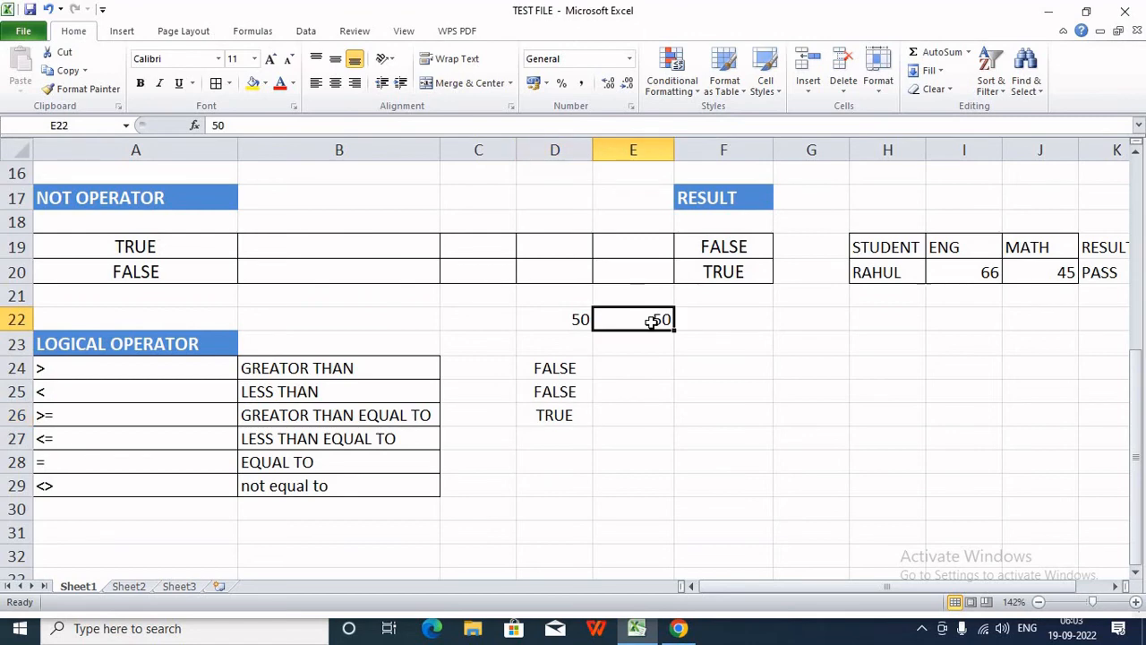
type("4")
left_click(645, 392)
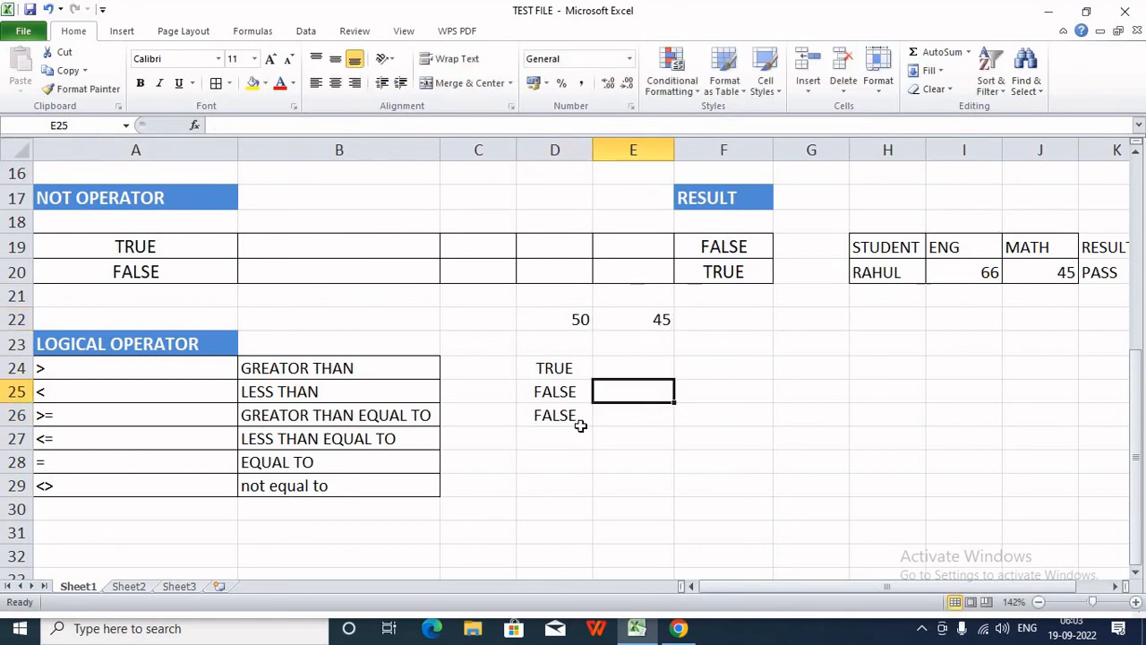
left_click(719, 335)
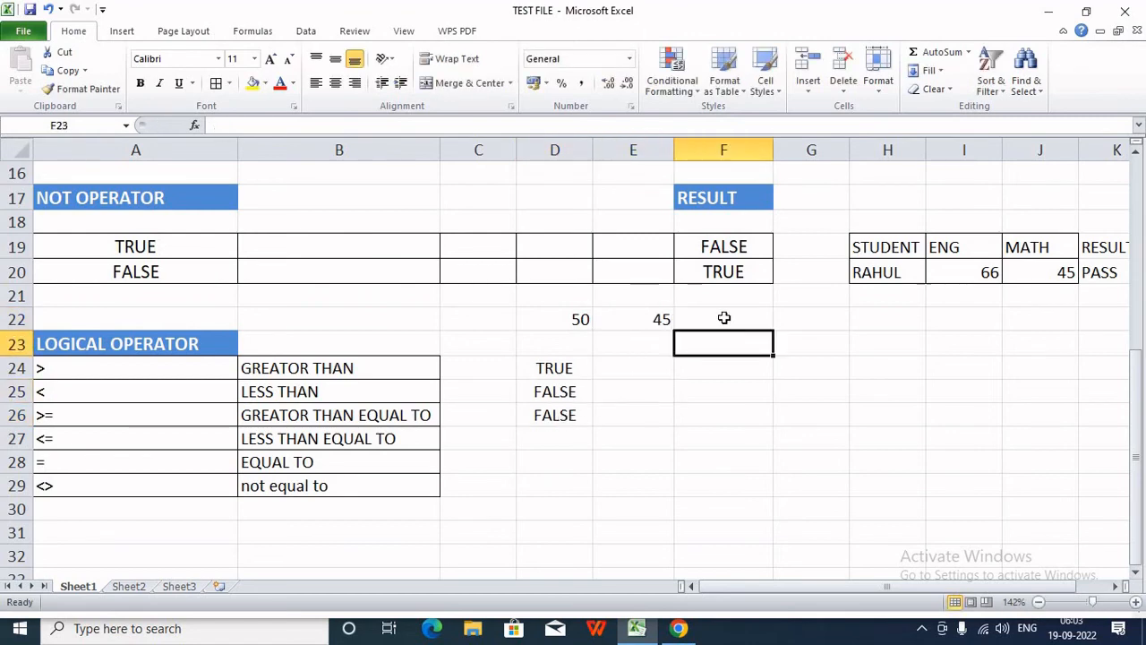
left_click(714, 320)
type("50")
left_click(653, 447)
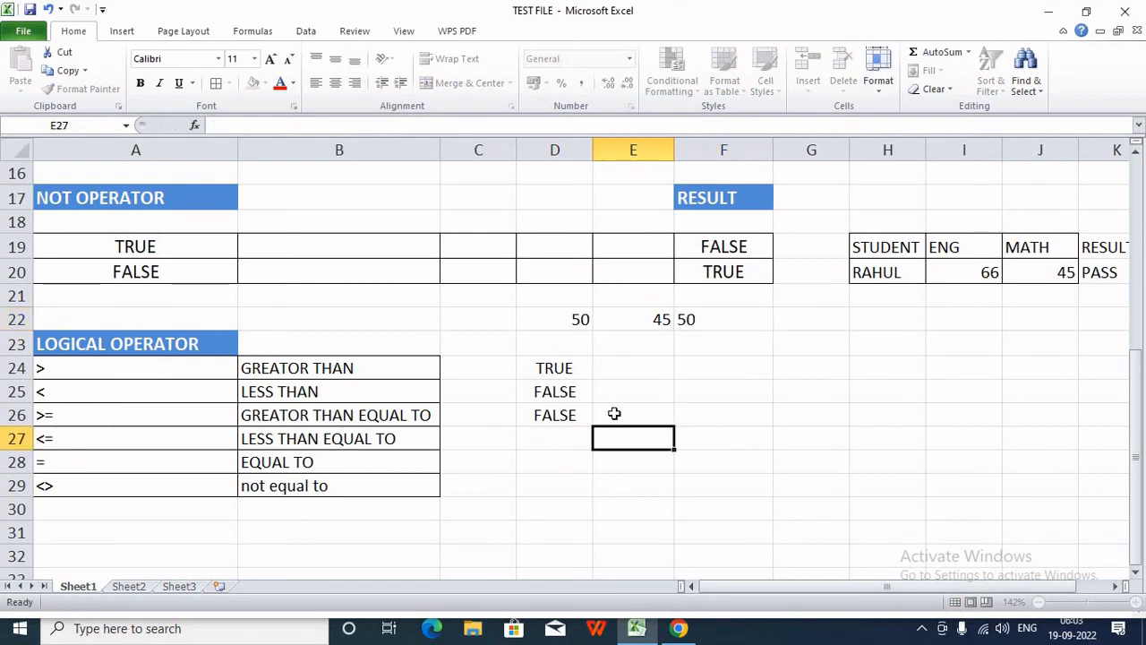
Edit the equality formula in D26 so it compares D22 with F22, as =D22=F22.
double_click(577, 411)
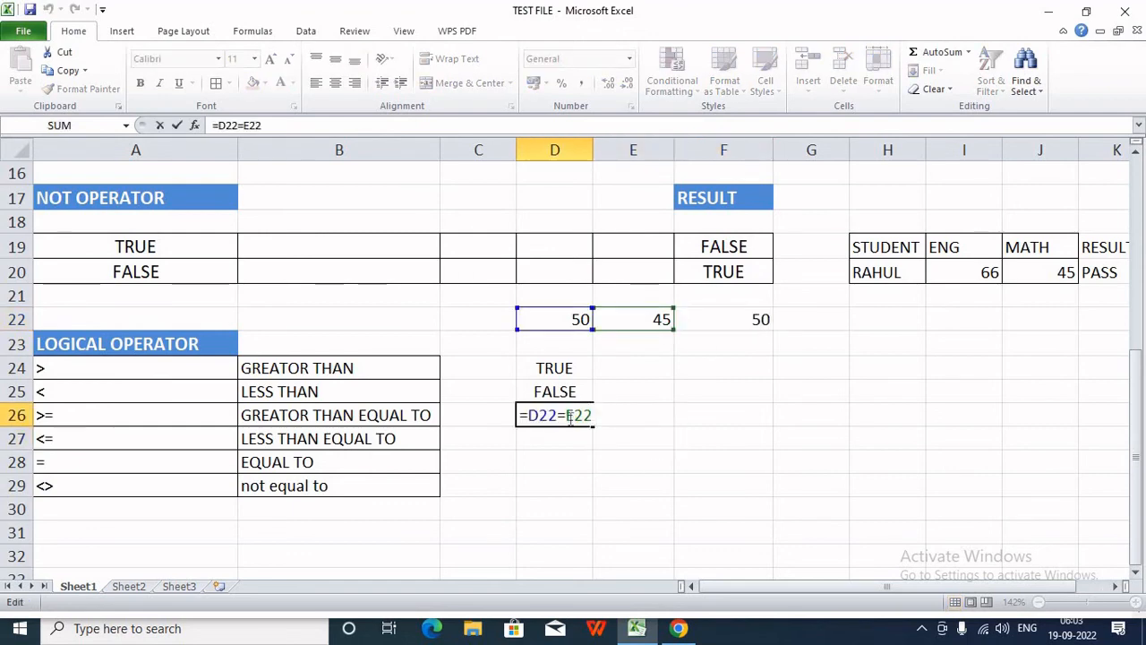
left_click_drag(566, 415, 594, 414)
key("BackSpace")
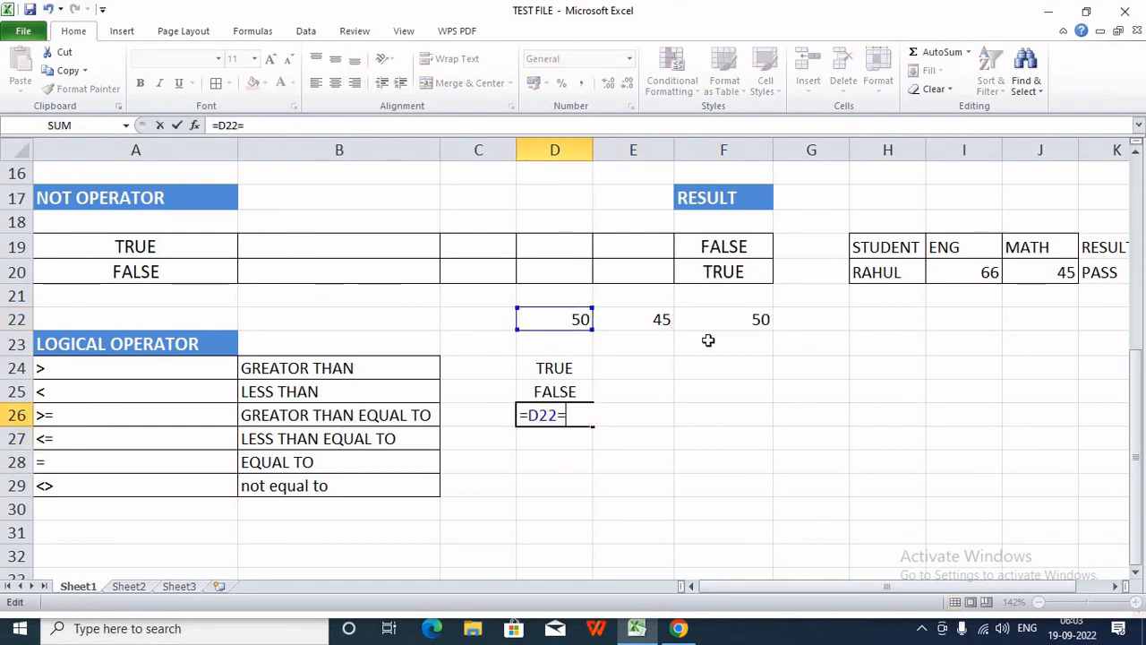
left_click(743, 320)
key("Return")
left_click(775, 446)
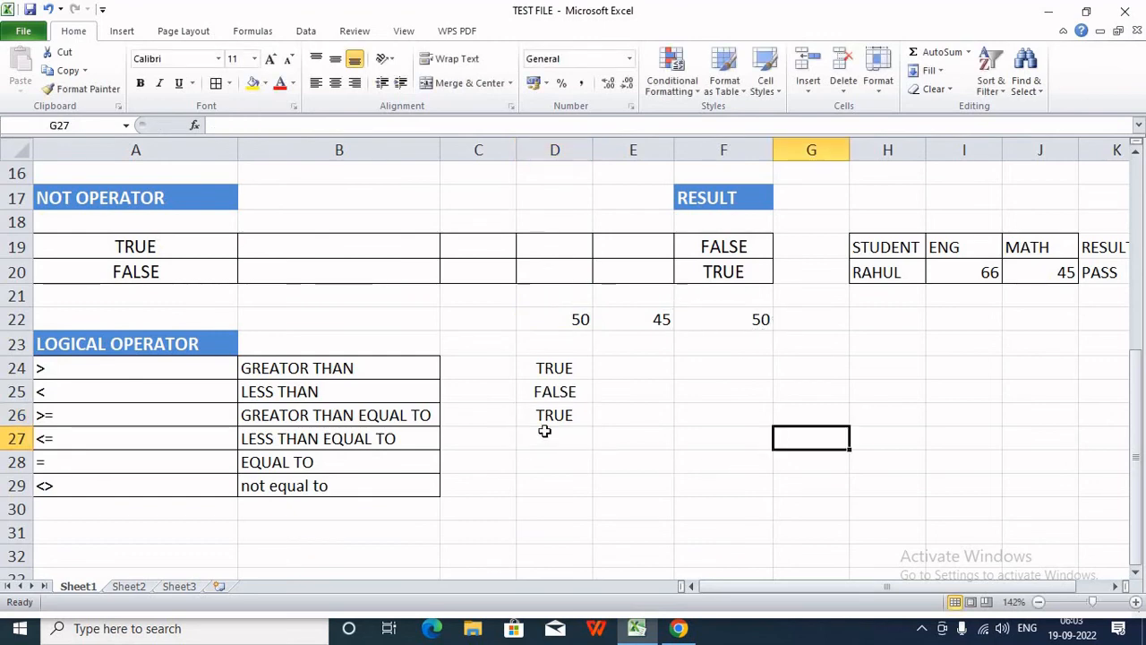
Re-enter the >= symbol in A26 of the LOGICAL OPERATOR list.
left_click(547, 445)
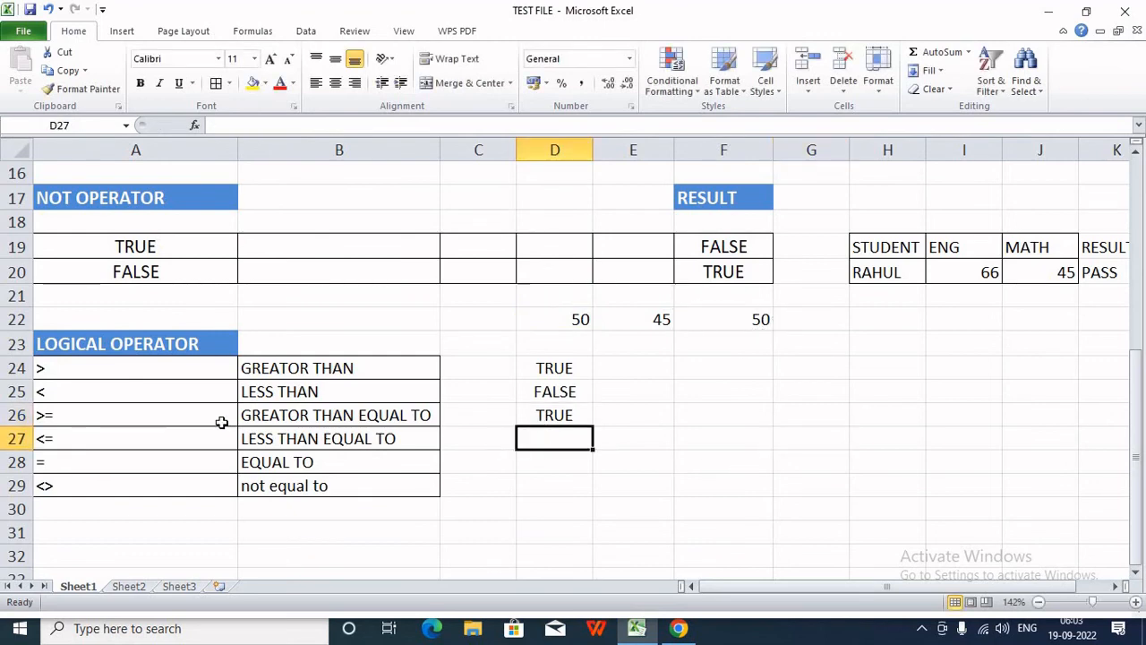
left_click(567, 409)
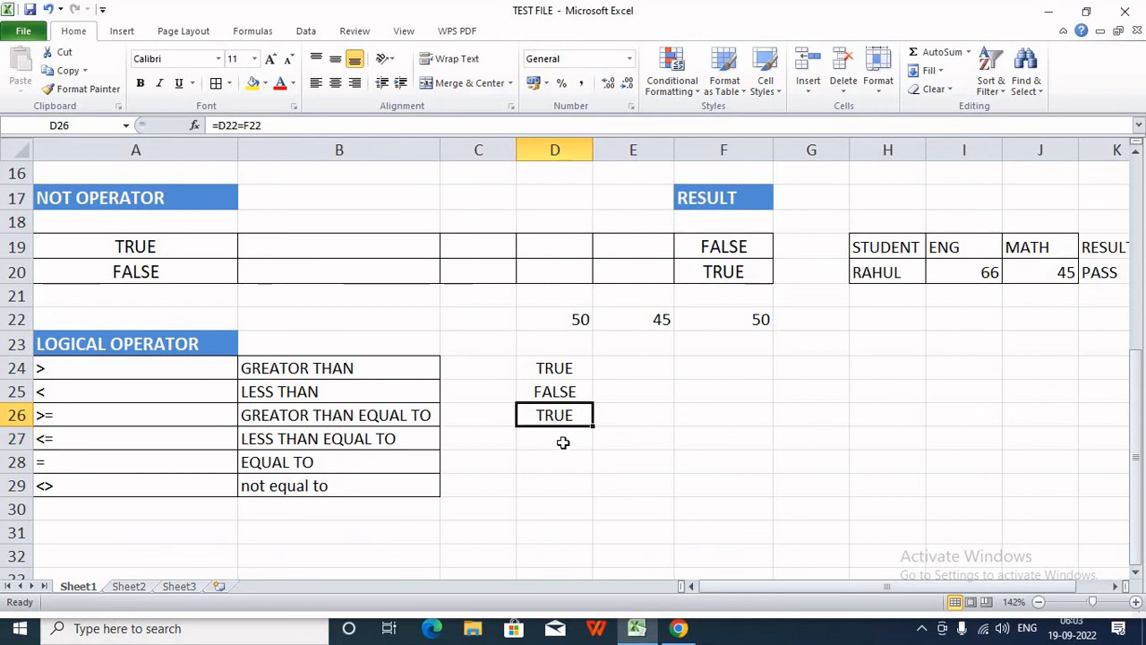
left_click(73, 420)
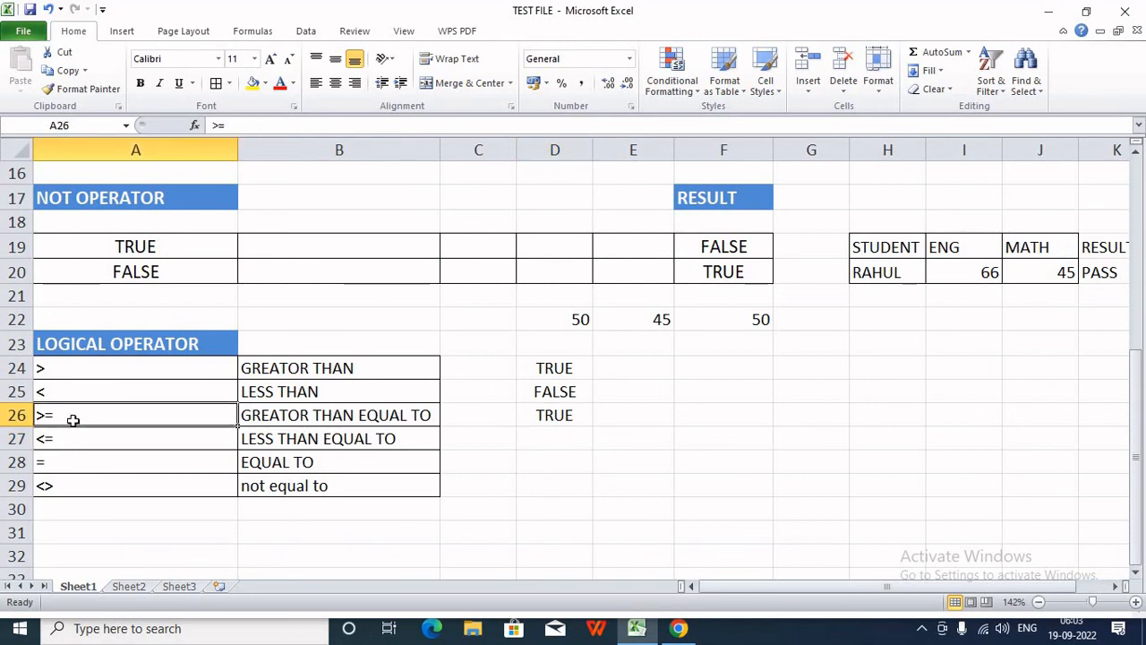
type("=")
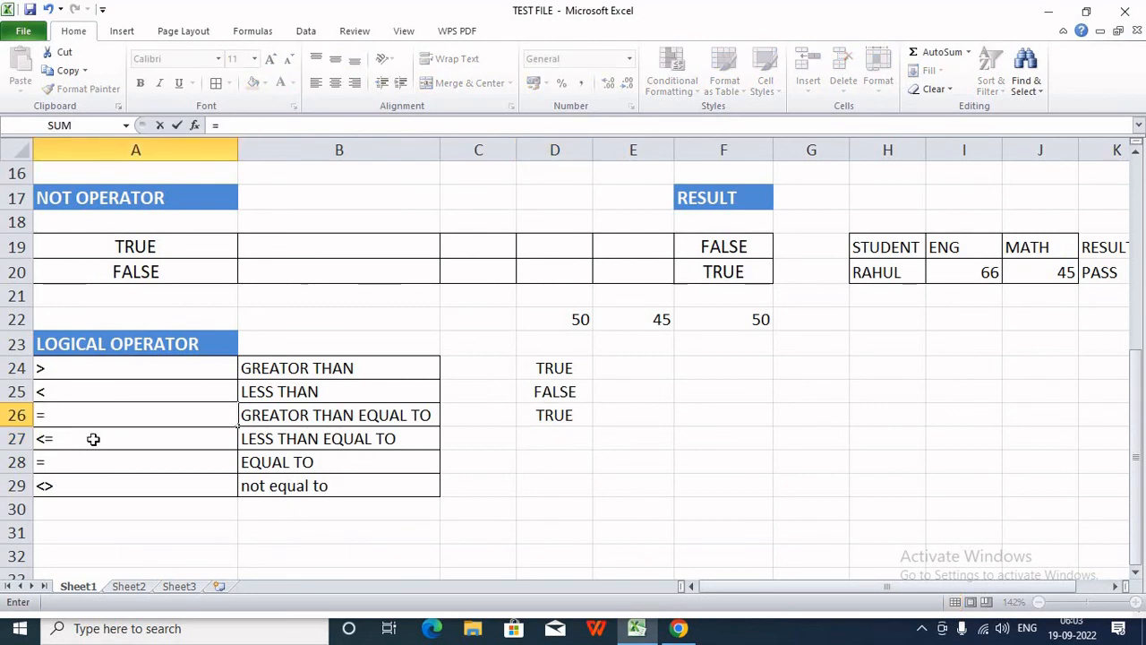
double_click(40, 414)
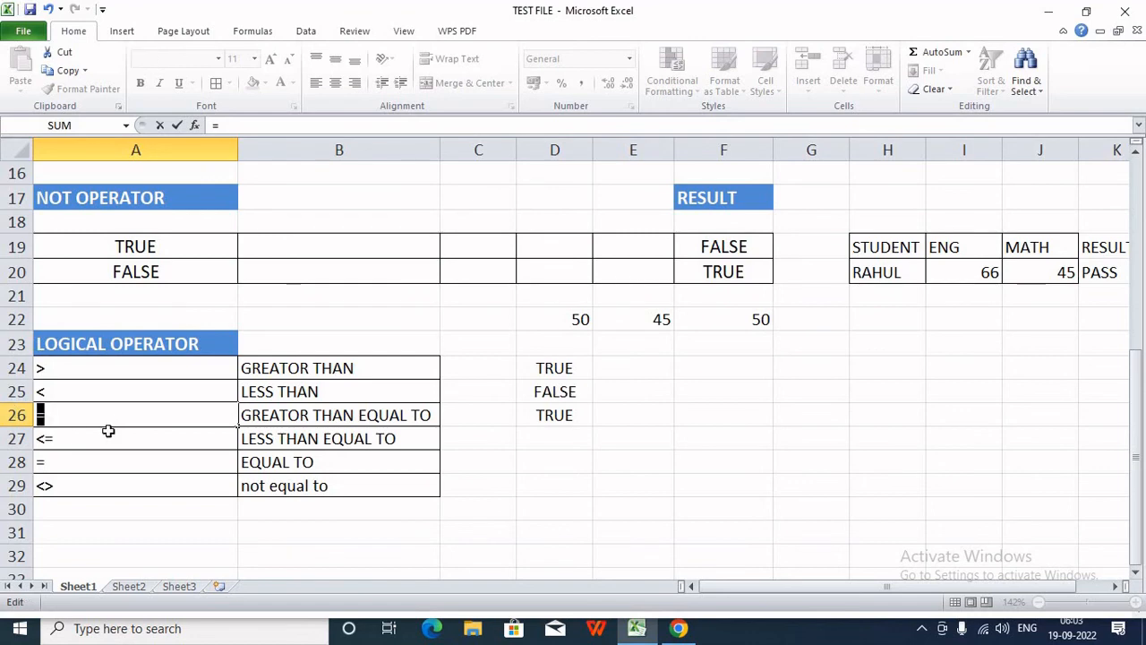
type(">=")
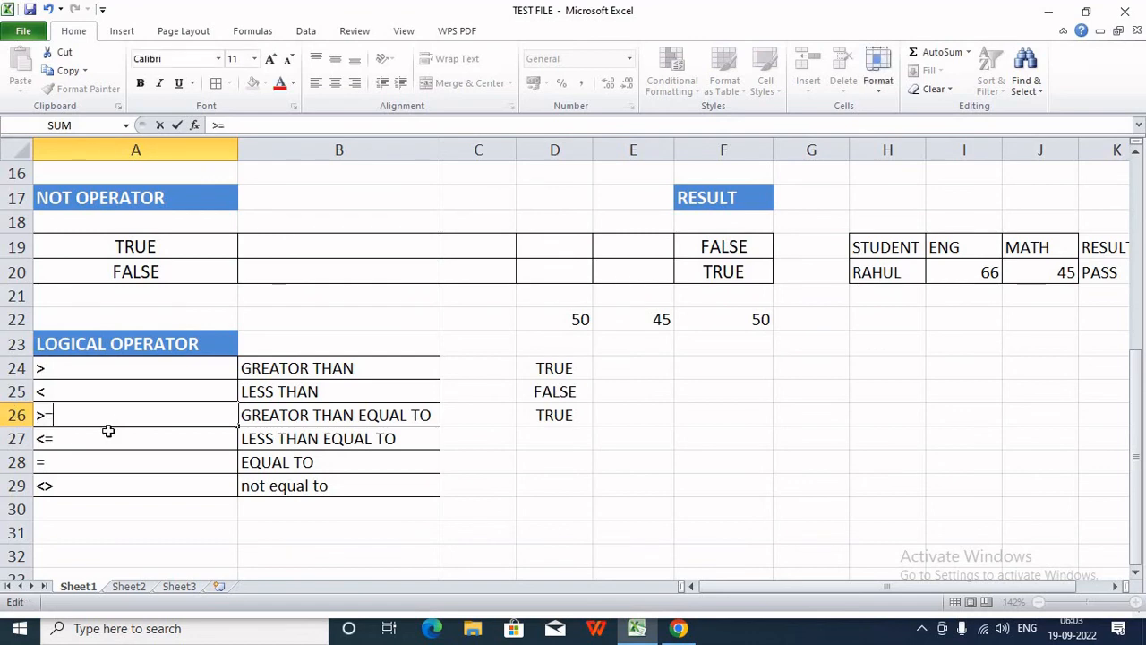
key("Return")
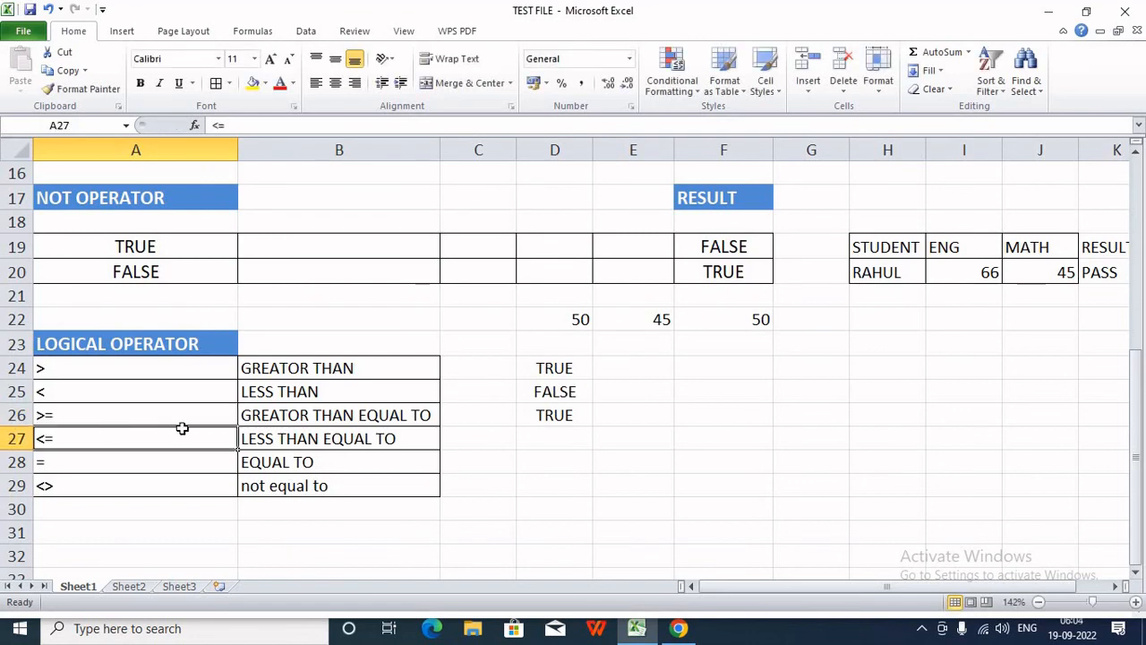
Move the equality formula from D26 to D28 beside EQUAL TO, and enter =D22>=F22 in D26.
left_click(548, 415)
left_click_drag(557, 432, 492, 453)
left_click(537, 414)
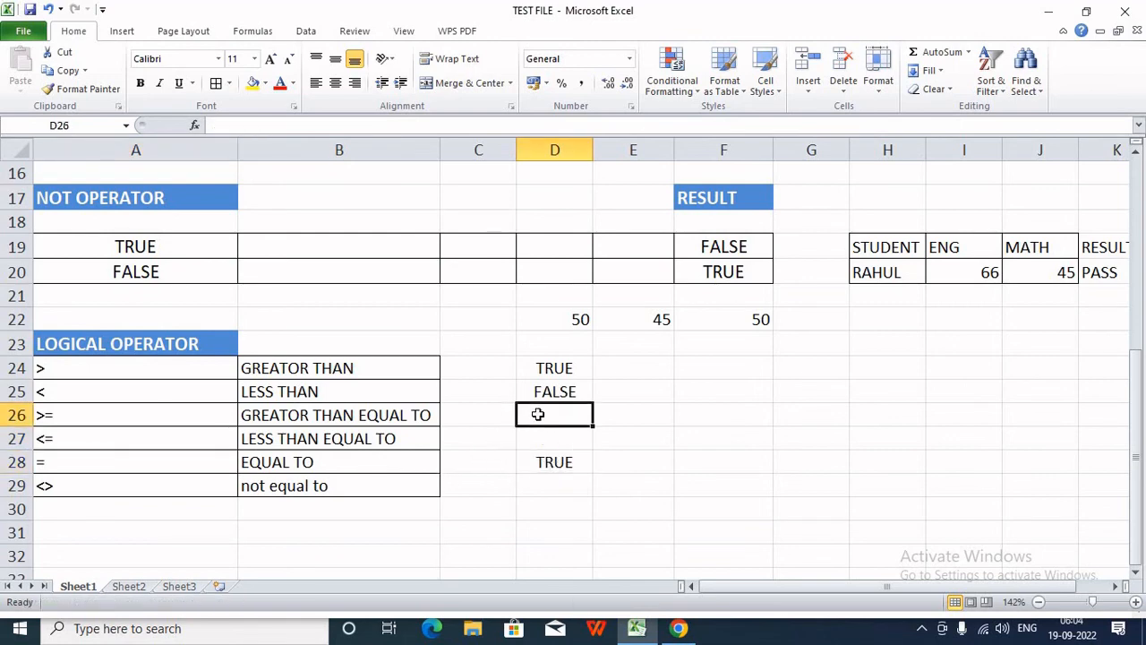
type("=")
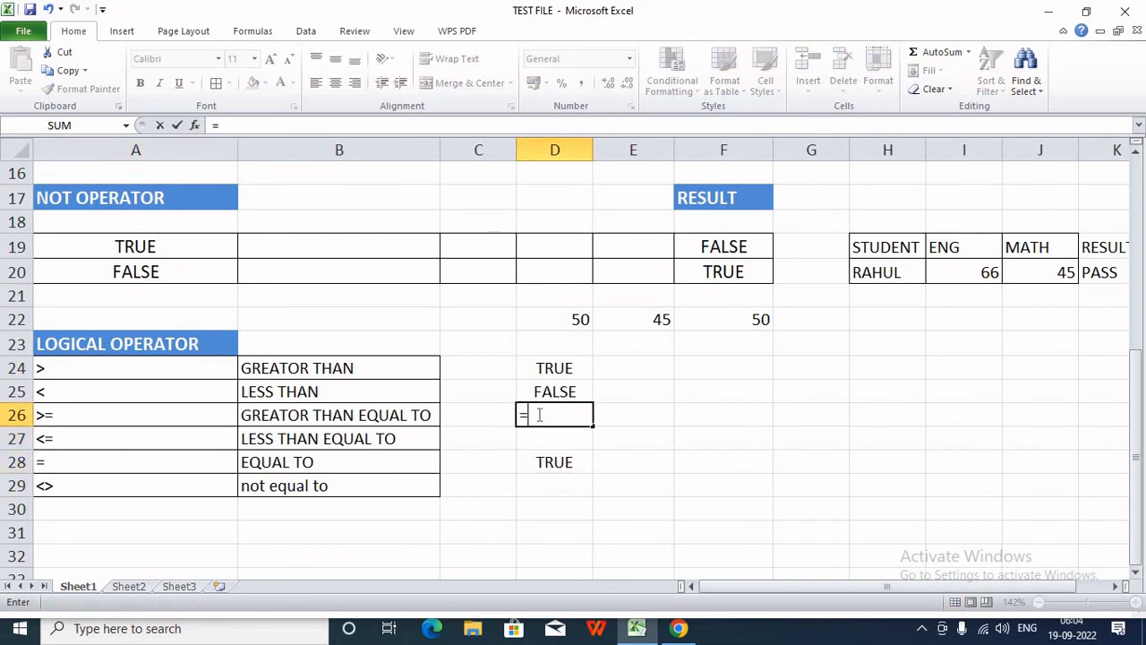
left_click(552, 314)
type(">")
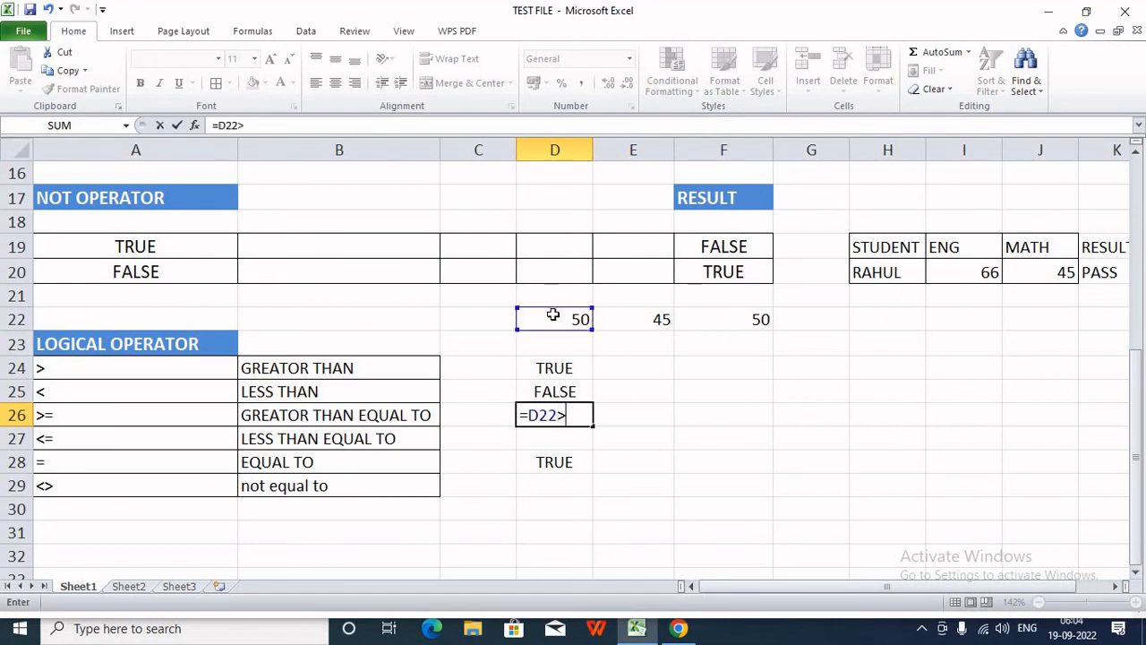
type("=")
left_click(759, 320)
key("Return")
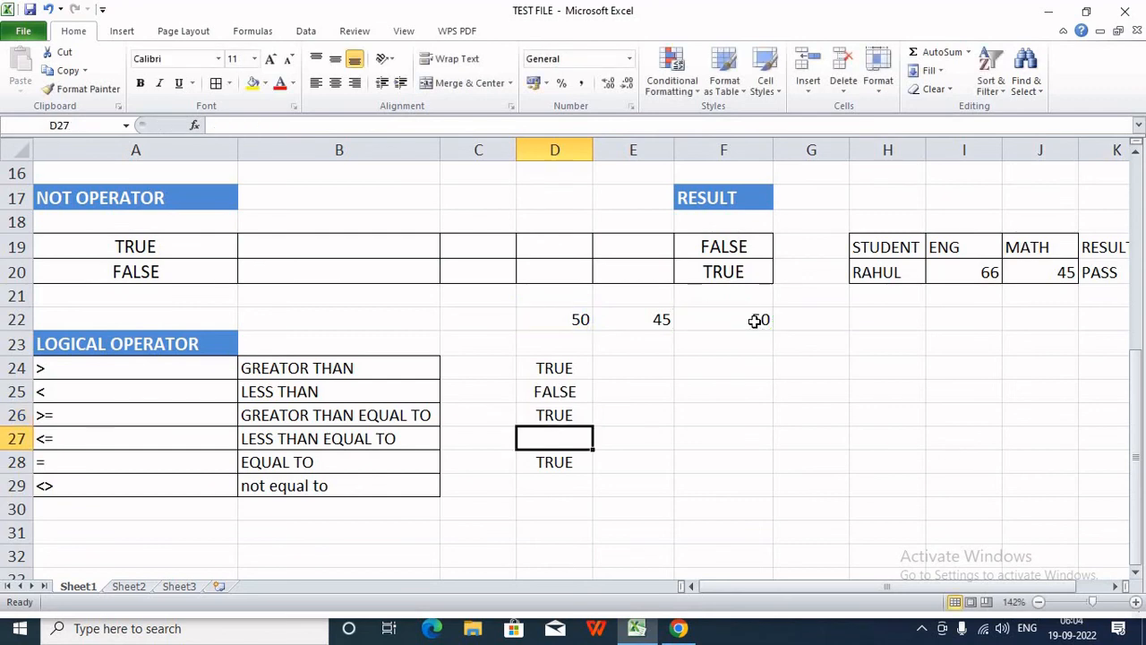
Inspect which cells the greater-than-or-equal formula in D26 compares.
left_click(557, 415)
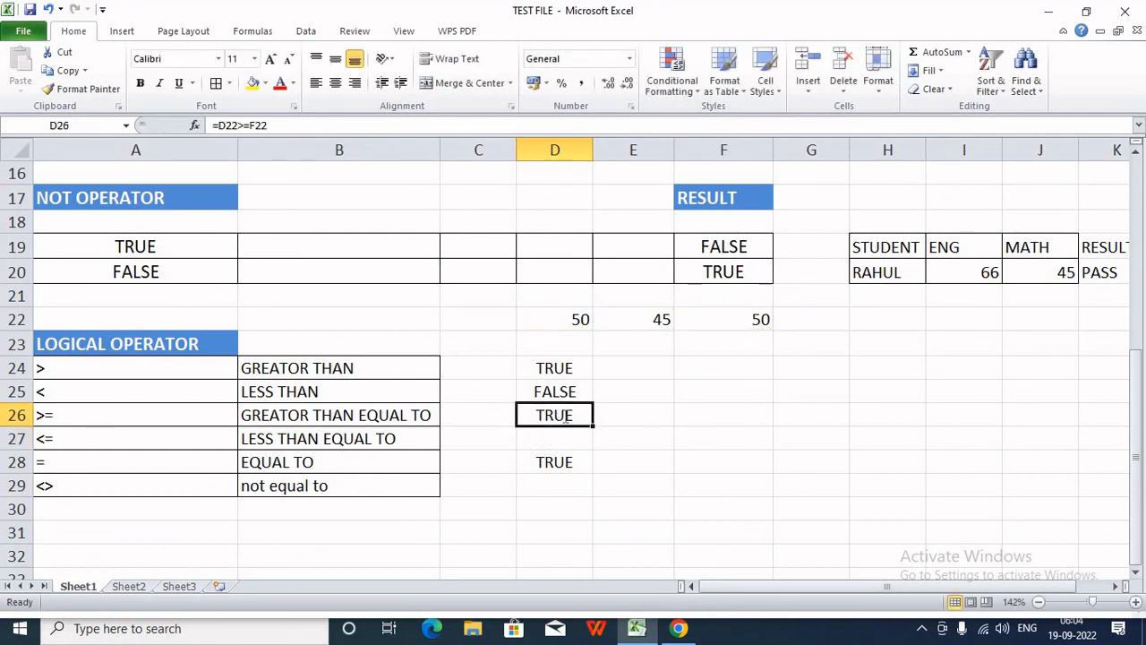
double_click(562, 416)
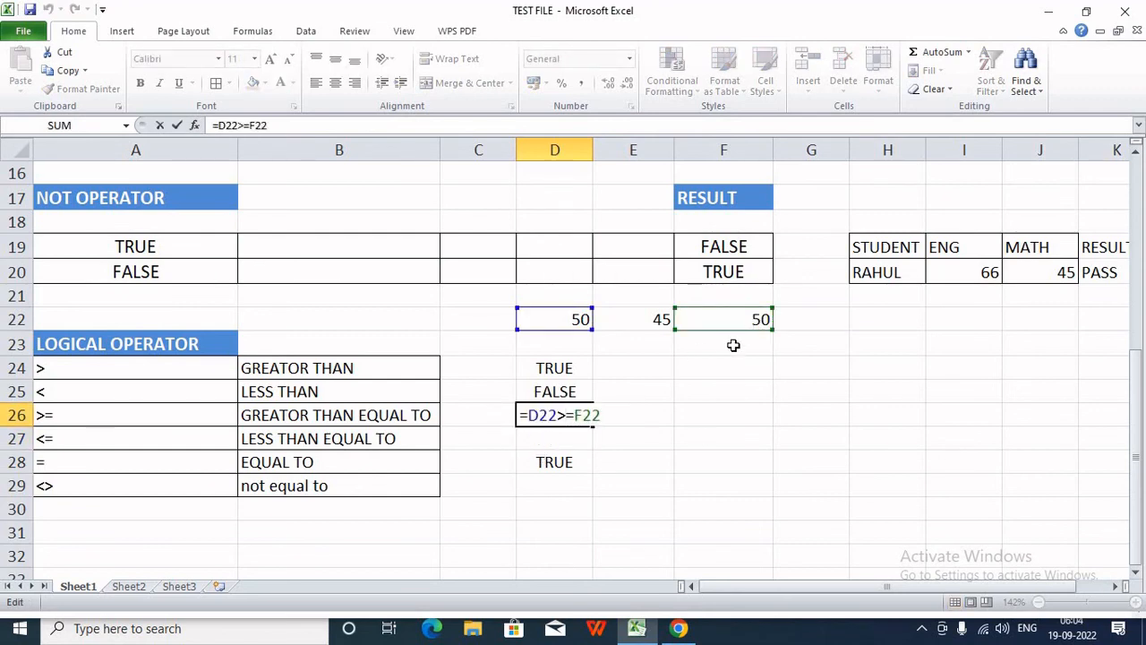
key("Return")
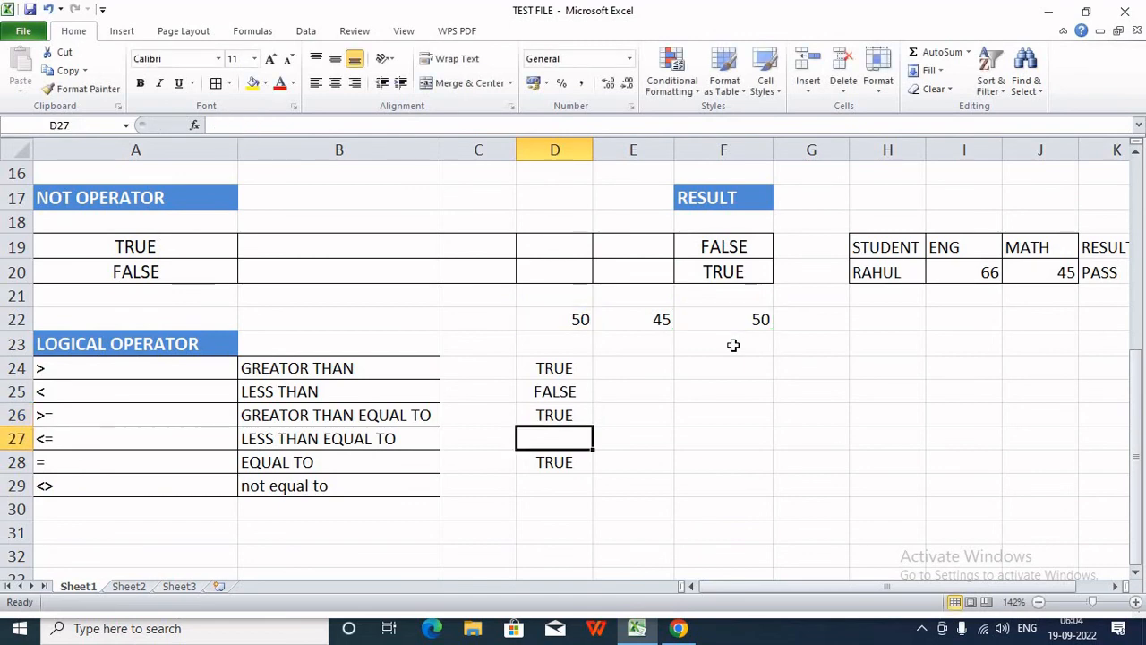
Enter =D22>=E22 in E26 as a second greater-than-or-equal comparison.
left_click(591, 417)
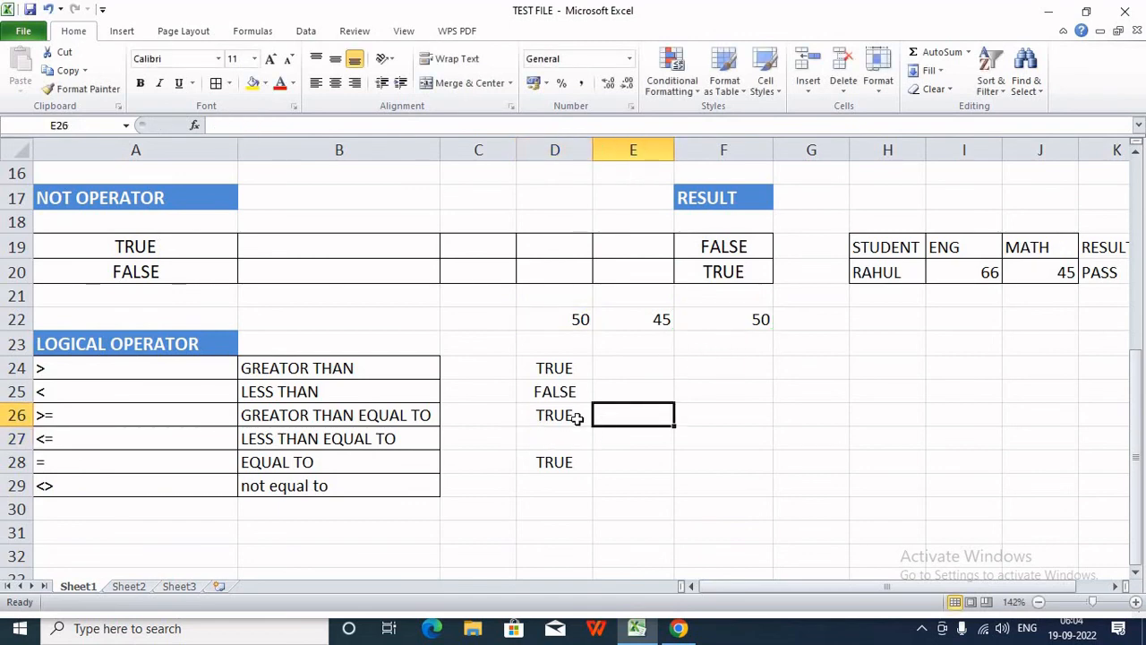
type("=")
left_click(577, 320)
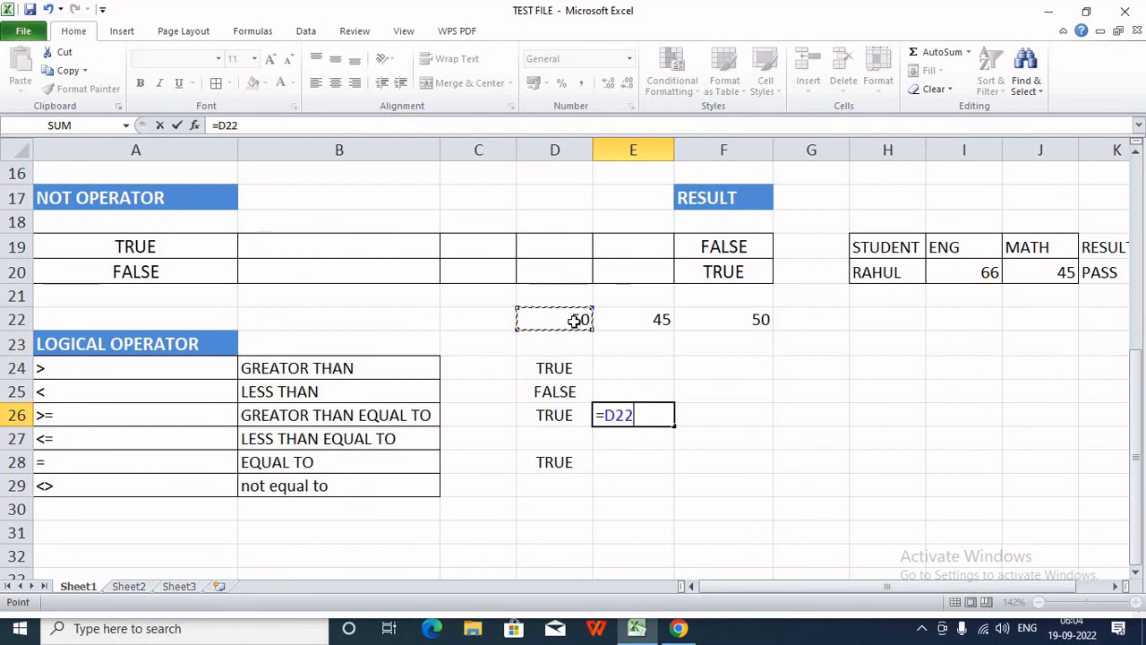
type(">=")
left_click(632, 319)
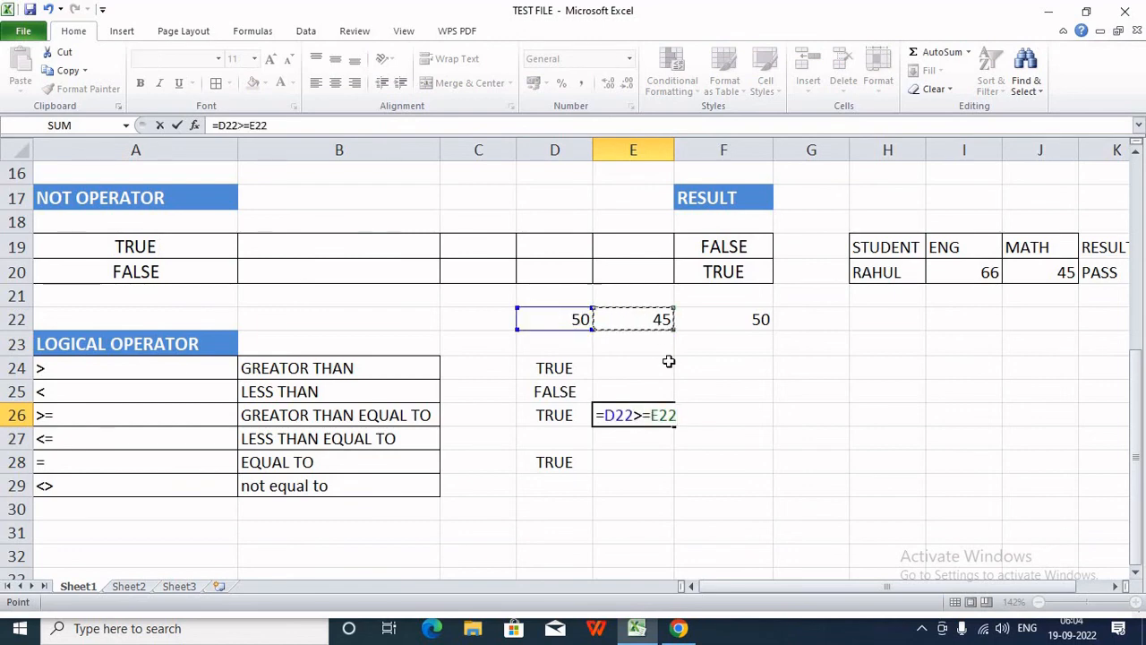
key("Return")
Inspect which cells the formula in E26 compares, leaving the formula as it is.
left_click(646, 418)
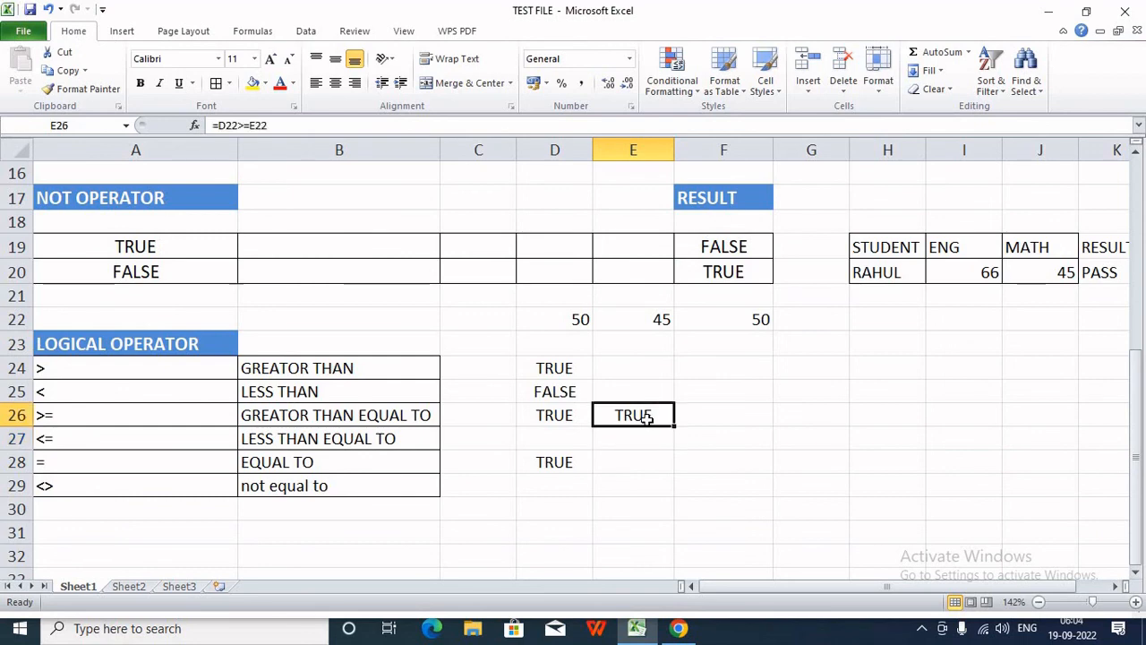
double_click(647, 415)
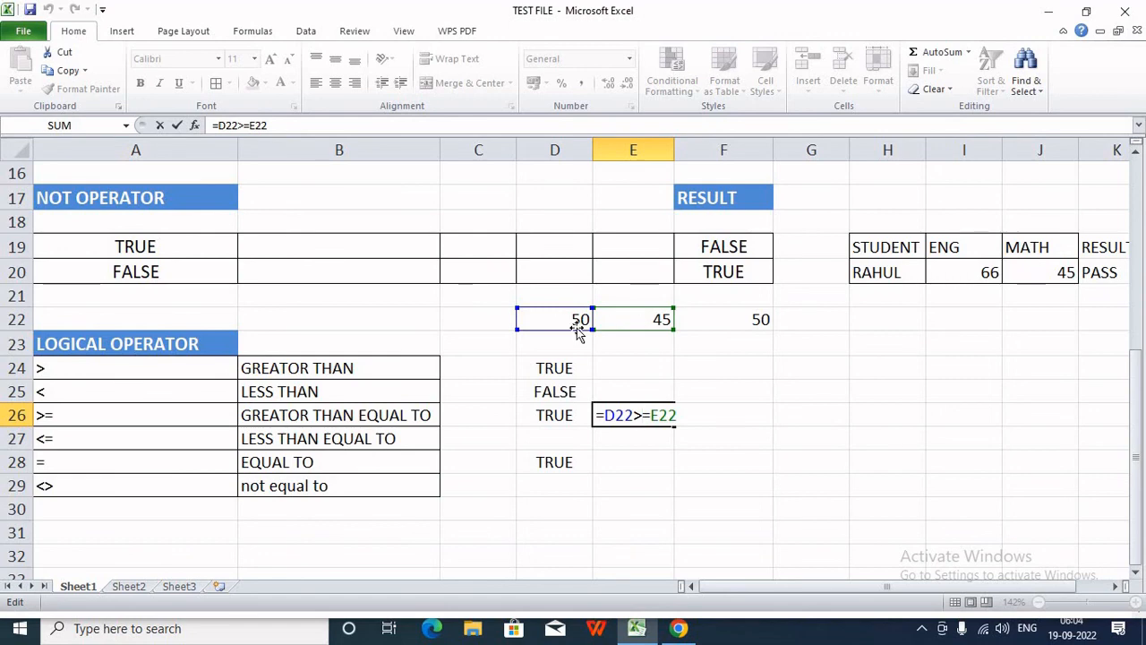
key("Return")
Set the test value in E22 to 85 and check the result of the comparison in E26.
left_click(638, 322)
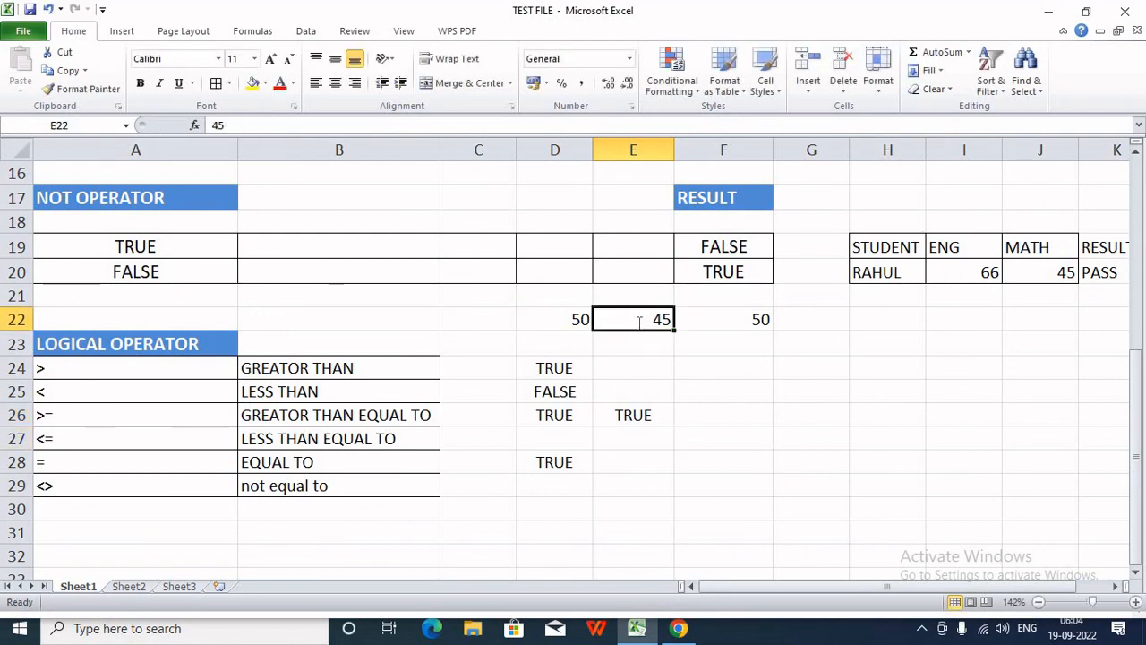
type("85")
left_click(604, 391)
left_click(634, 417)
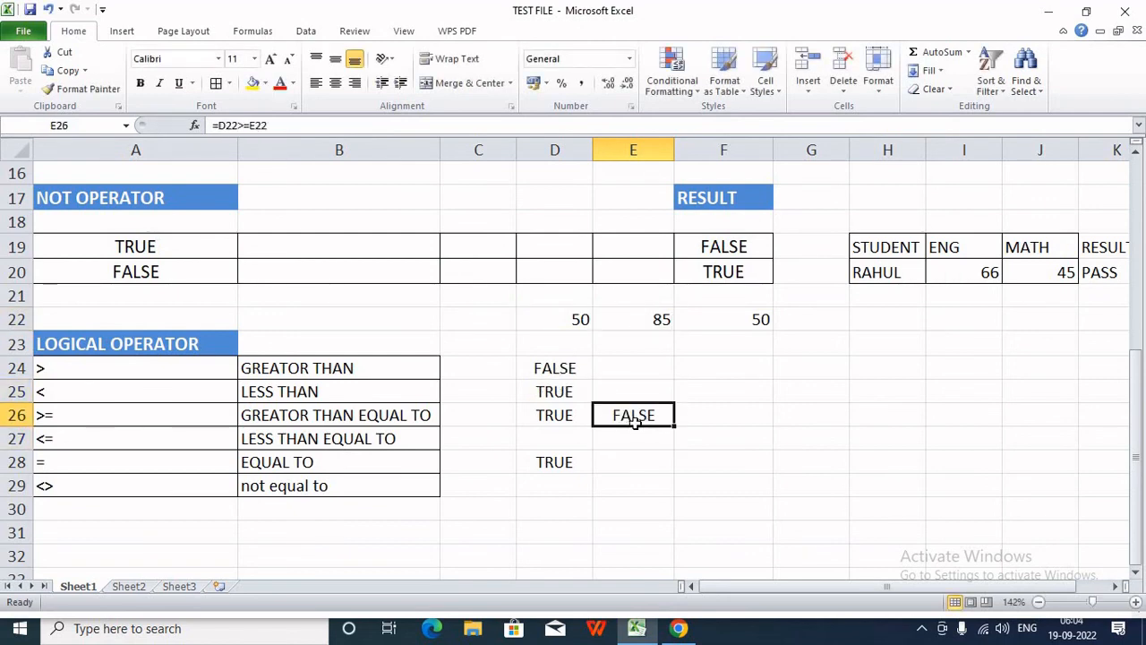
Enter =D22<=E22 in D27 beside LESS THAN EQUAL TO and check its result.
left_click(553, 436)
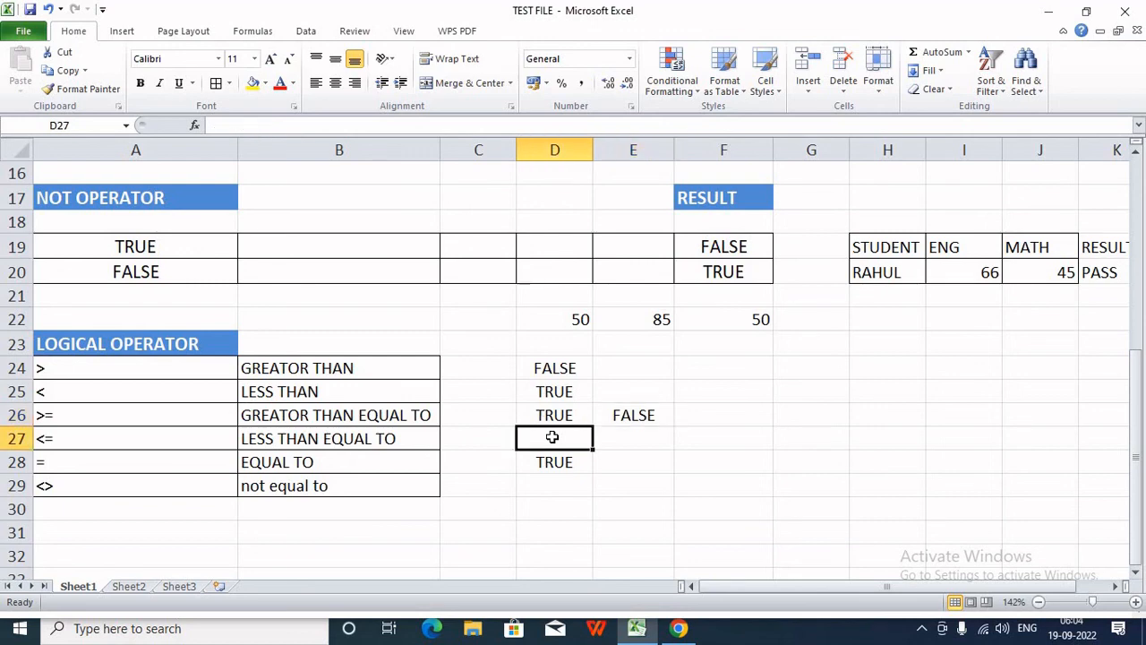
type("=")
left_click(580, 315)
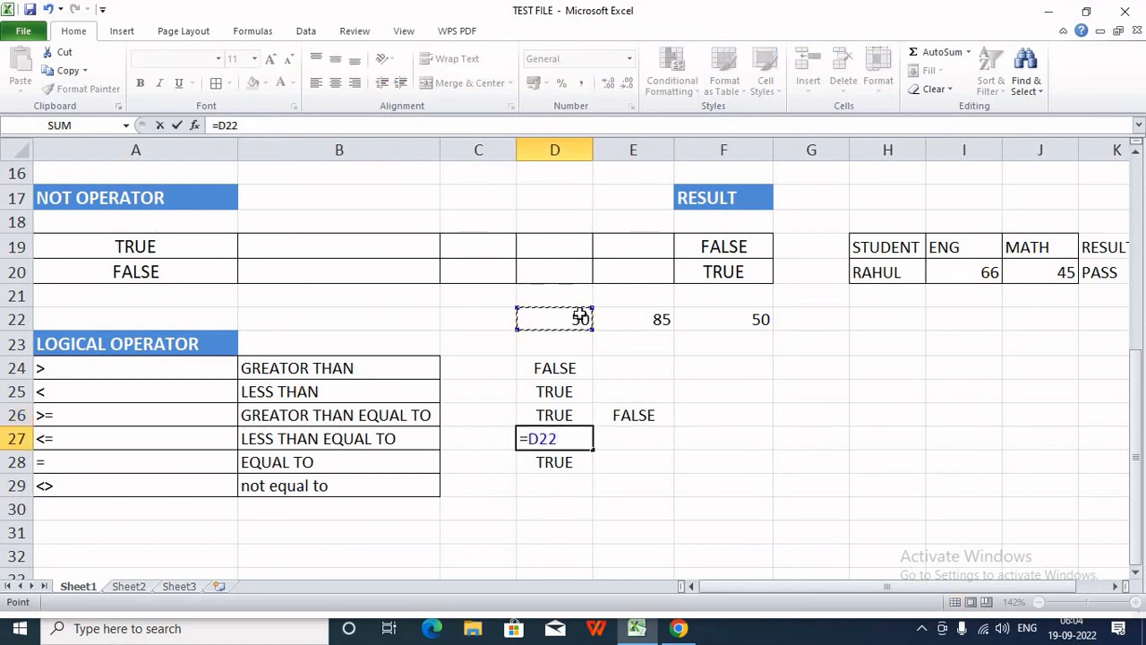
type(",")
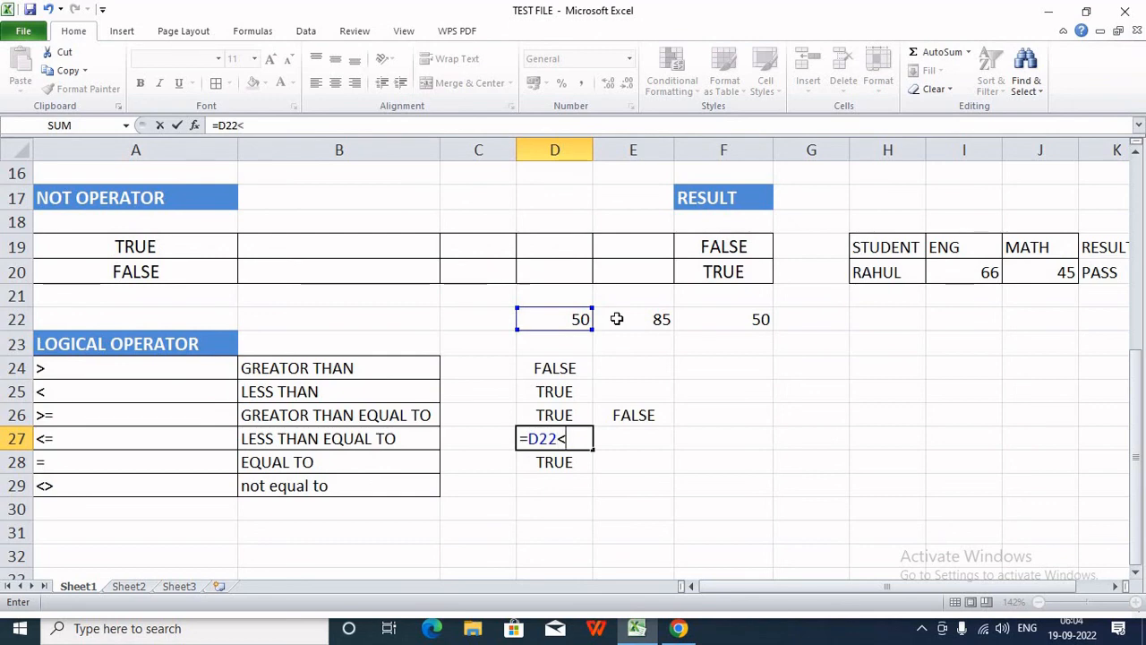
type("=")
left_click(659, 318)
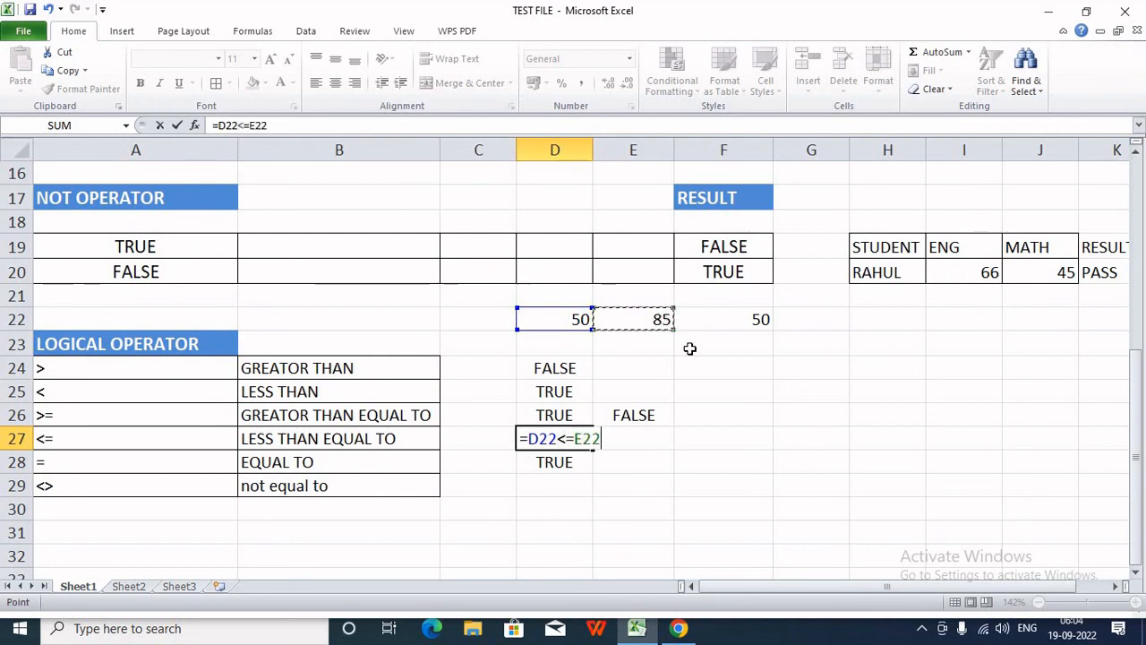
key("Return")
left_click(580, 438)
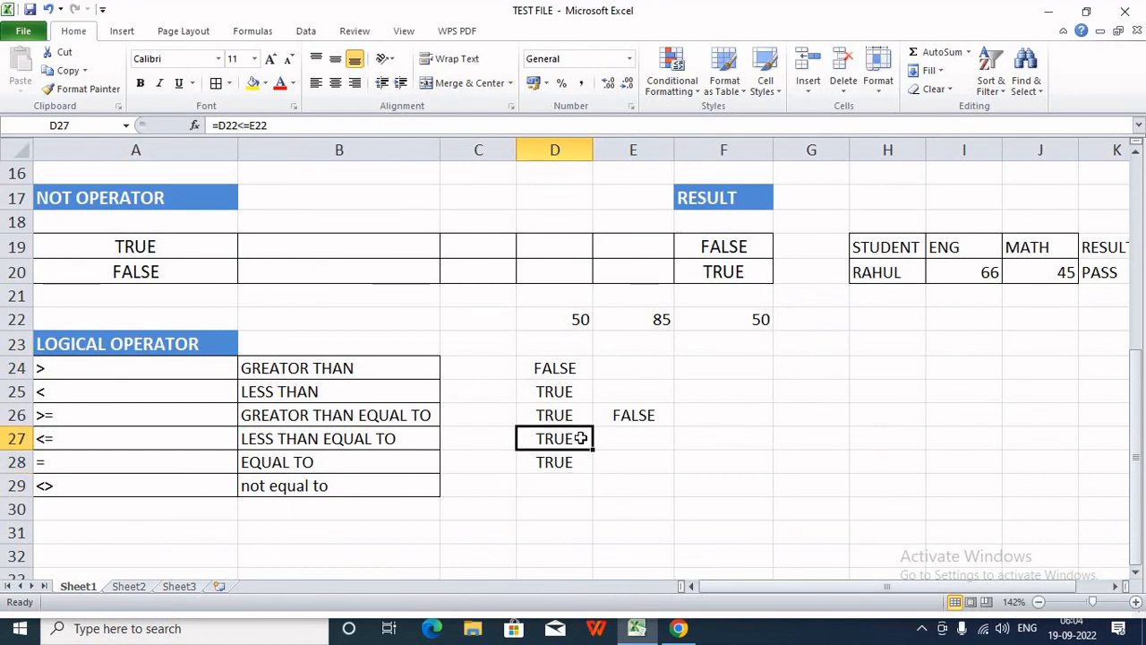
Review the <> (not equal to) entry in row 29 and the AND and OR operator sections at the top of the sheet.
left_click(543, 484)
left_click_drag(124, 481, 353, 482)
left_click(532, 483)
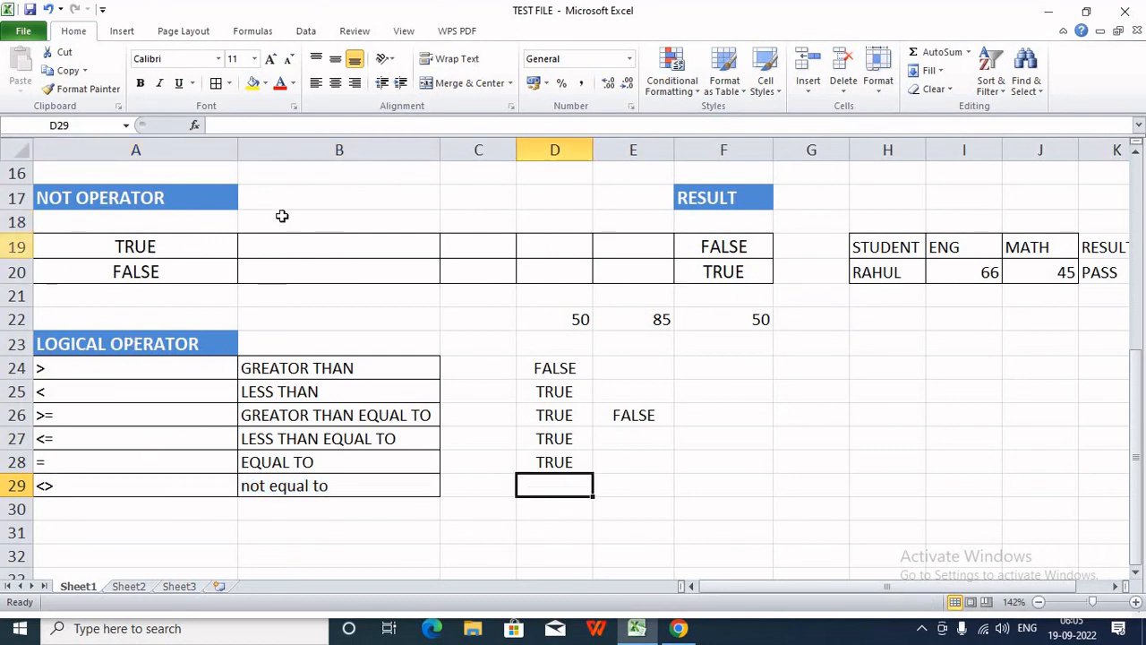
scroll(662, 286, "up", 3)
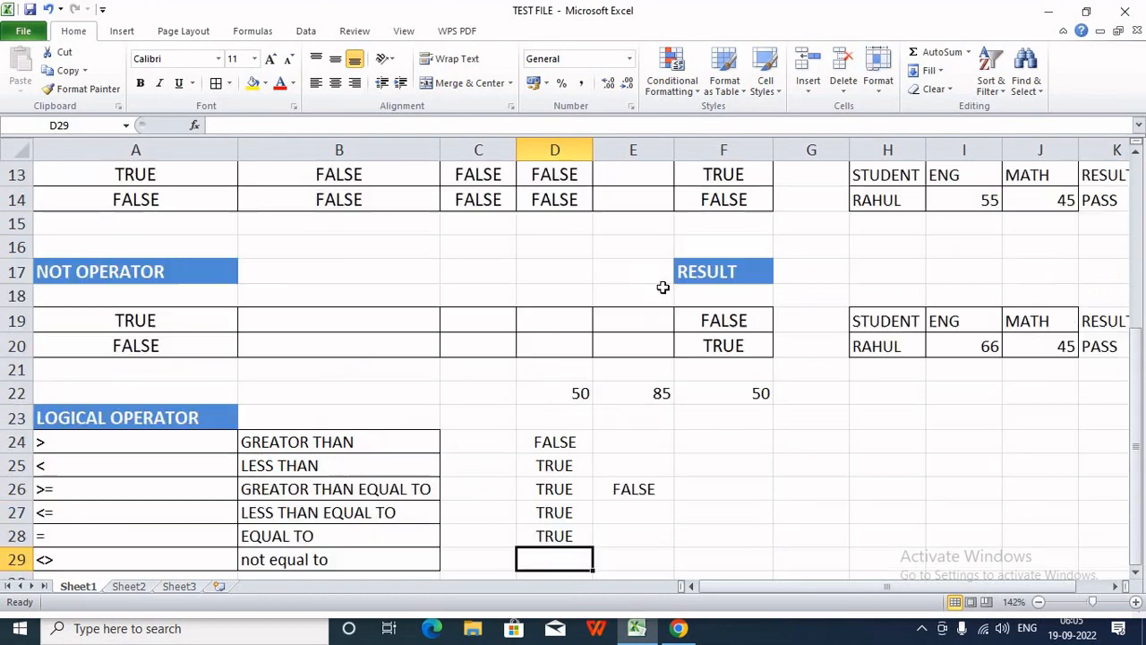
scroll(662, 287, "up", 2)
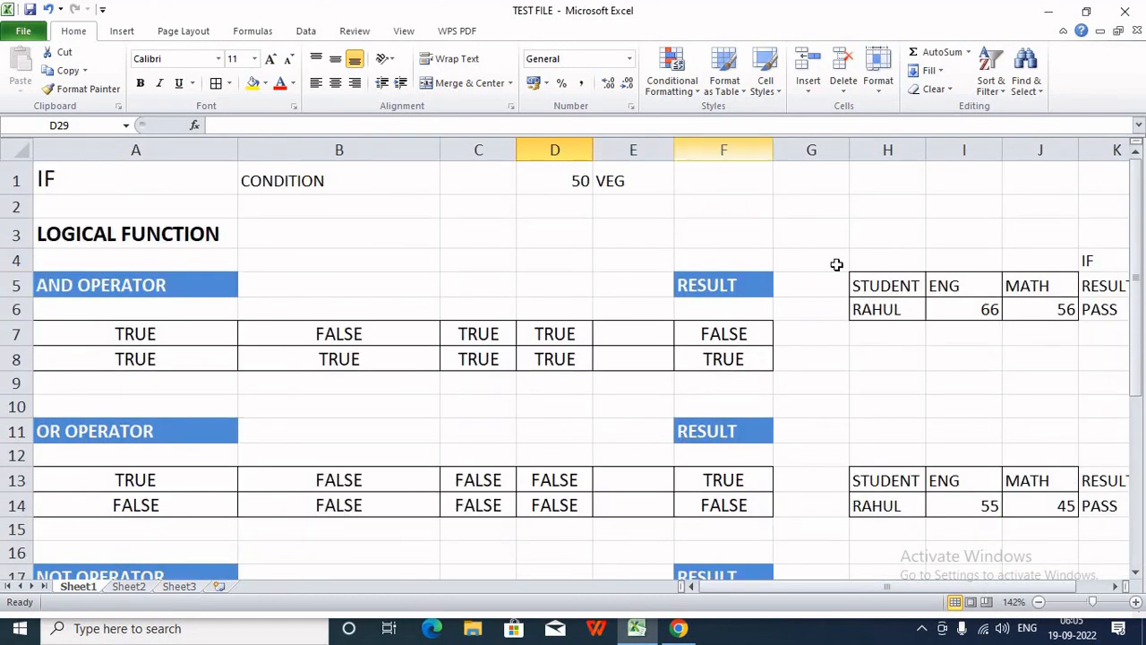